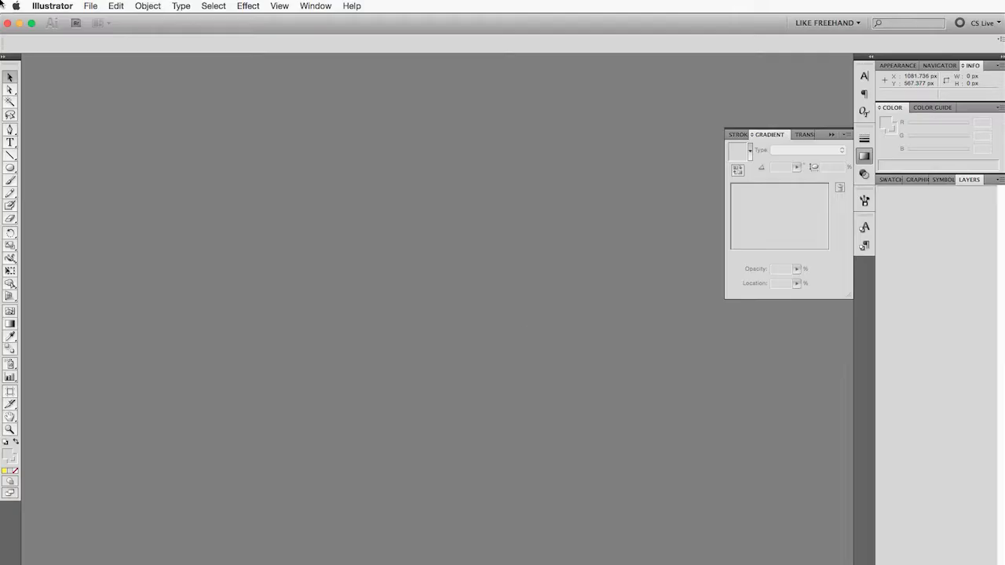
# Create a new 1280 × 720 px RGB document with a blank artboard.
pyautogui.click(52, 5)
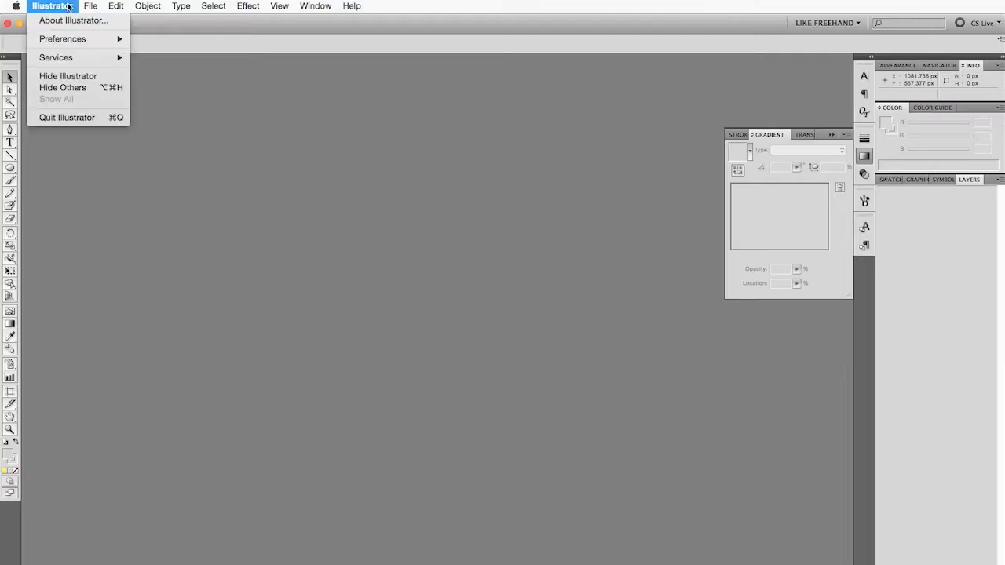
pyautogui.click(126, 20)
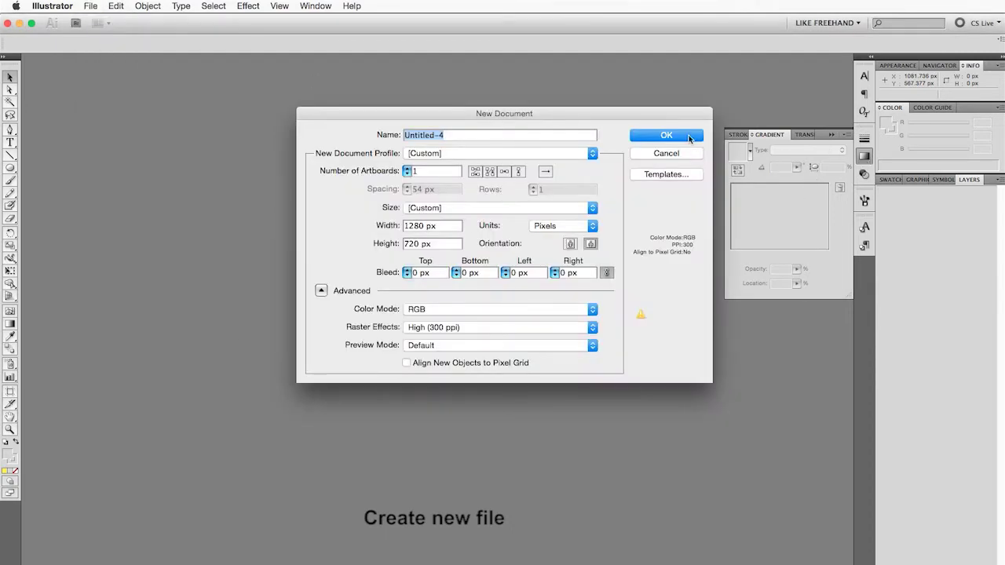
pyautogui.click(689, 138)
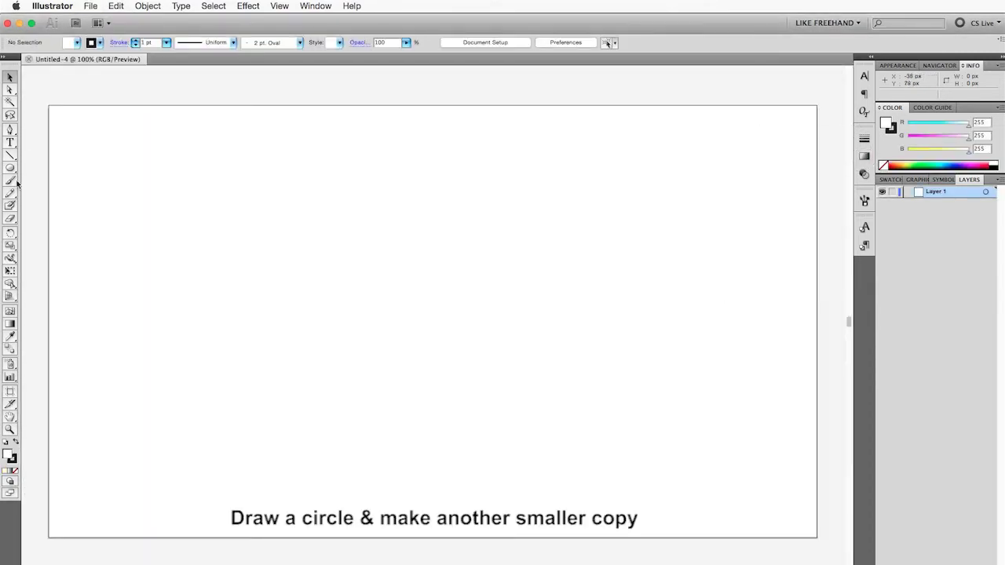
# Draw a large circle at the artboard centre, filled bright red with no stroke.
pyautogui.click(11, 168)
pyautogui.moveTo(446, 302); pyautogui.dragTo(536, 421)
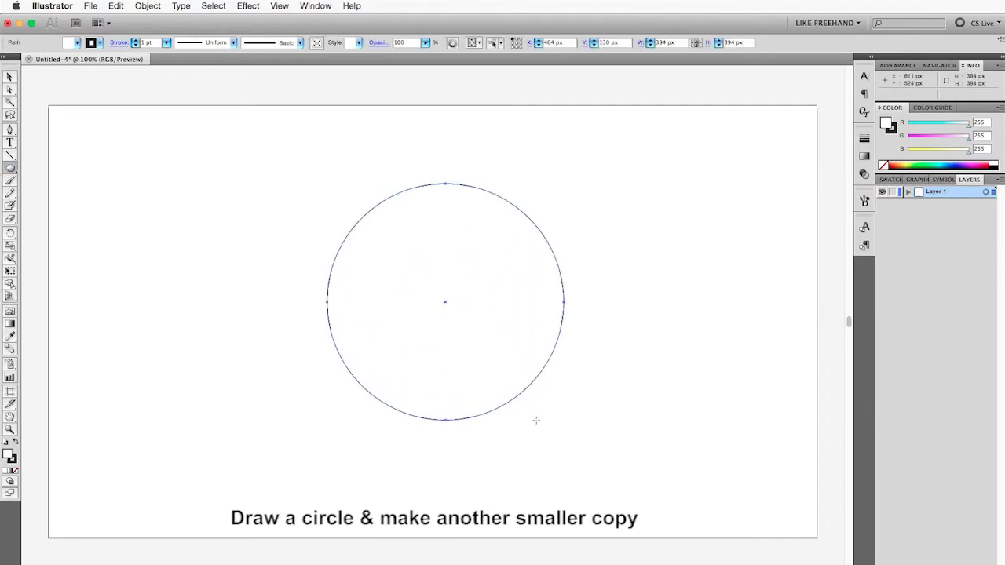
pyautogui.press('v')
pyautogui.click(76, 42)
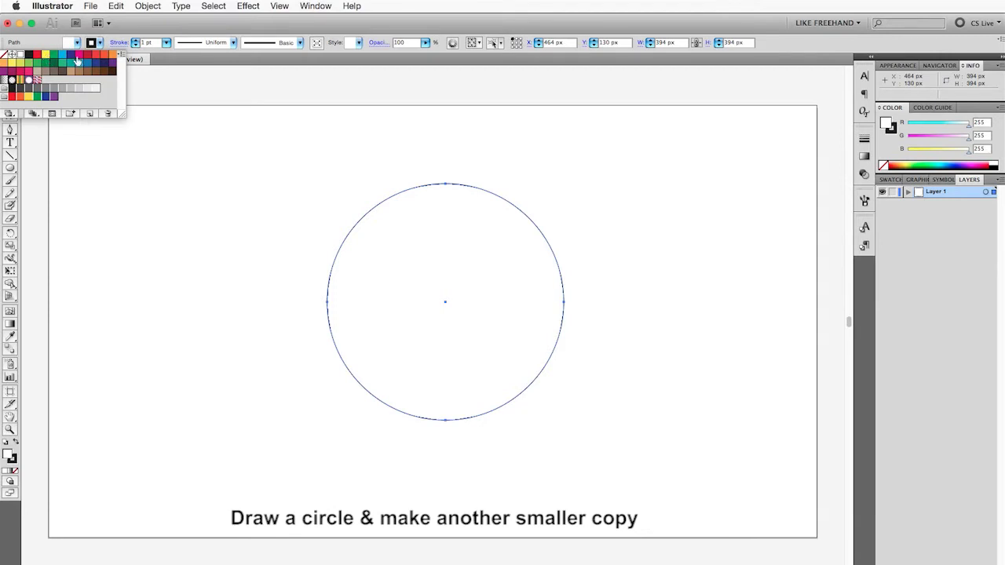
pyautogui.click(87, 55)
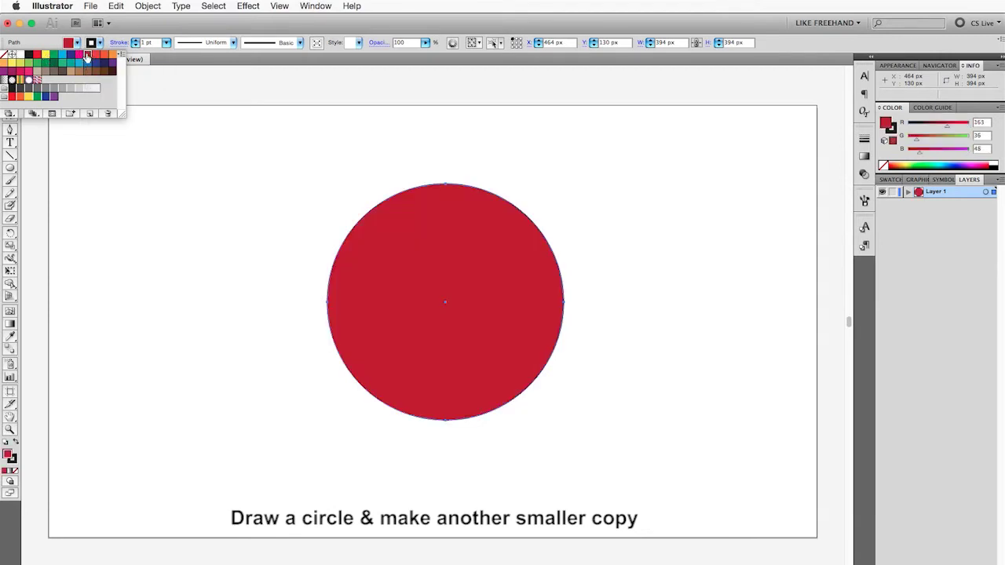
pyautogui.click(95, 54)
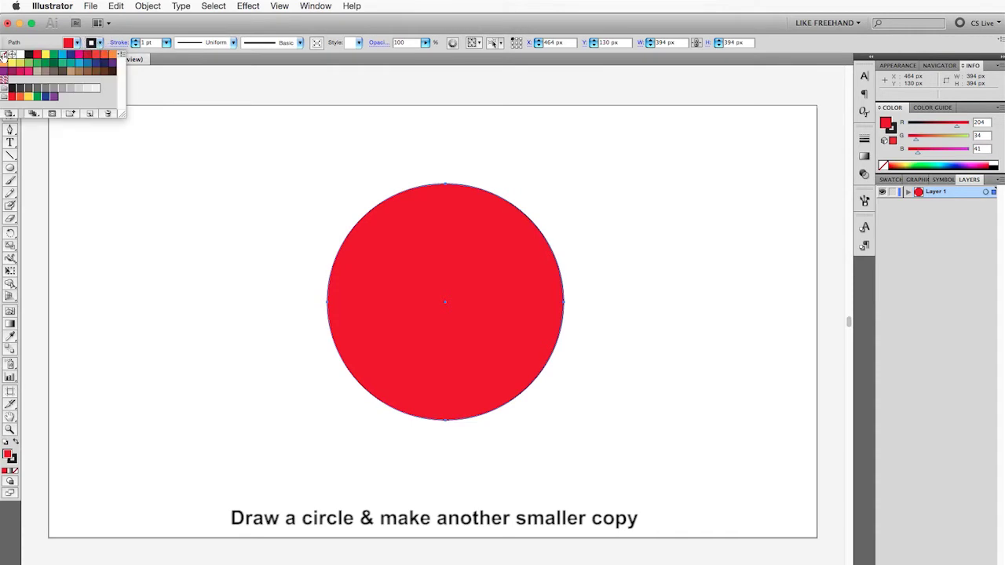
pyautogui.click(5, 54)
pyautogui.press('Escape')
# Paste a copy behind, shrink it to 197 px, move it up, and fill it yellow.
pyautogui.click(115, 5)
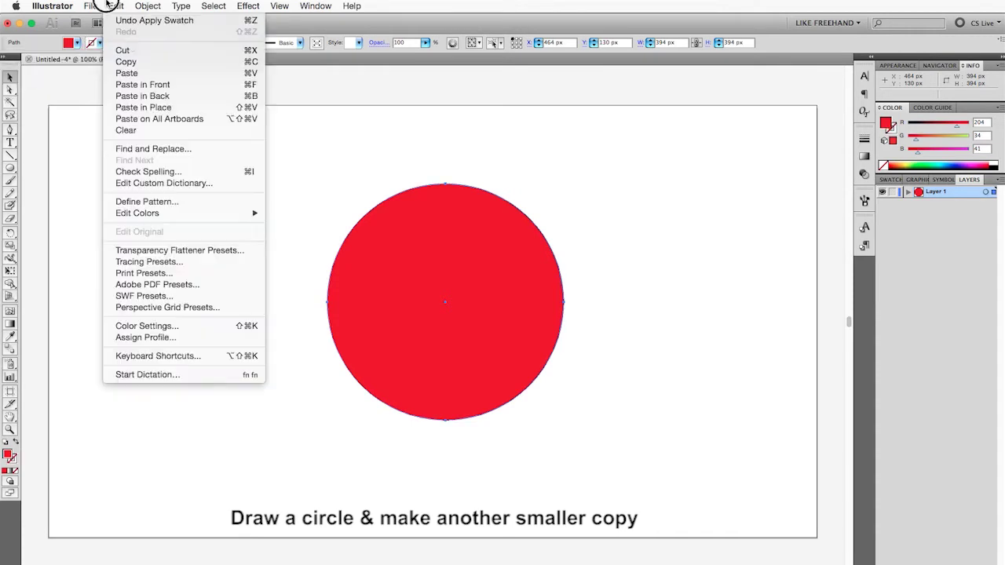
pyautogui.click(135, 62)
pyautogui.click(115, 6)
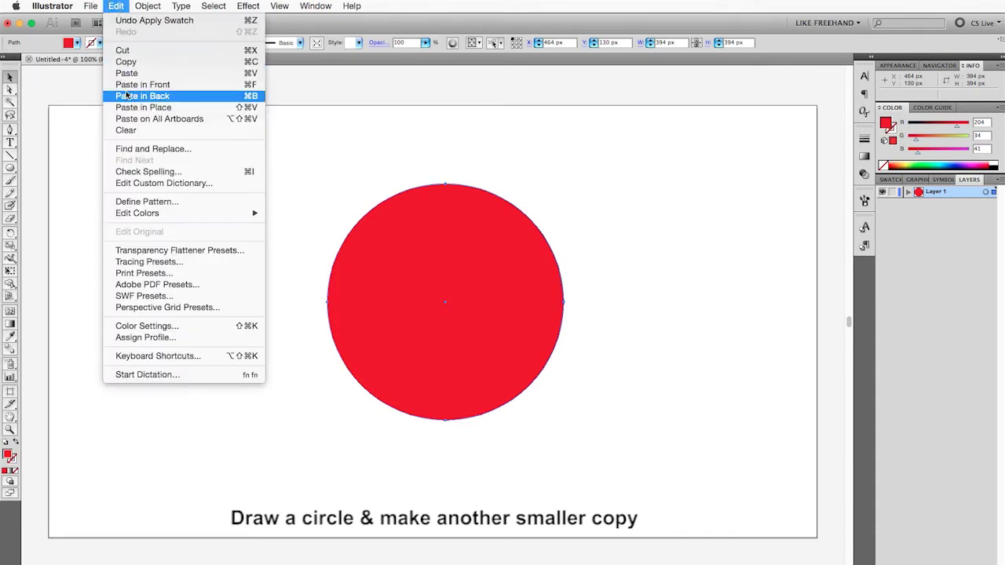
pyautogui.click(126, 95)
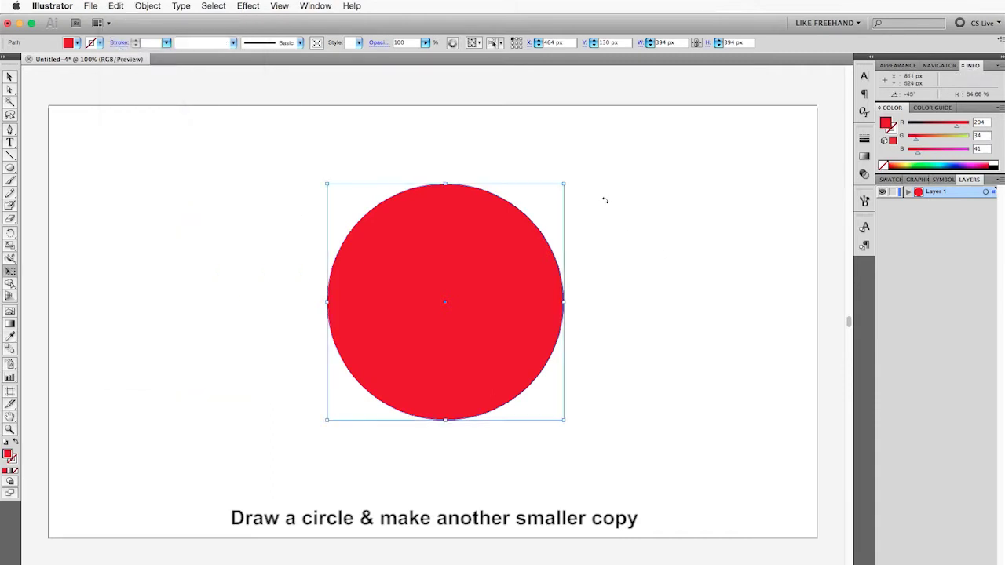
pyautogui.moveTo(563, 184); pyautogui.dragTo(502, 238)
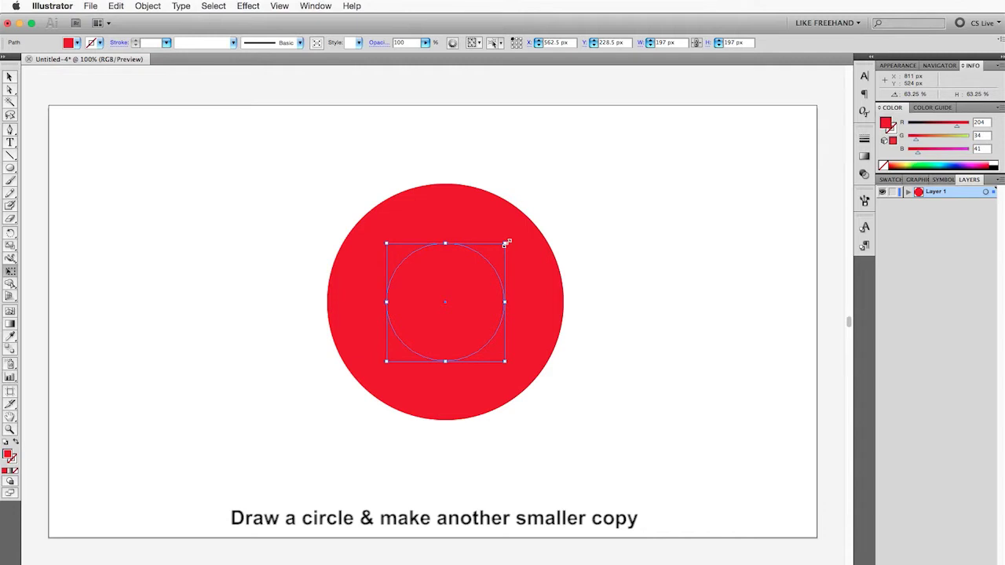
pyautogui.moveTo(507, 243); pyautogui.dragTo(507, 224)
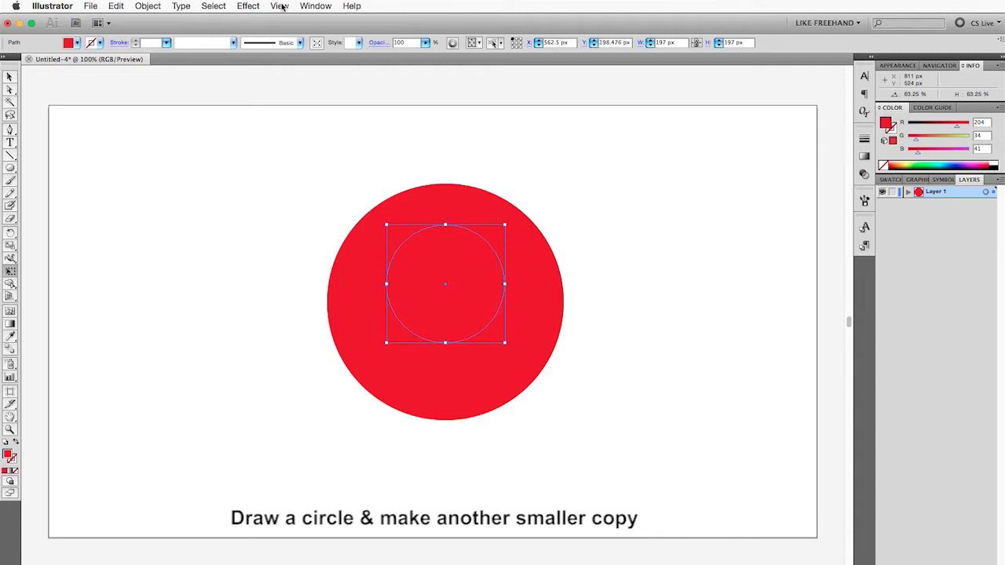
pyautogui.click(74, 43)
pyautogui.click(46, 54)
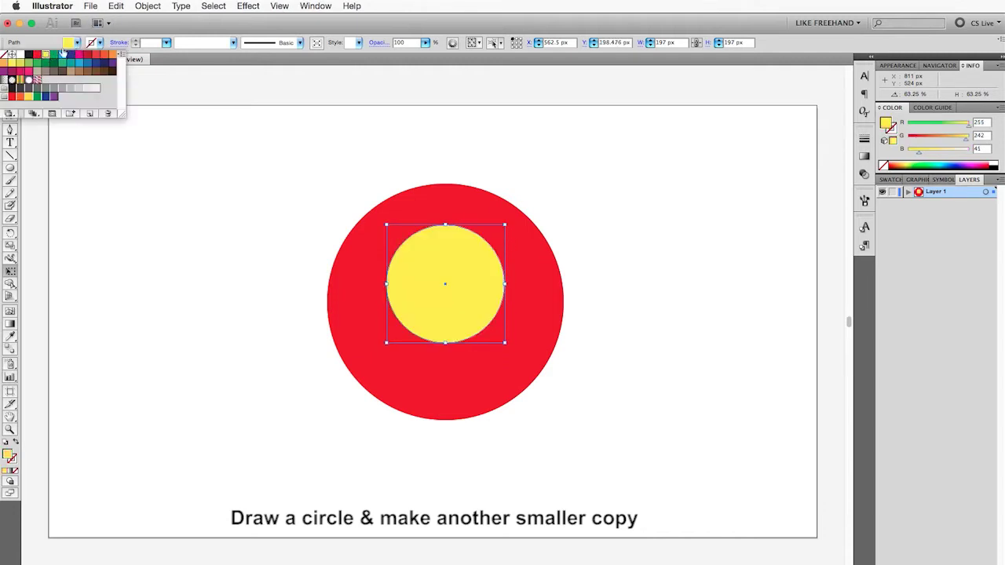
pyautogui.click(147, 6)
pyautogui.moveTo(153, 243)
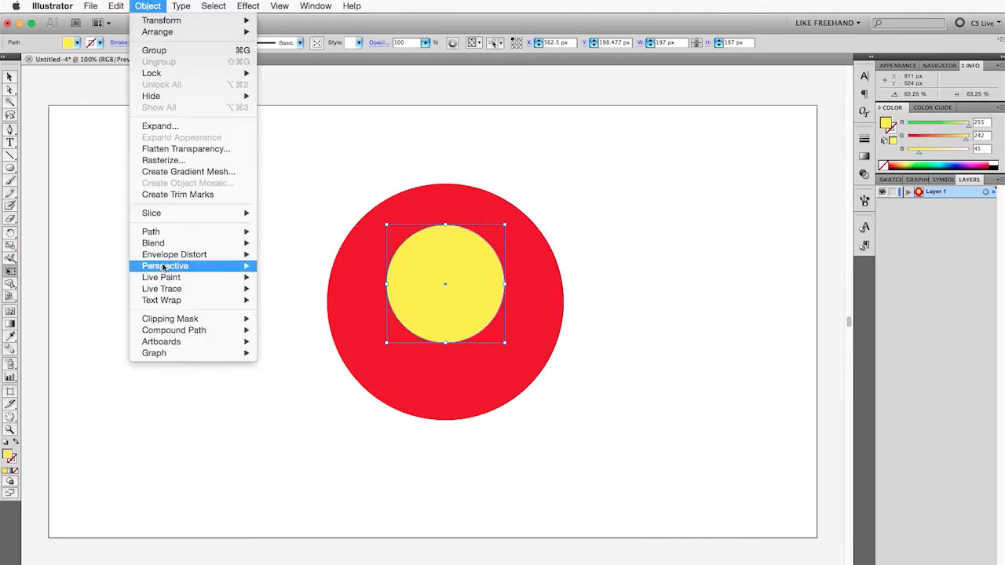
# Set the Blend Options spacing to Smooth Color.
pyautogui.click(300, 273)
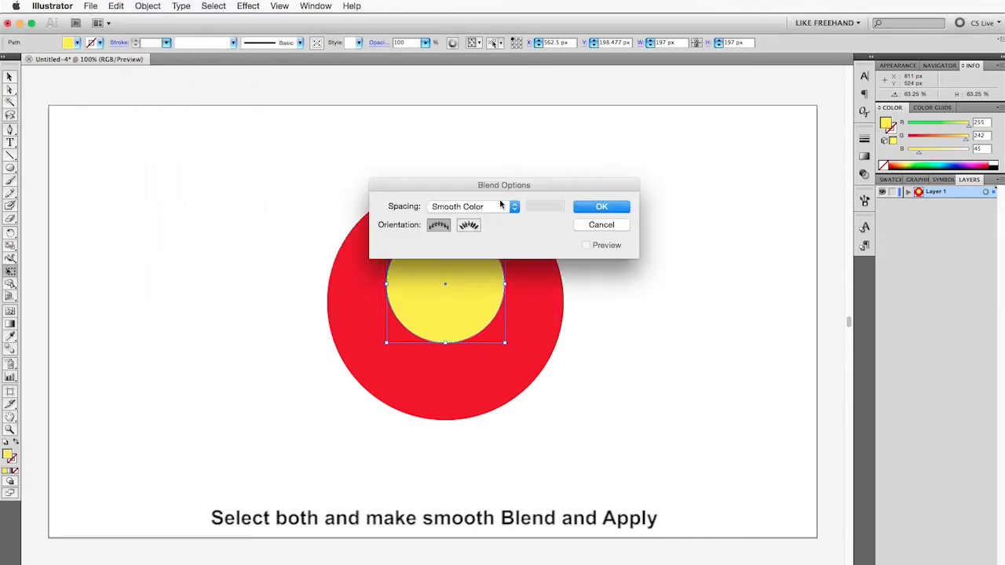
pyautogui.click(498, 205)
pyautogui.click(498, 207)
pyautogui.click(597, 207)
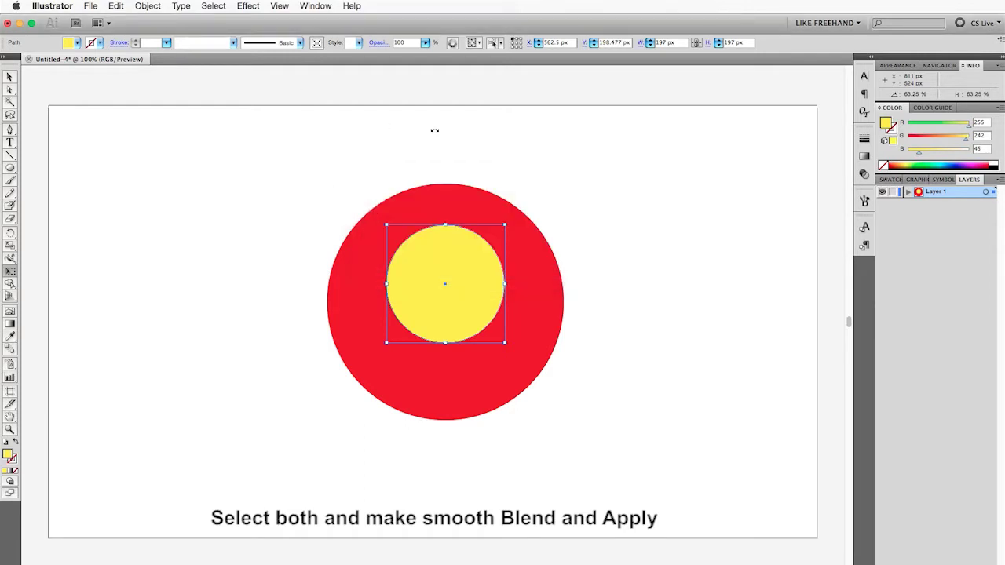
# Blend the red and yellow circles, then shrink the inner yellow circle slightly.
pyautogui.press('v')
pyautogui.moveTo(442, 153); pyautogui.dragTo(476, 264)
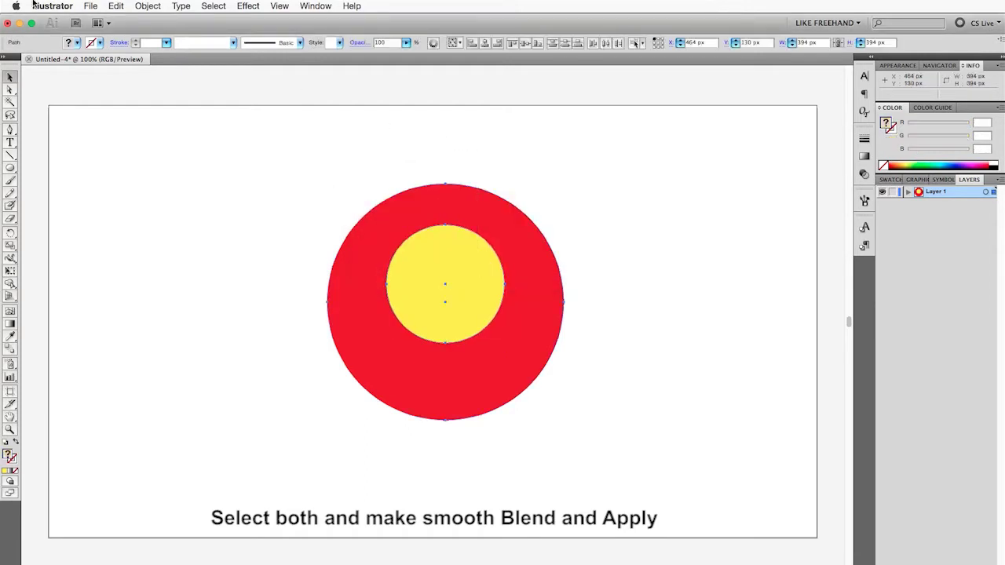
pyautogui.click(149, 6)
pyautogui.moveTo(154, 243)
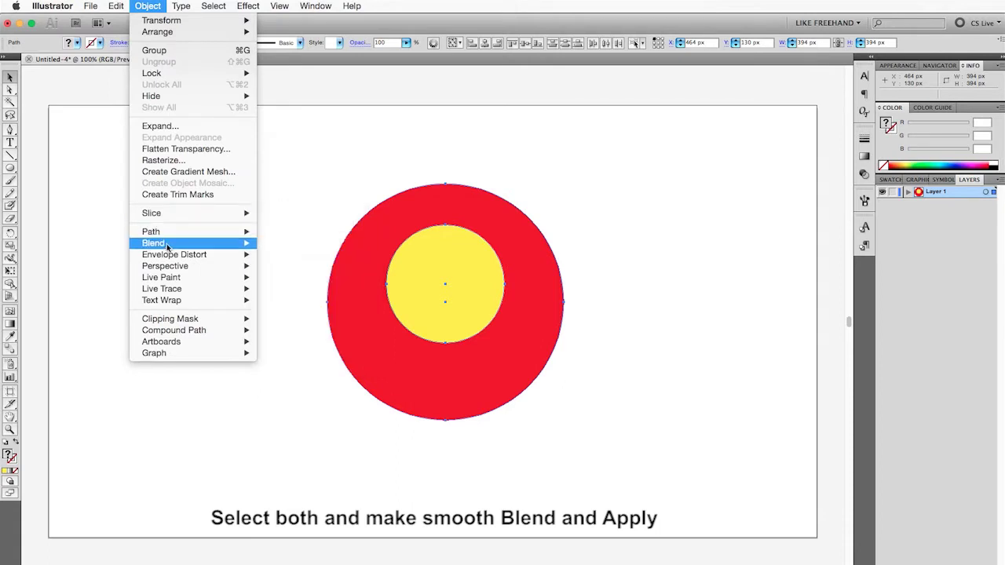
pyautogui.click(306, 246)
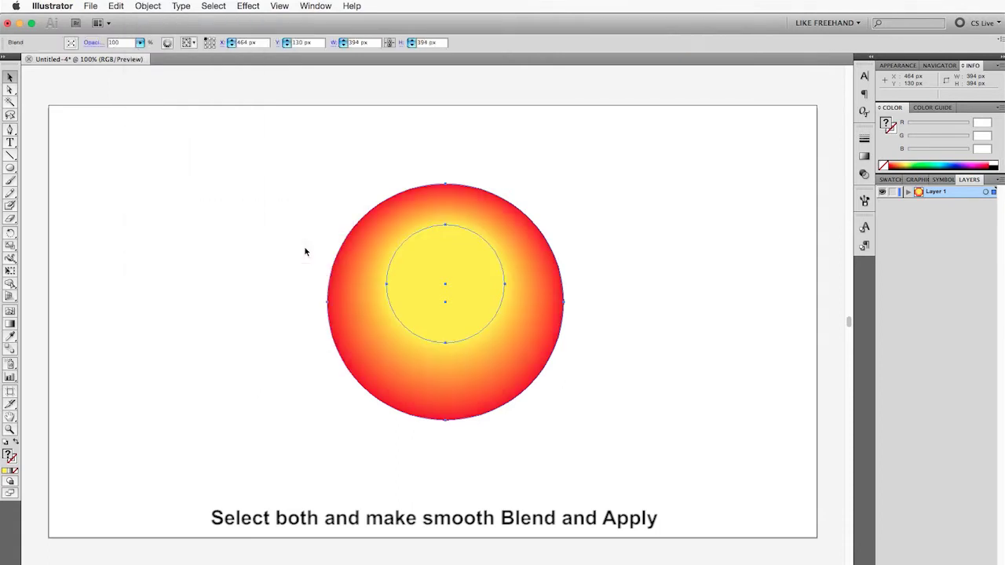
pyautogui.click(310, 301)
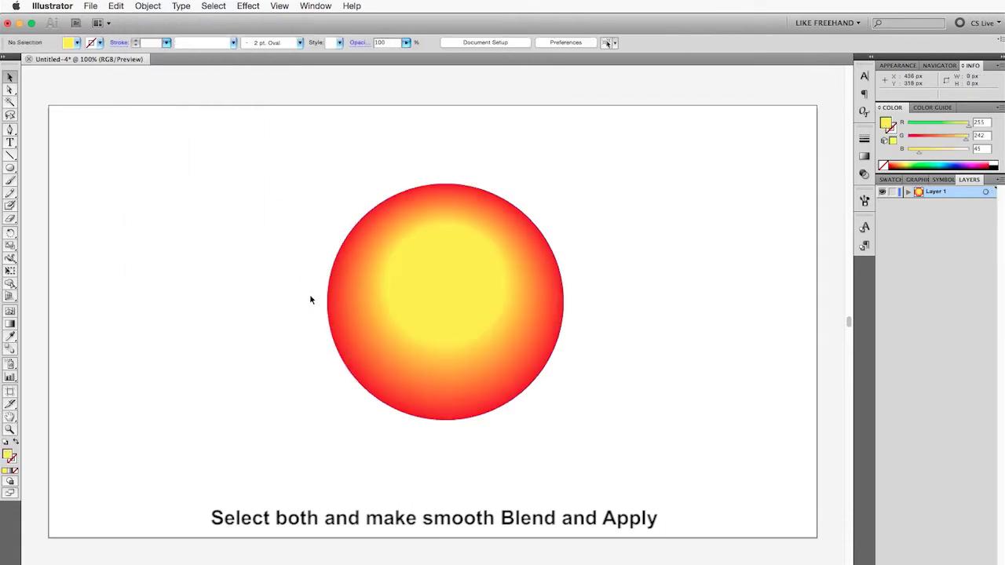
pyautogui.click(454, 231)
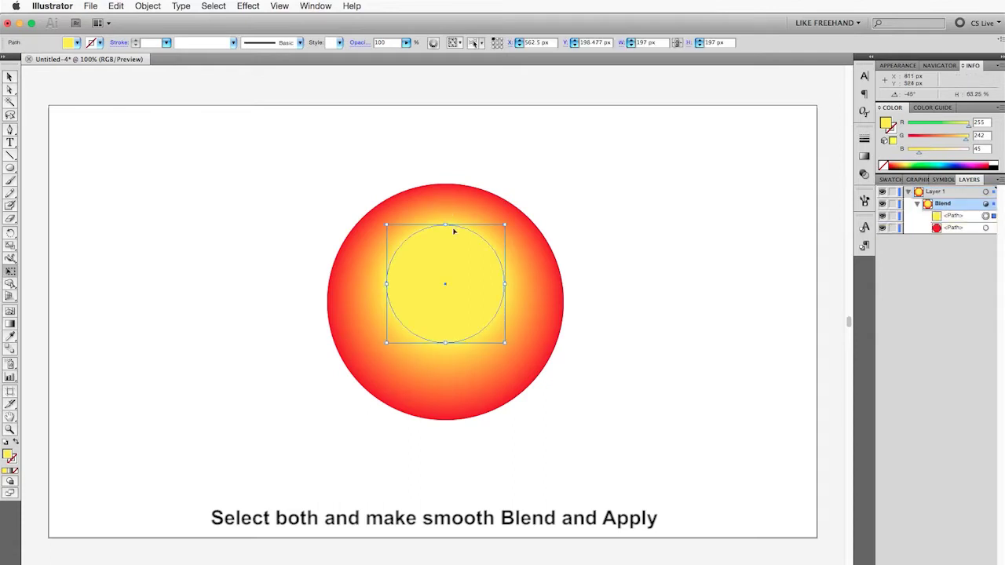
pyautogui.moveTo(505, 224); pyautogui.dragTo(494, 232)
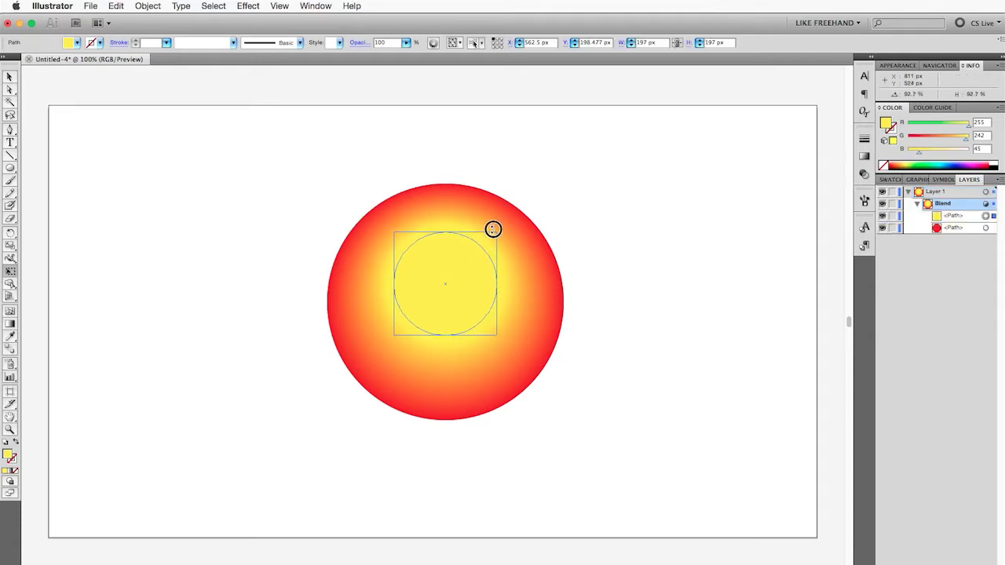
# Nudge the yellow core up and draw a white oval across the sphere's upper part.
pyautogui.hotkey('shift', 'Up')
pyautogui.hotkey('shift', 'Up')
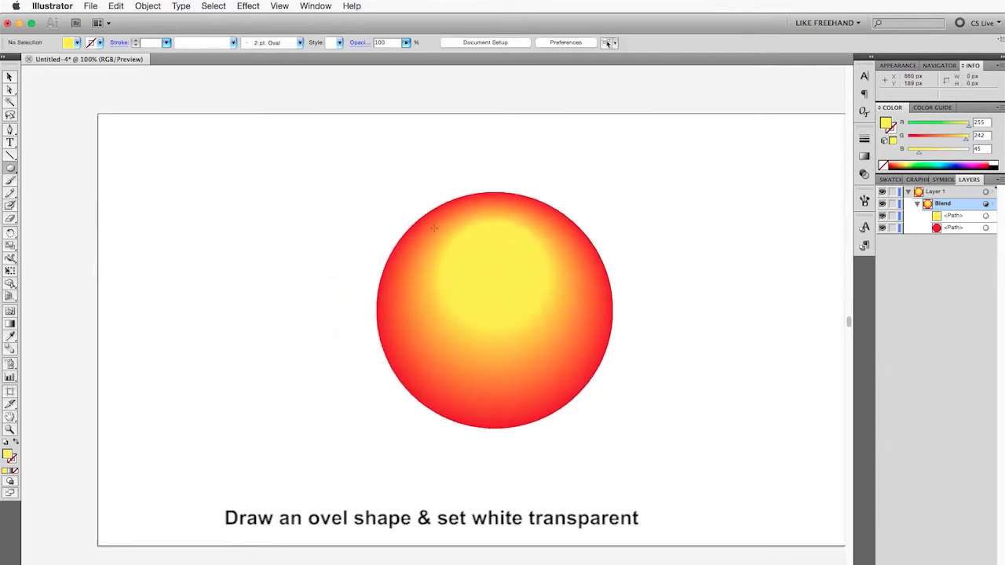
pyautogui.moveTo(432, 217); pyautogui.dragTo(583, 336)
pyautogui.press('v')
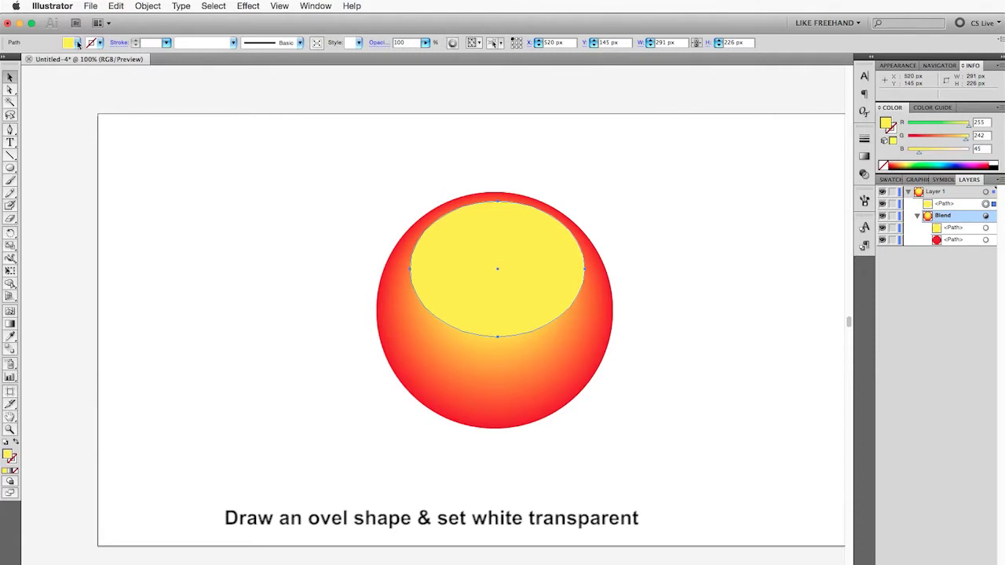
pyautogui.click(77, 42)
pyautogui.click(20, 55)
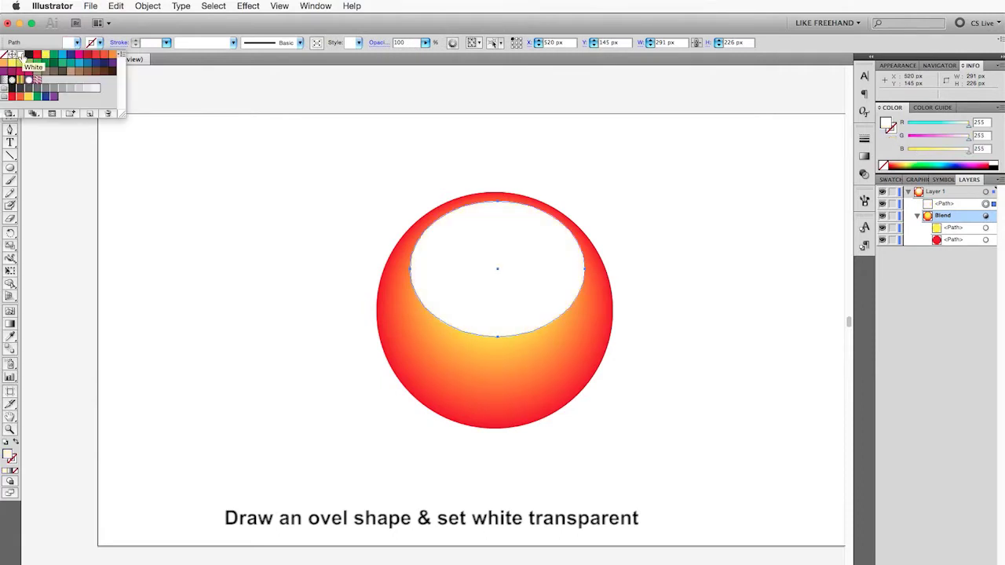
# Lower the white oval's opacity to 15% and nudge it upward slightly.
pyautogui.click(425, 42)
pyautogui.moveTo(369, 52); pyautogui.dragTo(379, 57)
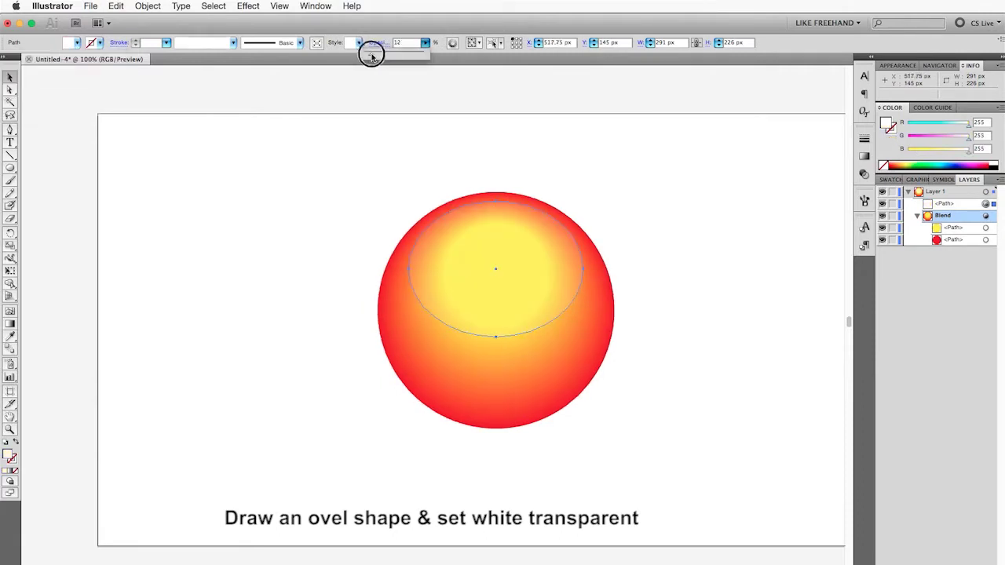
pyautogui.click(467, 164)
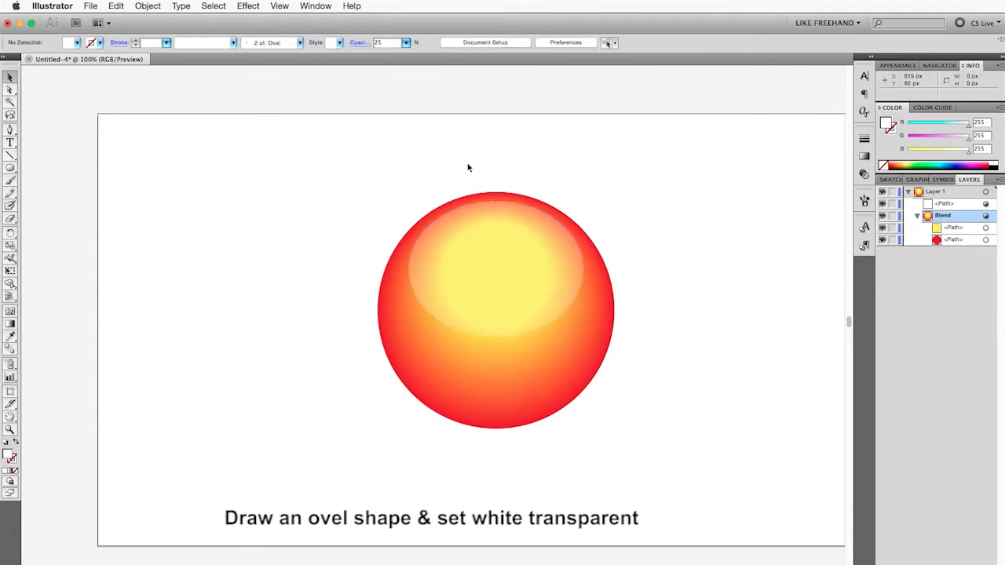
pyautogui.click(478, 206)
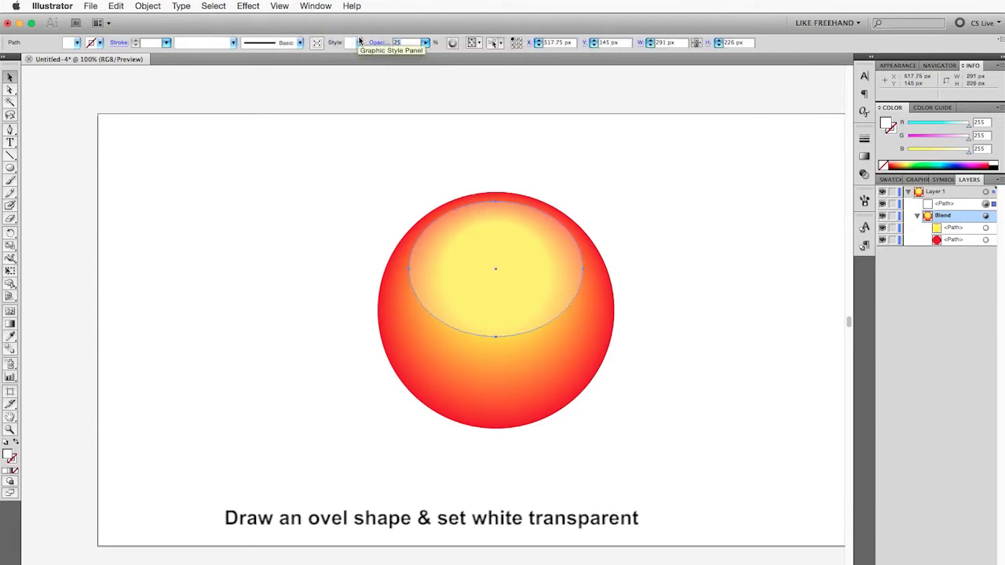
pyautogui.write('15')
pyautogui.click(370, 260)
pyautogui.click(488, 265)
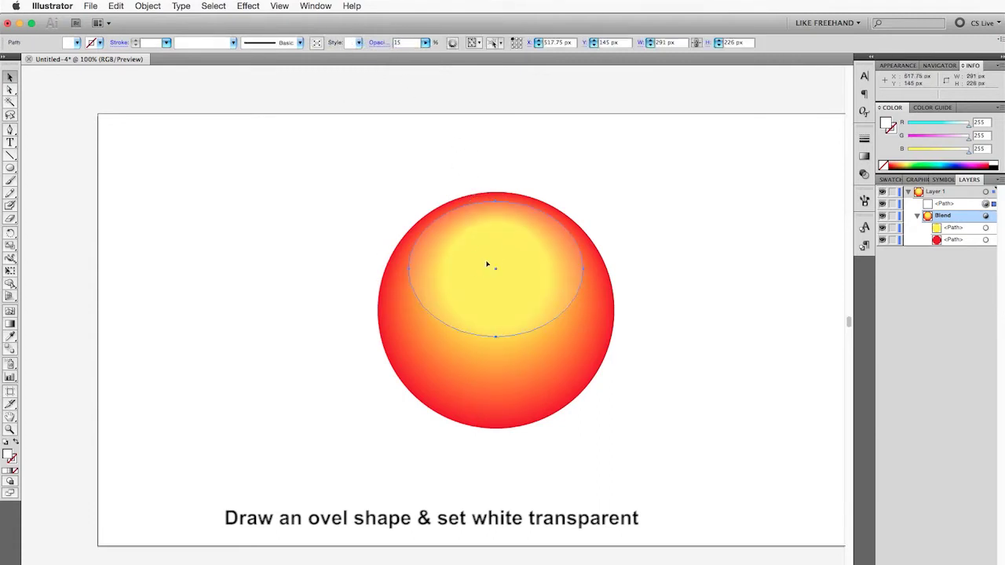
pyautogui.press('Up')
pyautogui.press('Up')
pyautogui.press('Up')
pyautogui.press('Up')
pyautogui.press('Up')
pyautogui.press('Up')
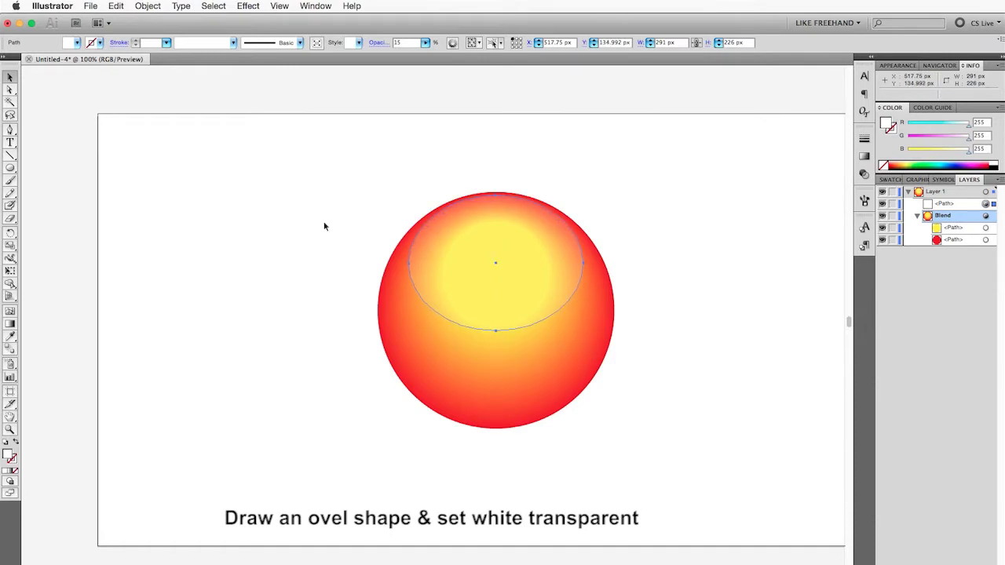
# Draw a small circle to the left of the sphere.
pyautogui.click(324, 226)
pyautogui.press('l')
pyautogui.moveTo(274, 273)
pyautogui.mouseDown()
pyautogui.moveTo(306, 309)
pyautogui.moveTo(483, 312)
pyautogui.mouseUp()
# Give the small circle a radial gradient with both stops white, end stop at 0% opacity.
pyautogui.press('v')
pyautogui.click(864, 158)
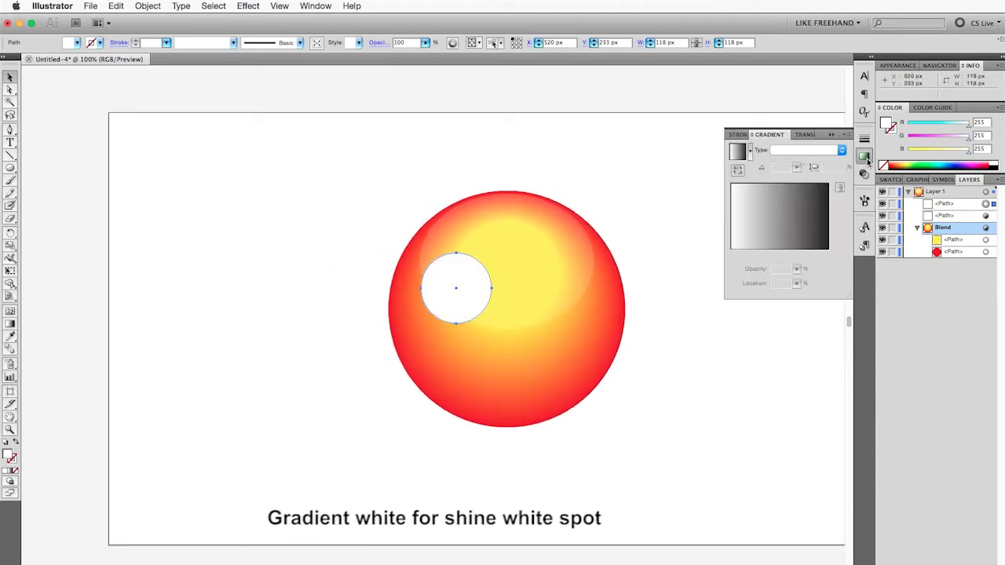
pyautogui.click(738, 152)
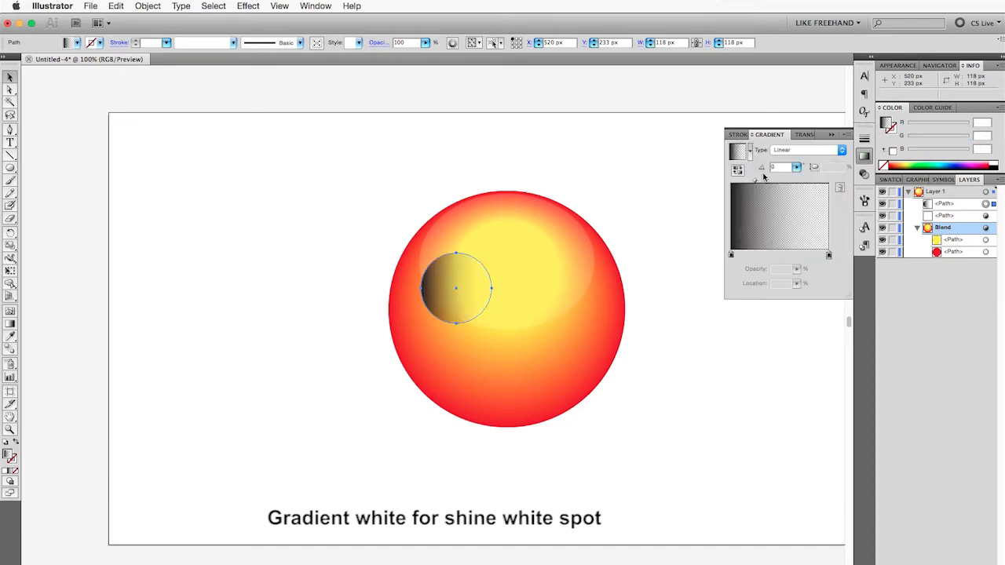
pyautogui.click(842, 149)
pyautogui.click(785, 159)
pyautogui.doubleClick(731, 255)
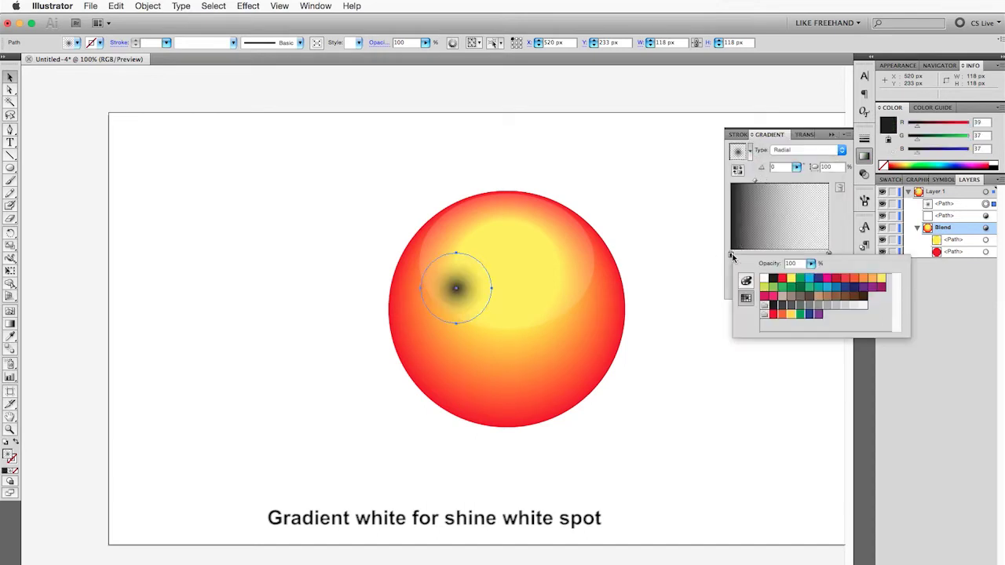
pyautogui.click(764, 281)
pyautogui.click(828, 255)
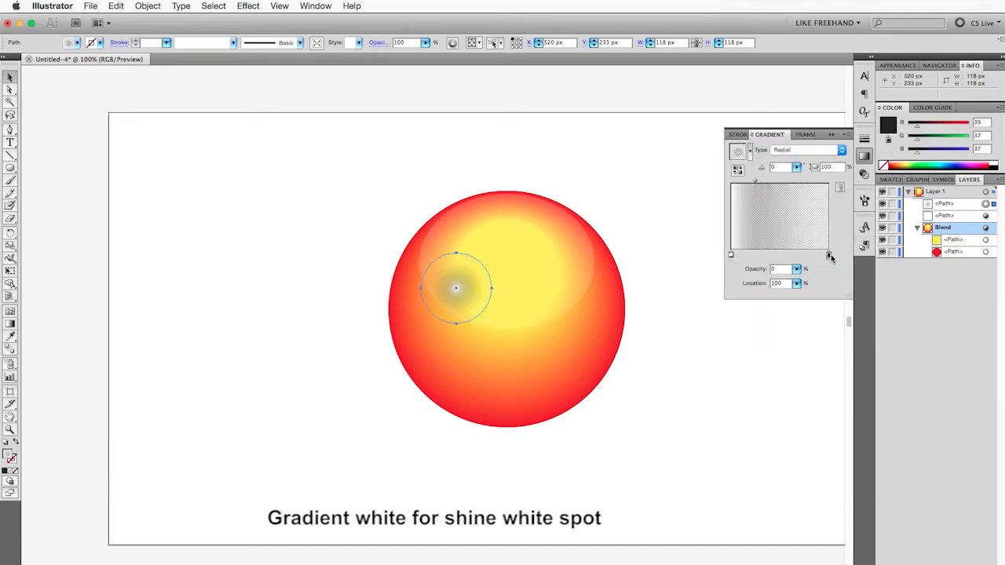
pyautogui.doubleClick(828, 255)
pyautogui.click(861, 279)
pyautogui.click(834, 230)
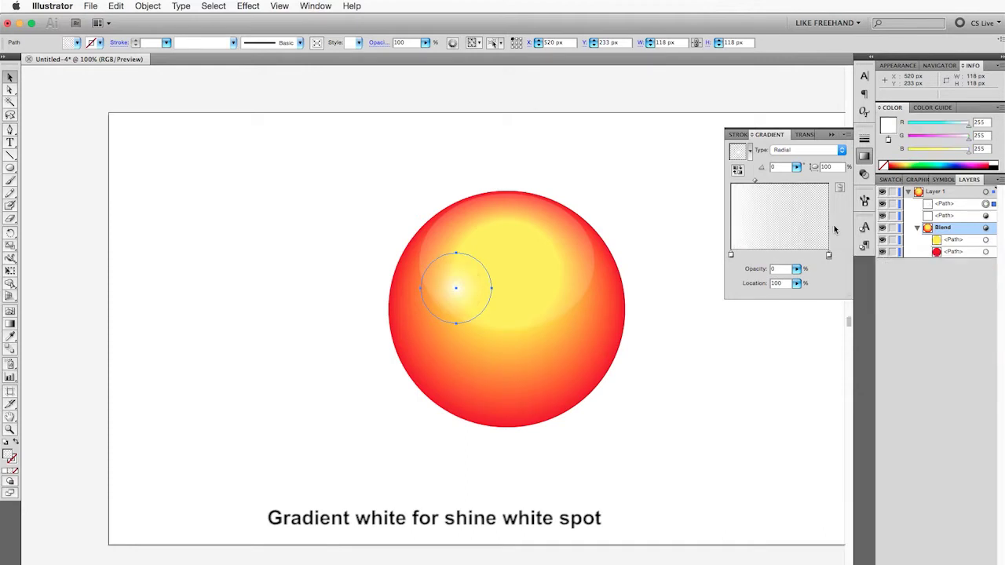
# Enlarge the shine to 224 px, widen its white core to 17.79%, and place it upper left.
pyautogui.press('e')
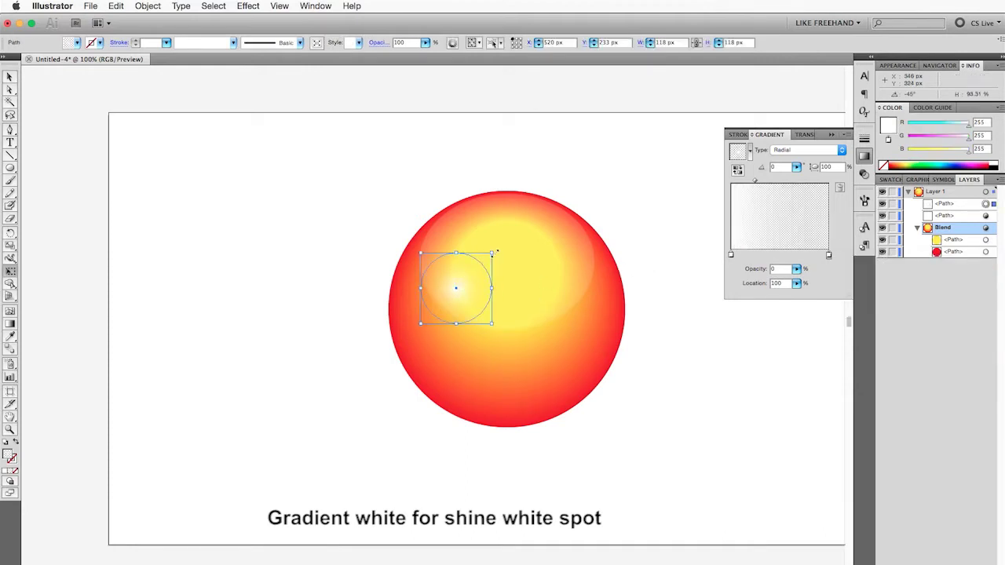
pyautogui.moveTo(493, 252); pyautogui.dragTo(524, 219)
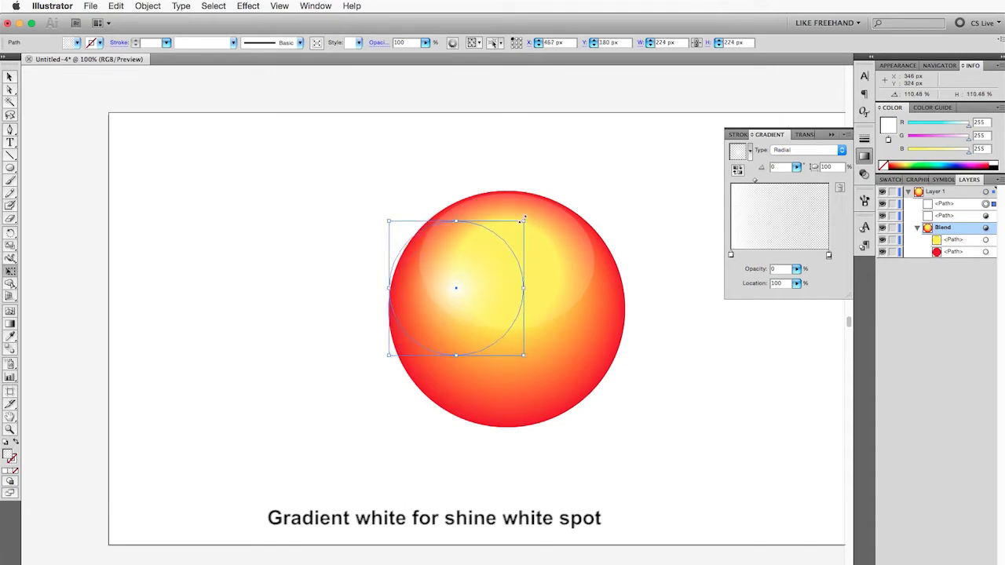
pyautogui.moveTo(502, 257); pyautogui.dragTo(490, 276)
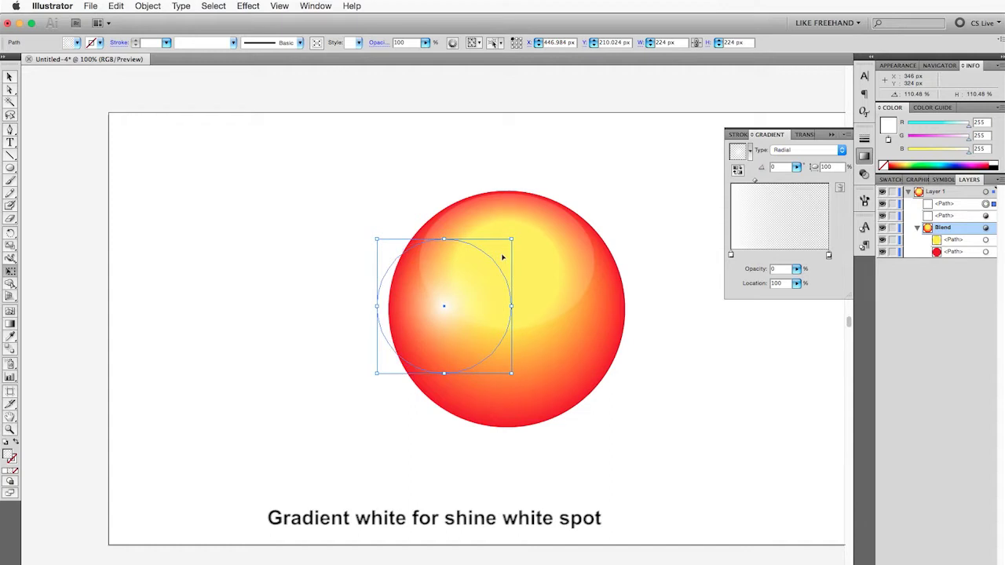
pyautogui.moveTo(731, 255); pyautogui.dragTo(748, 255)
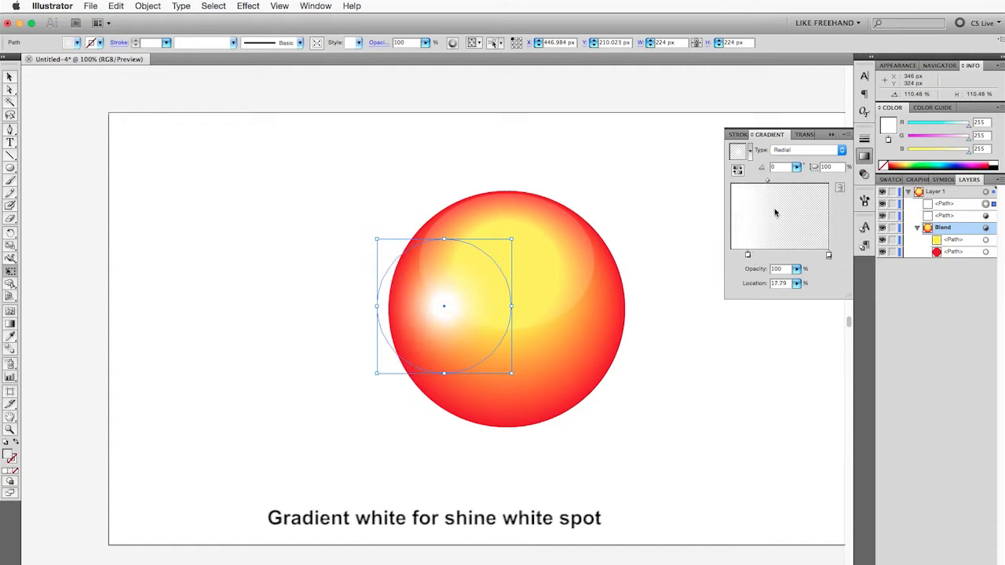
pyautogui.moveTo(769, 182); pyautogui.dragTo(781, 182)
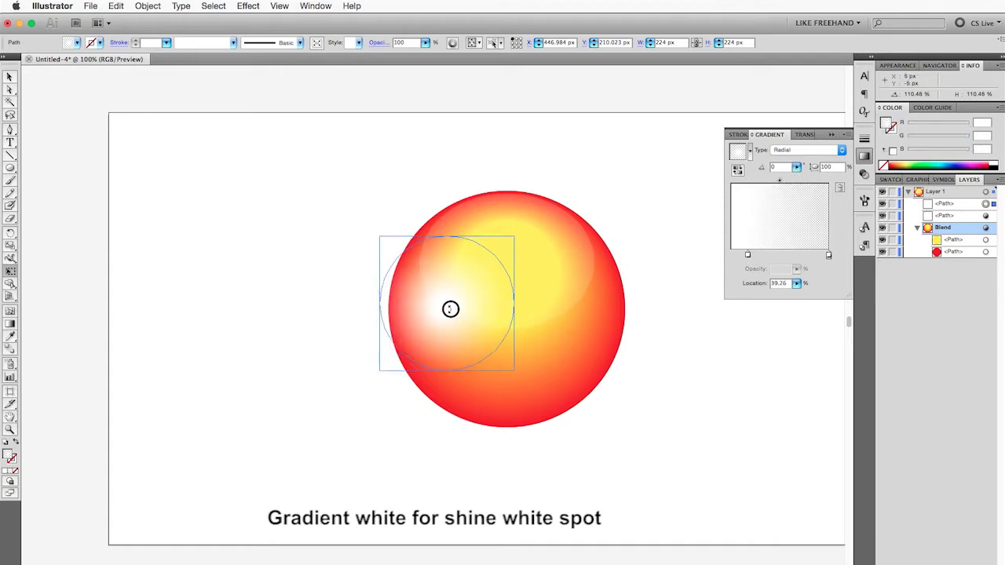
pyautogui.moveTo(448, 307); pyautogui.dragTo(462, 305)
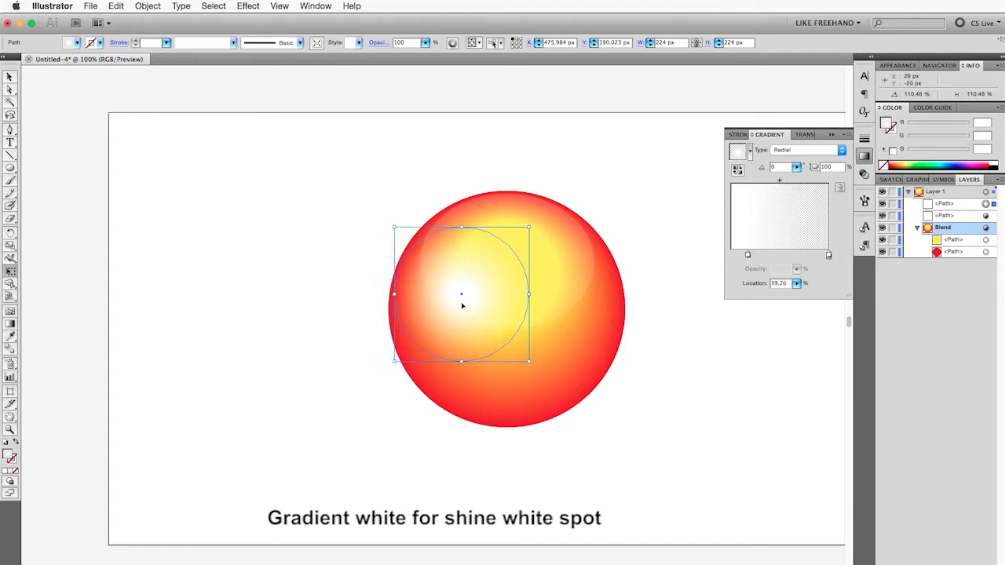
pyautogui.click(653, 365)
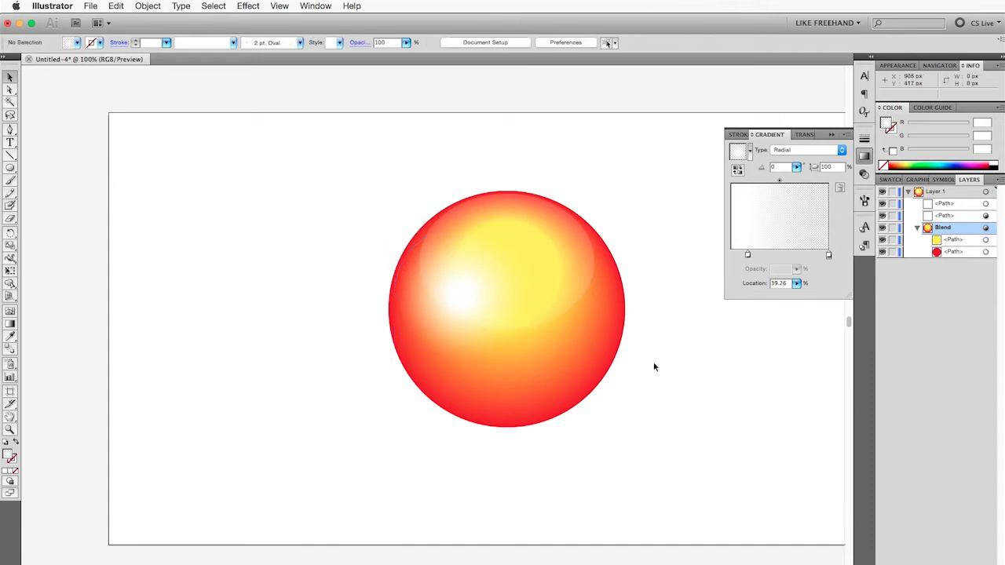
# Duplicate the shine circle, move it to the sphere's top edge, and shrink and flatten it.
pyautogui.click(473, 296)
pyautogui.hscroll(-1, 472, 295)
pyautogui.click(115, 5)
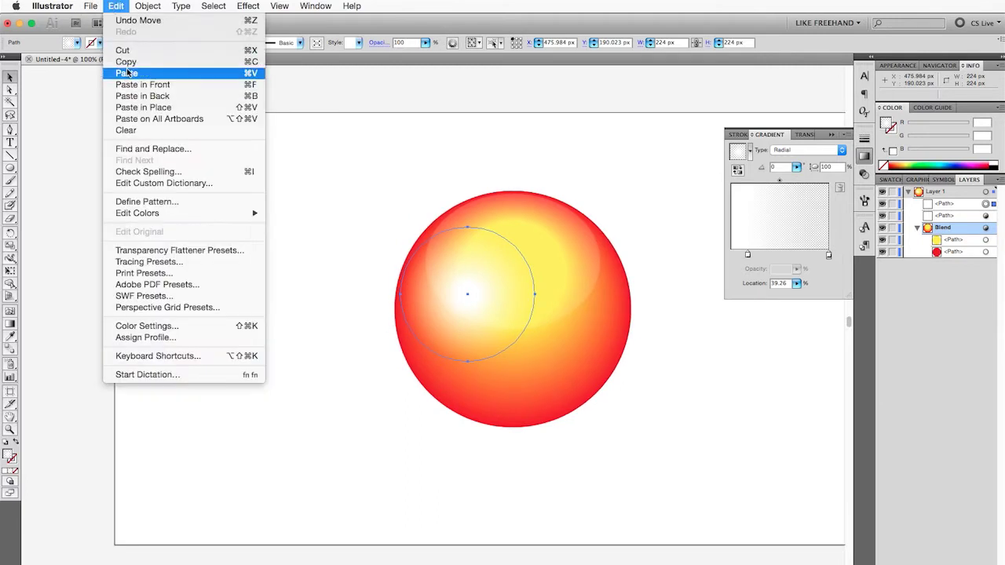
pyautogui.click(125, 62)
pyautogui.click(116, 5)
pyautogui.click(125, 61)
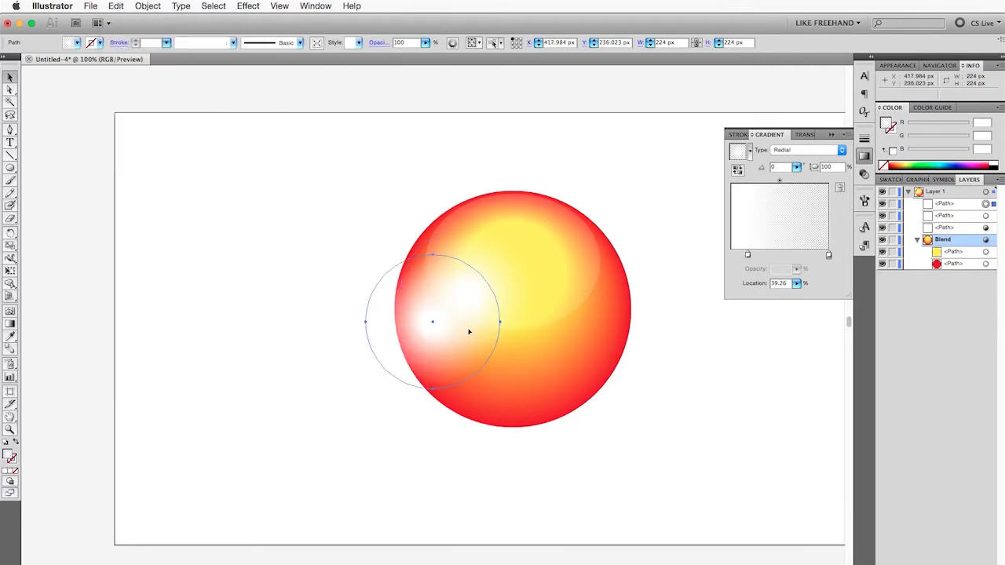
pyautogui.moveTo(415, 360); pyautogui.dragTo(522, 225)
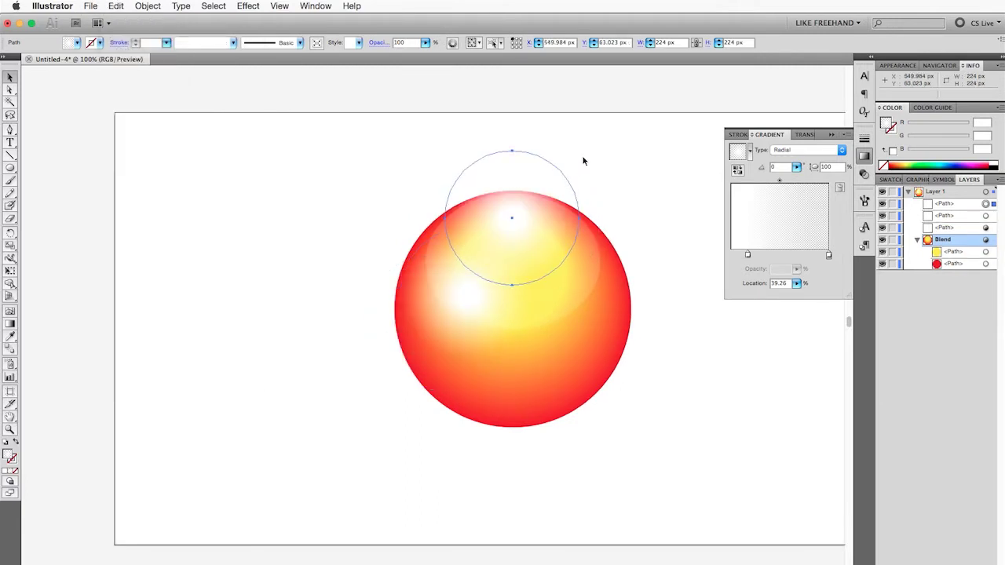
pyautogui.press('e')
pyautogui.moveTo(579, 157); pyautogui.dragTo(540, 178)
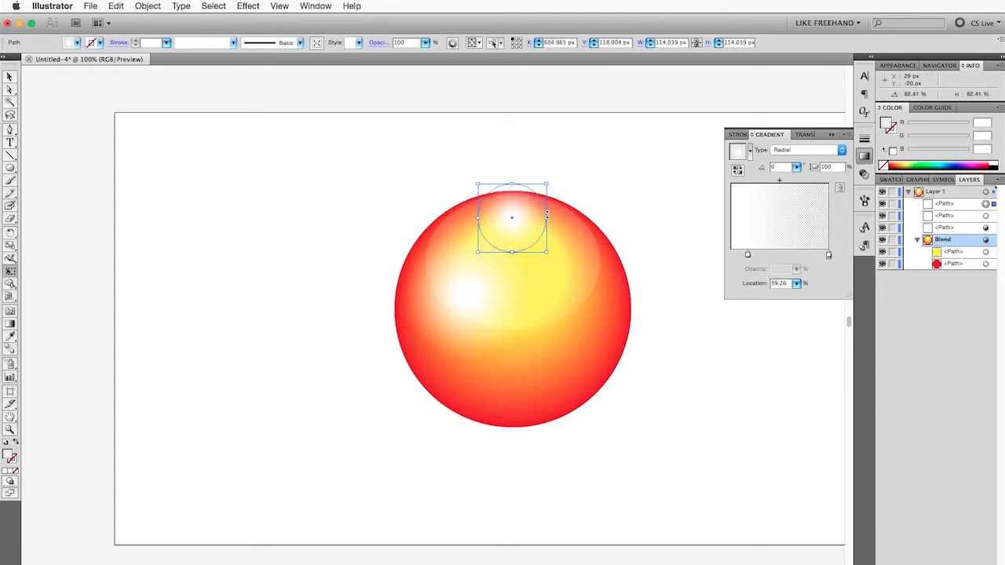
pyautogui.moveTo(510, 254); pyautogui.dragTo(517, 205)
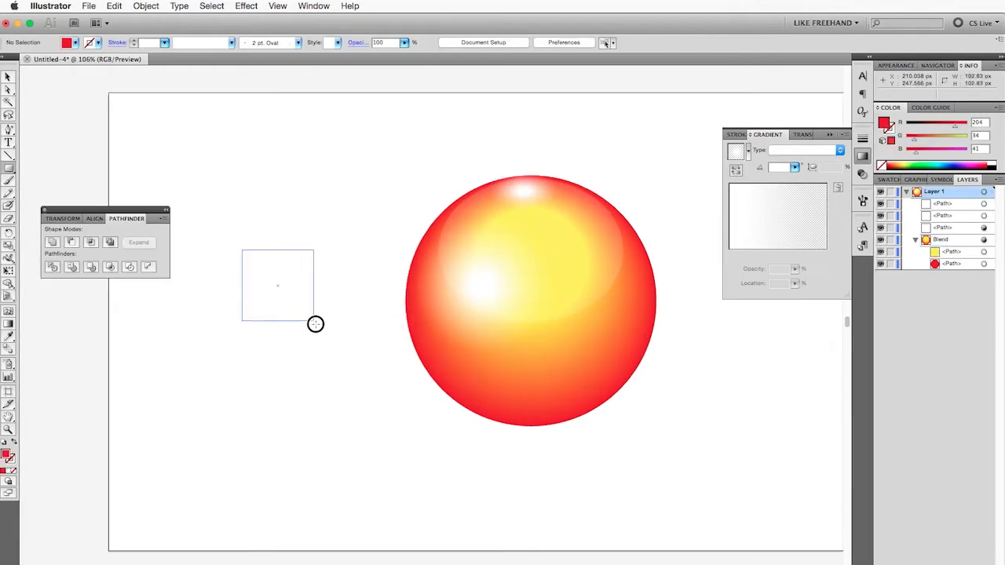
# Draw a red square left of the sphere and shift its left corner anchors.
pyautogui.moveTo(349, 356); pyautogui.dragTo(349, 356)
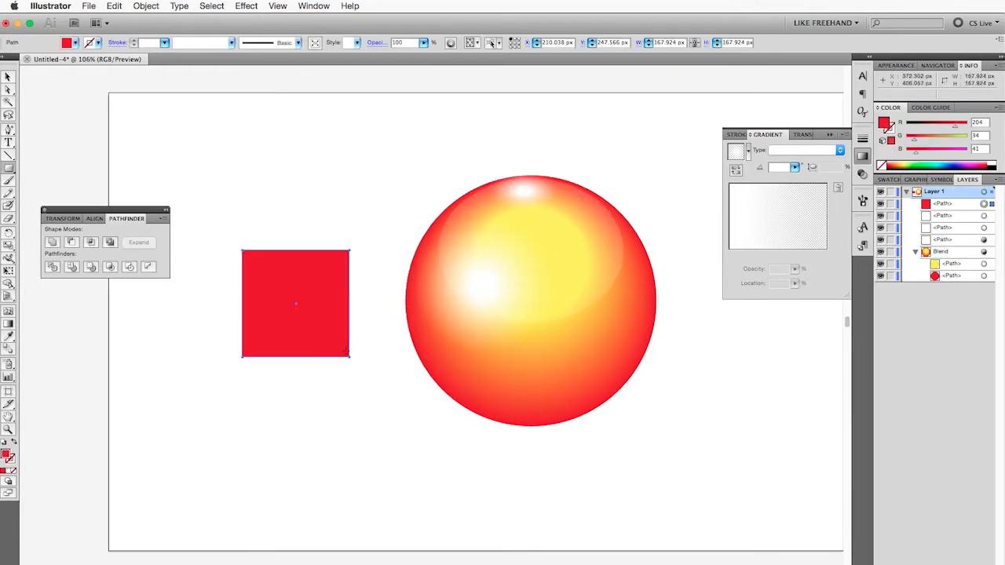
pyautogui.click(8, 95)
pyautogui.moveTo(229, 237); pyautogui.dragTo(256, 262)
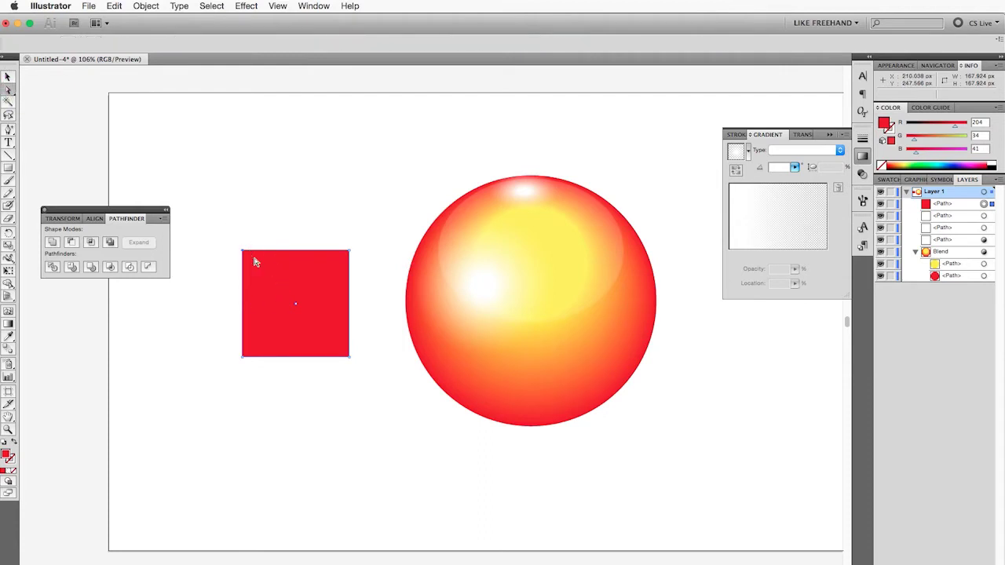
pyautogui.hotkey('shift', 'Up')
pyautogui.hotkey('shift', 'Up')
pyautogui.hotkey('shift', 'Up')
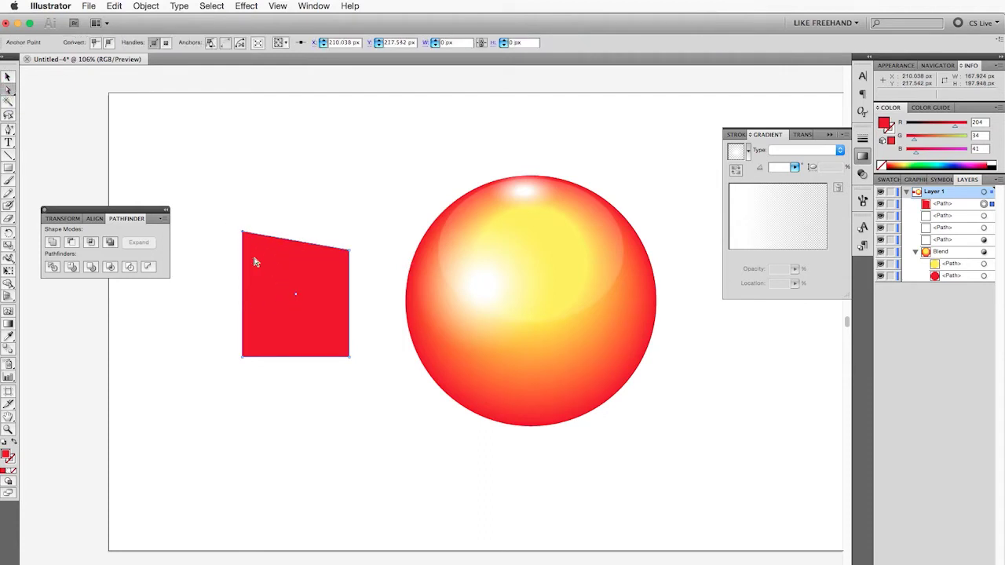
pyautogui.moveTo(236, 363); pyautogui.dragTo(246, 345)
pyautogui.hotkey('shift', 'Down')
pyautogui.hotkey('shift', 'Down')
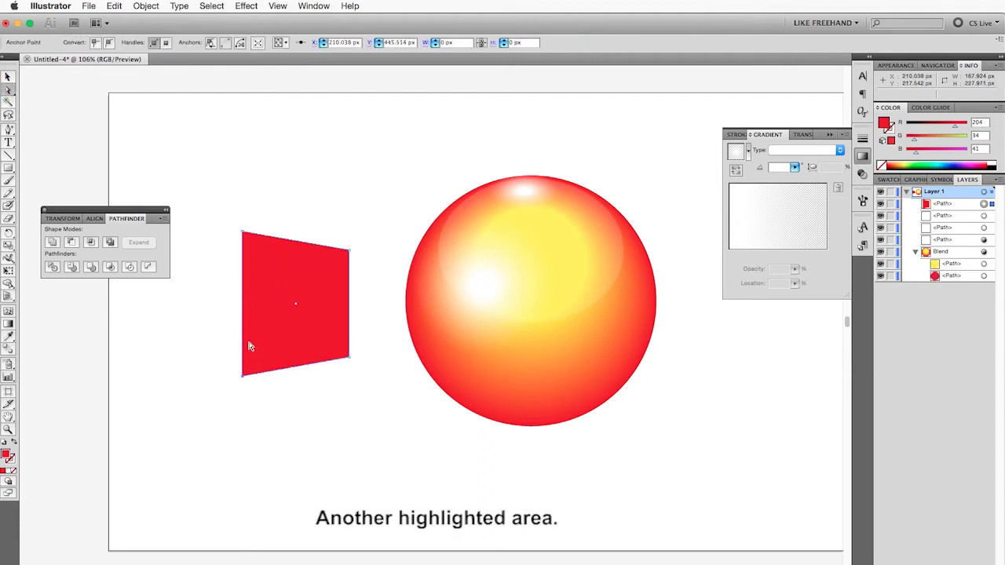
pyautogui.click(8, 76)
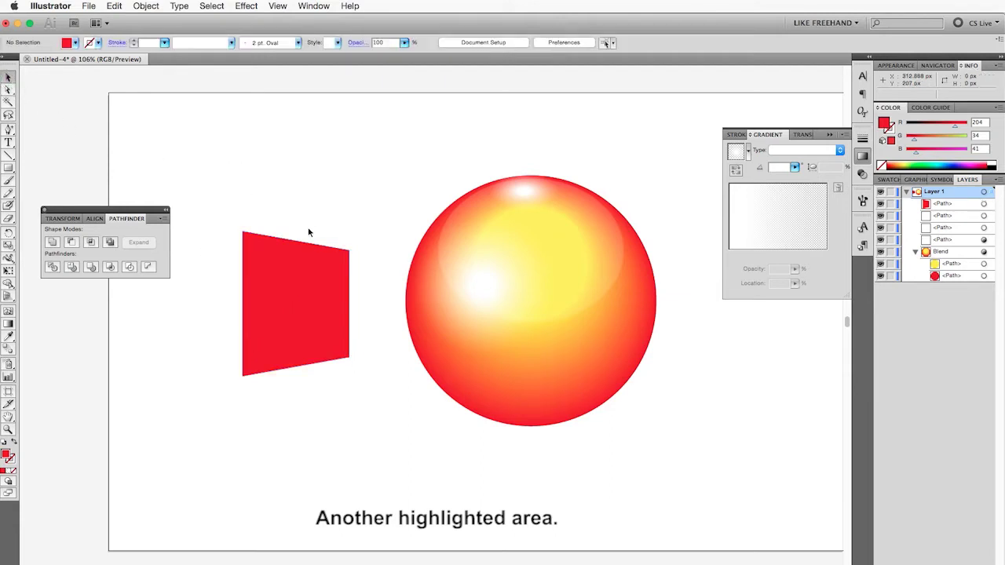
pyautogui.hotkey('ctrl', 'c')
pyautogui.hotkey('ctrl', 'f')
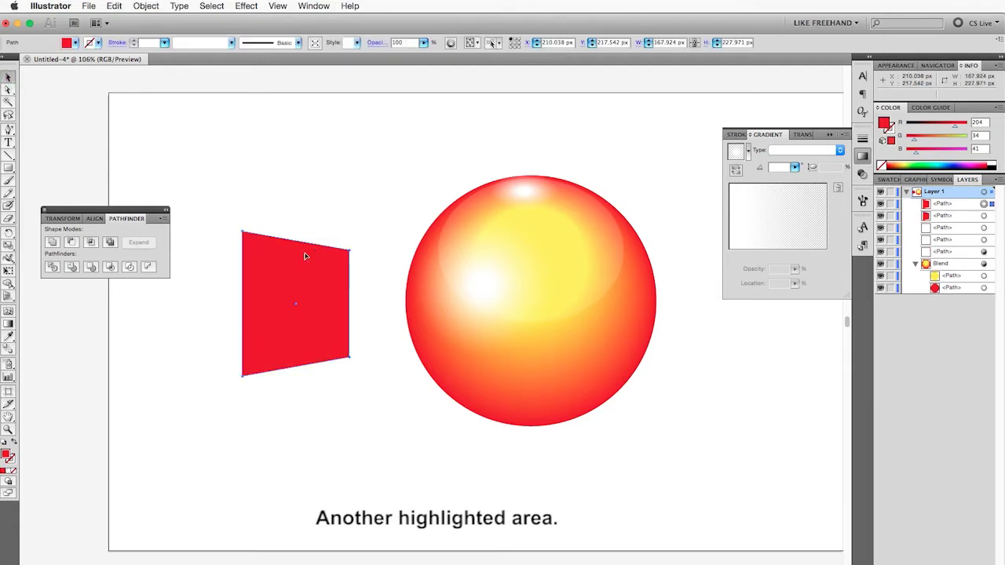
pyautogui.hotkey('ctrl', 'z')
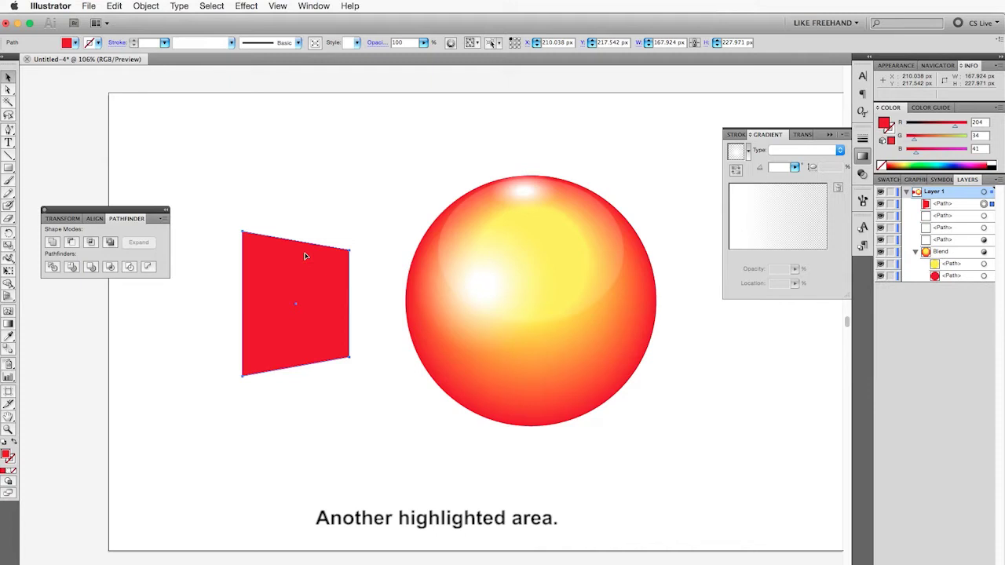
# Add anchors on the top and bottom edges and bend those edges into smooth curves.
pyautogui.click(8, 129)
pyautogui.click(297, 244)
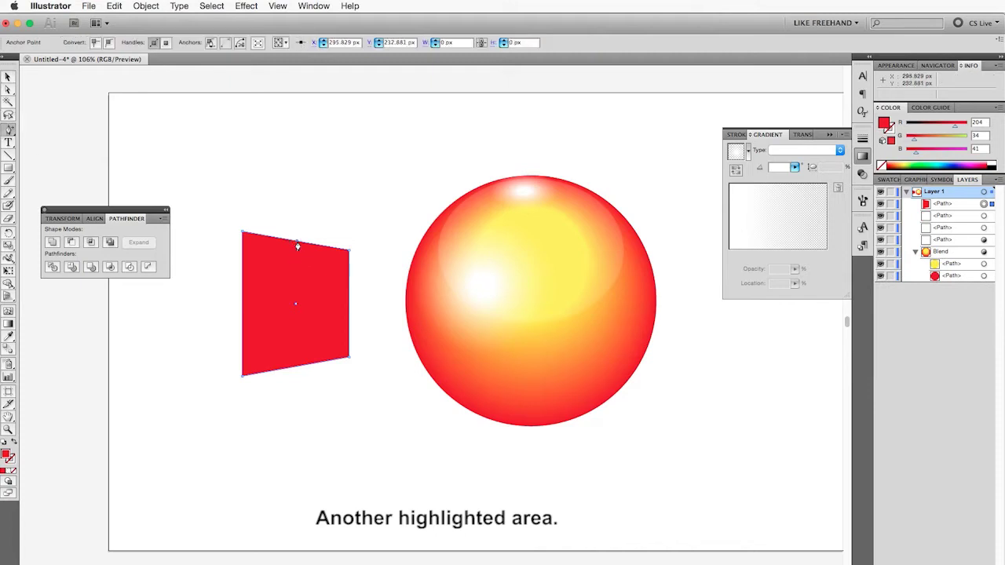
pyautogui.click(296, 366)
pyautogui.press('v')
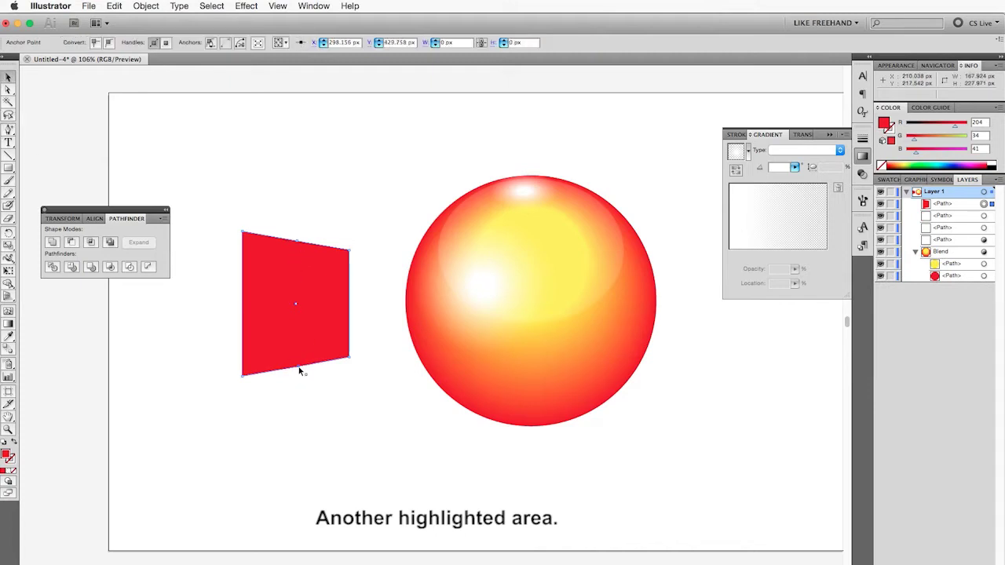
pyautogui.moveTo(299, 371); pyautogui.dragTo(297, 382)
pyautogui.click(107, 42)
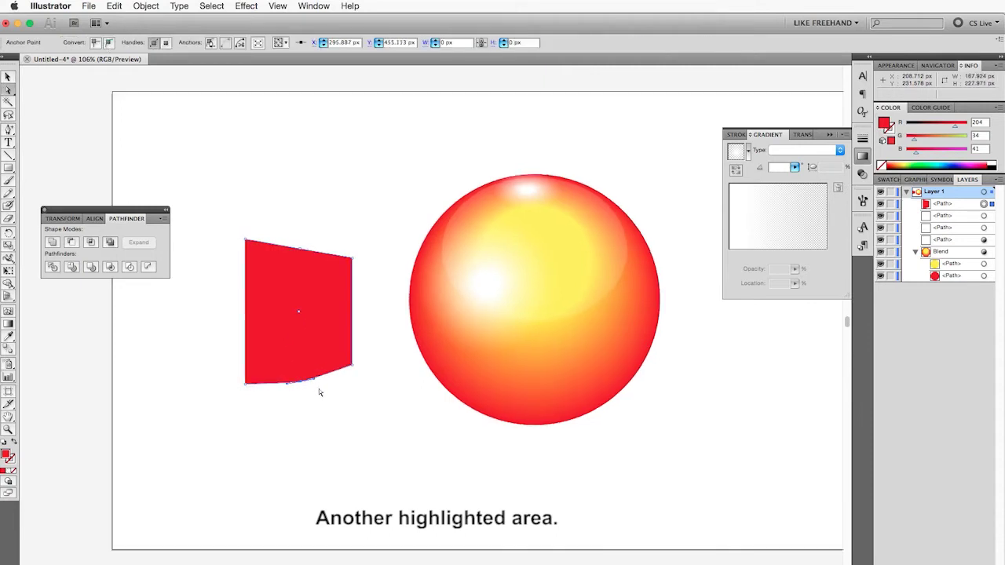
pyautogui.moveTo(291, 386); pyautogui.dragTo(285, 382)
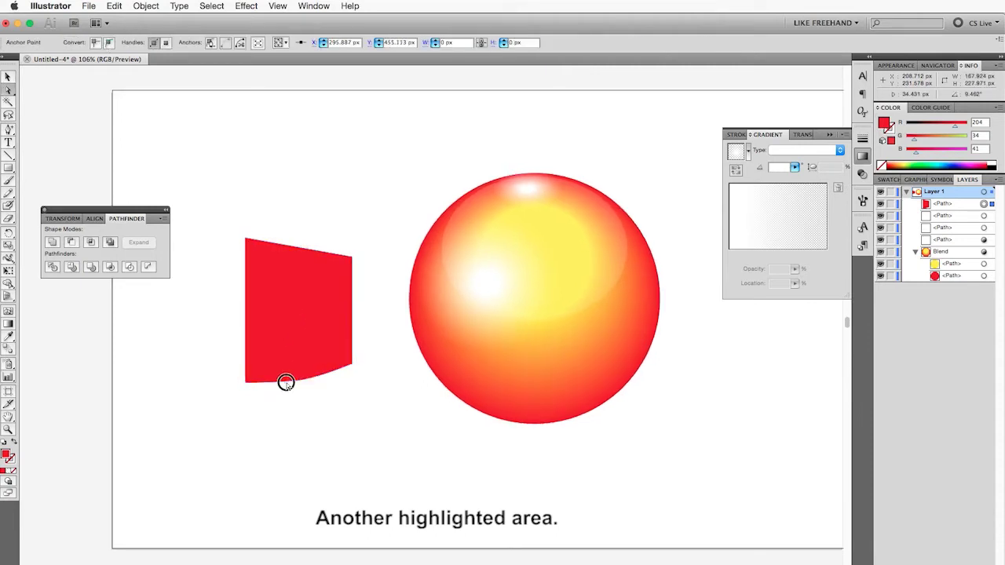
pyautogui.moveTo(301, 248); pyautogui.dragTo(298, 256)
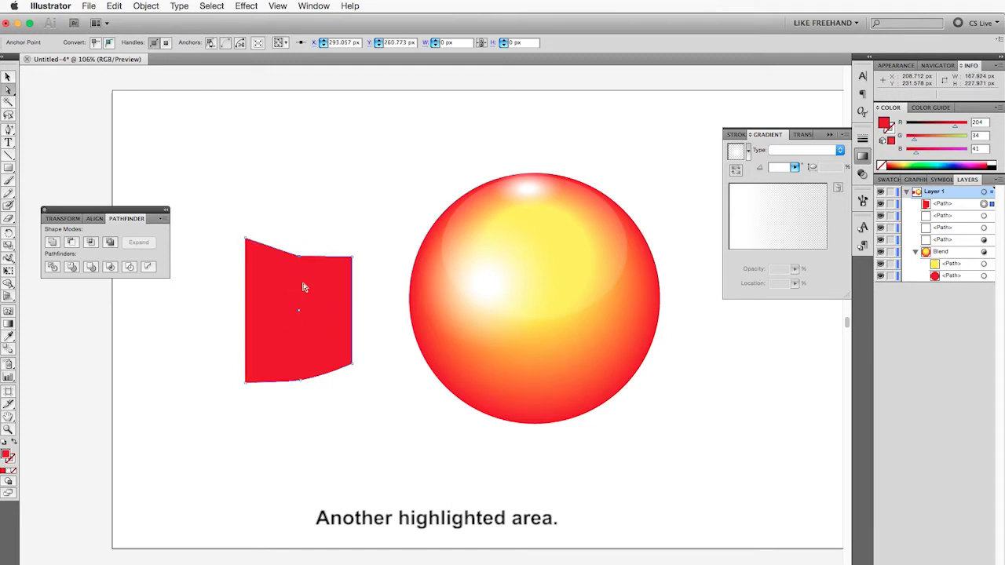
pyautogui.click(109, 43)
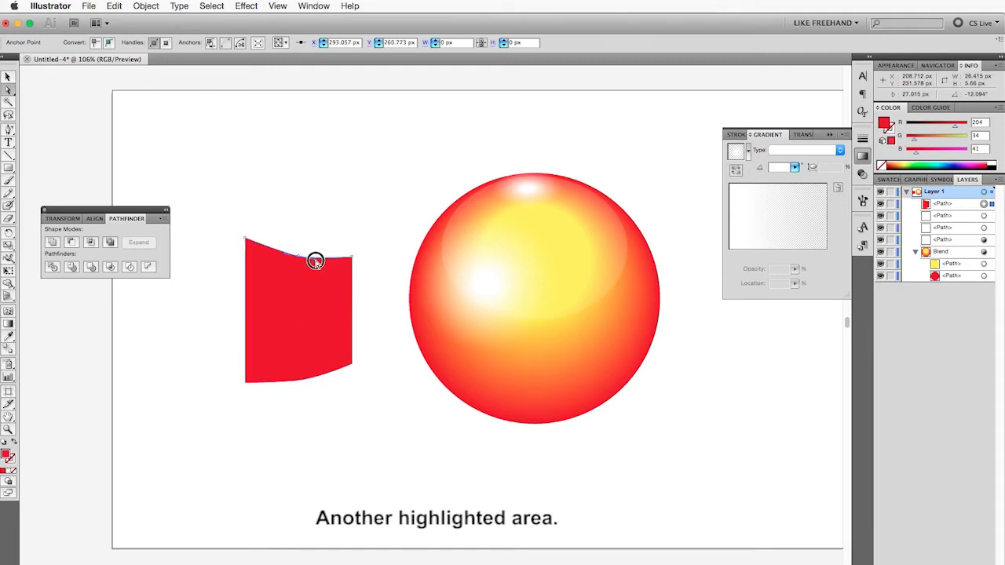
# Add a right-edge anchor and curve the left edge outward via a smooth midpoint.
pyautogui.click(10, 132)
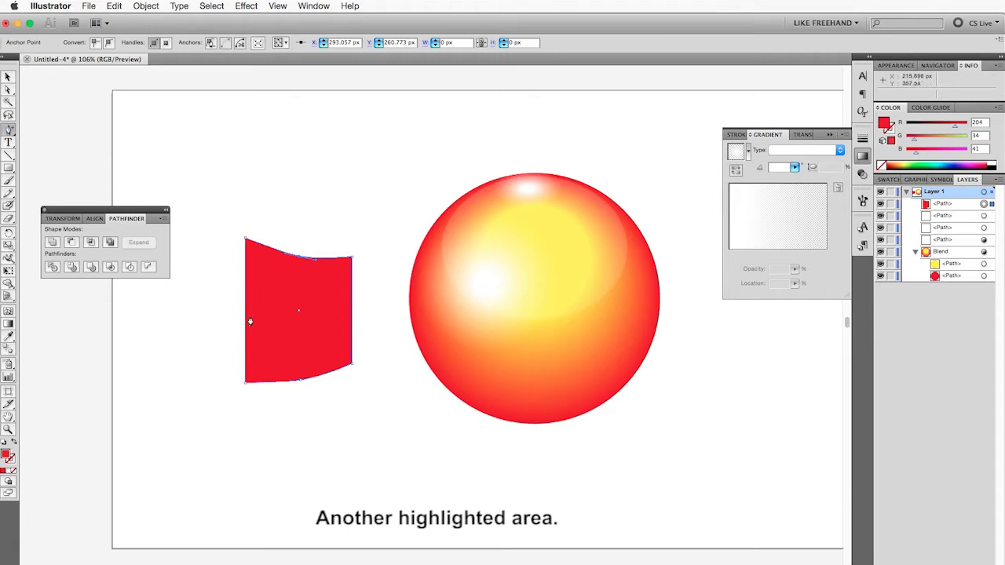
pyautogui.click(352, 309)
pyautogui.click(8, 89)
pyautogui.moveTo(274, 298)
pyautogui.mouseDown()
pyautogui.moveTo(396, 333)
pyautogui.moveTo(341, 311)
pyautogui.mouseUp()
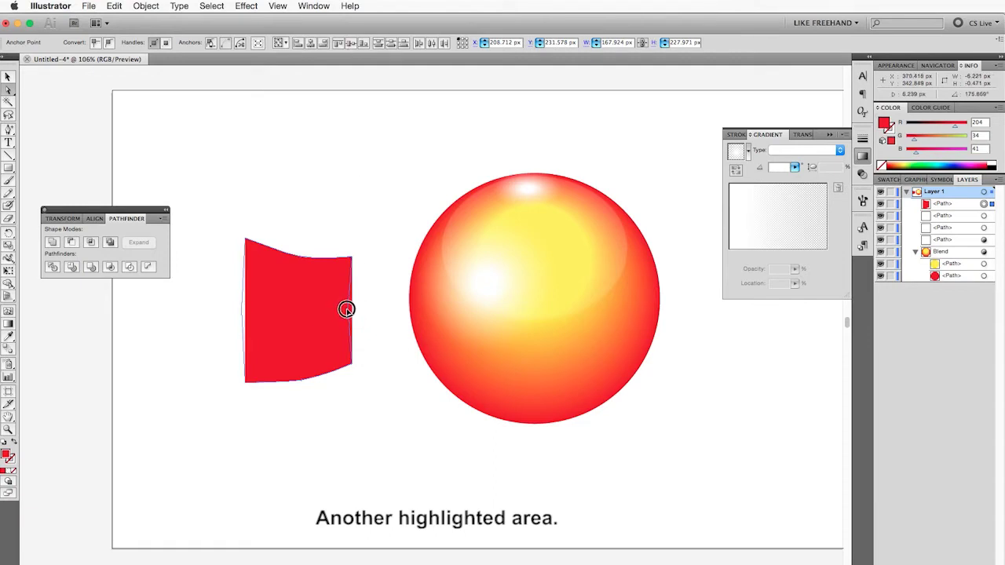
pyautogui.click(109, 44)
pyautogui.moveTo(234, 330); pyautogui.dragTo(233, 350)
pyautogui.click(233, 290)
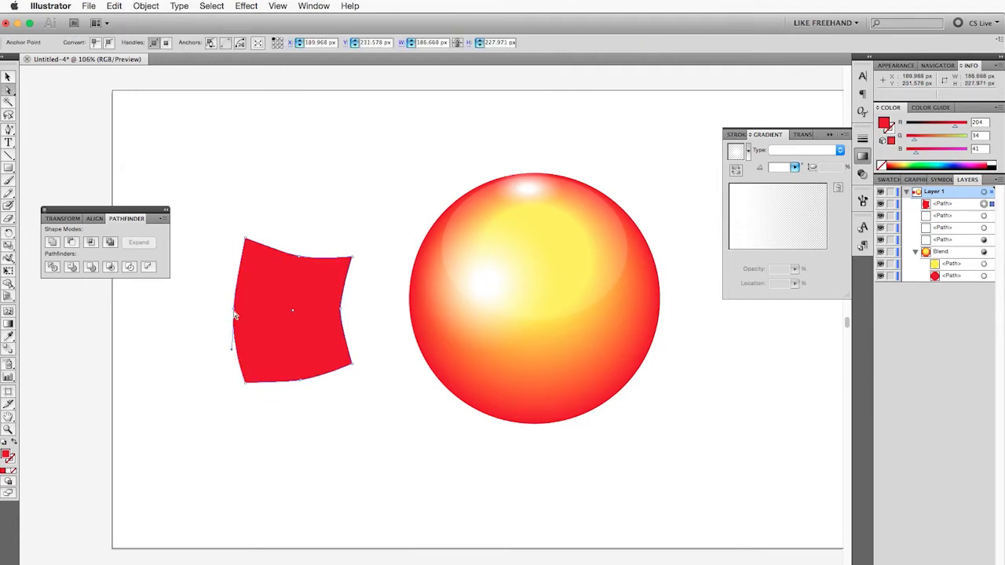
pyautogui.click(234, 310)
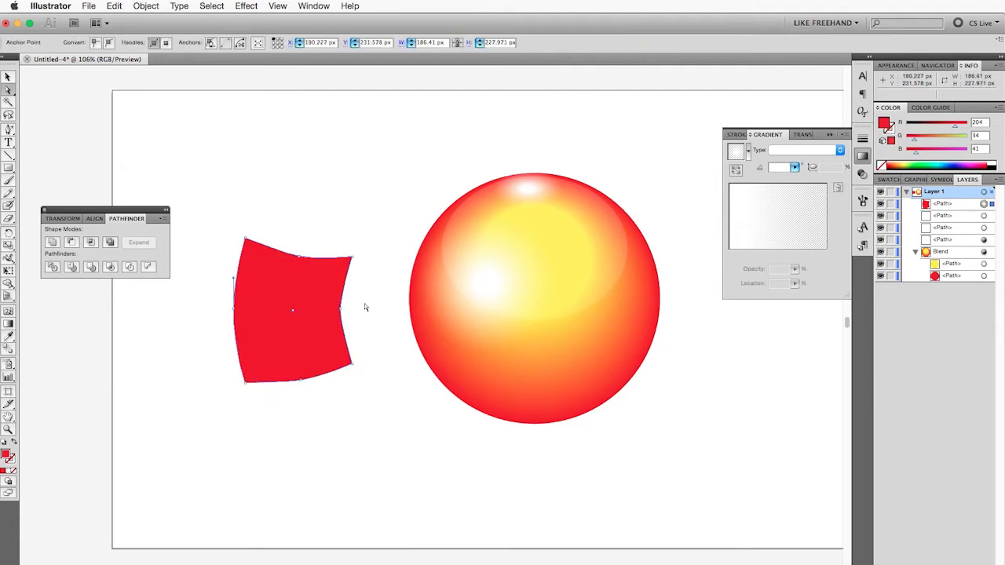
pyautogui.click(341, 308)
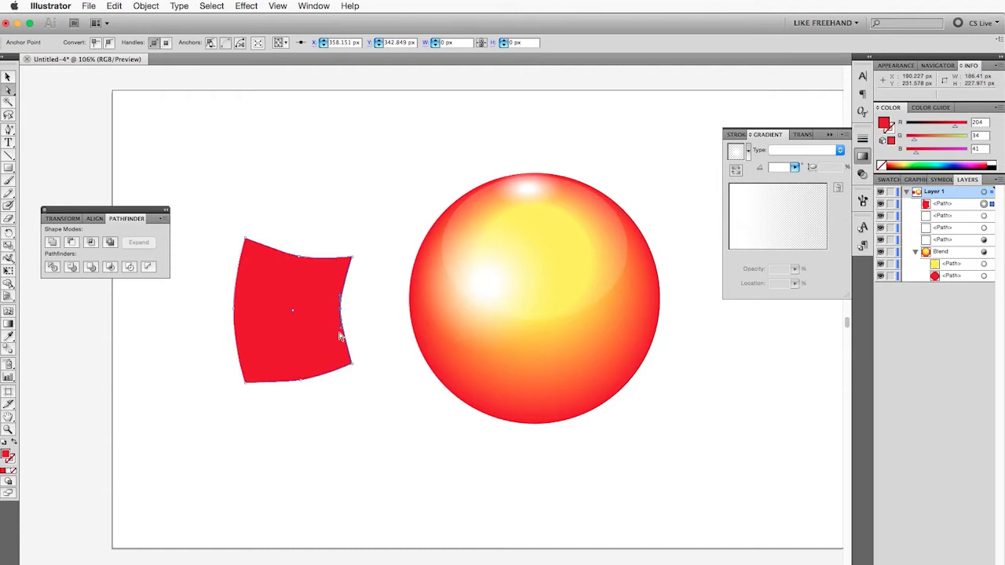
pyautogui.click(367, 326)
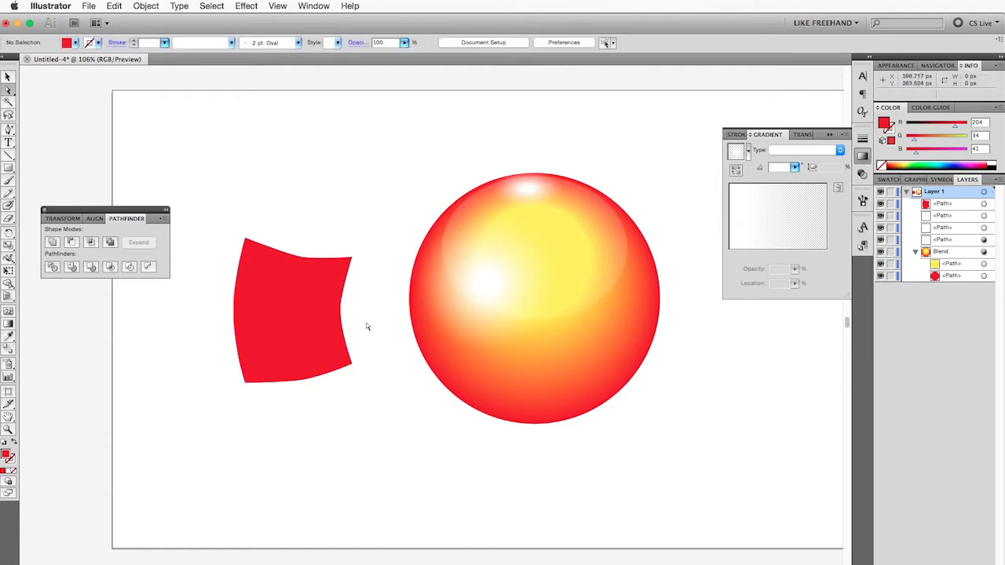
# Draw a thin green bar across the red shape and taper its right end to a point.
pyautogui.click(11, 166)
pyautogui.click(74, 43)
pyautogui.click(52, 54)
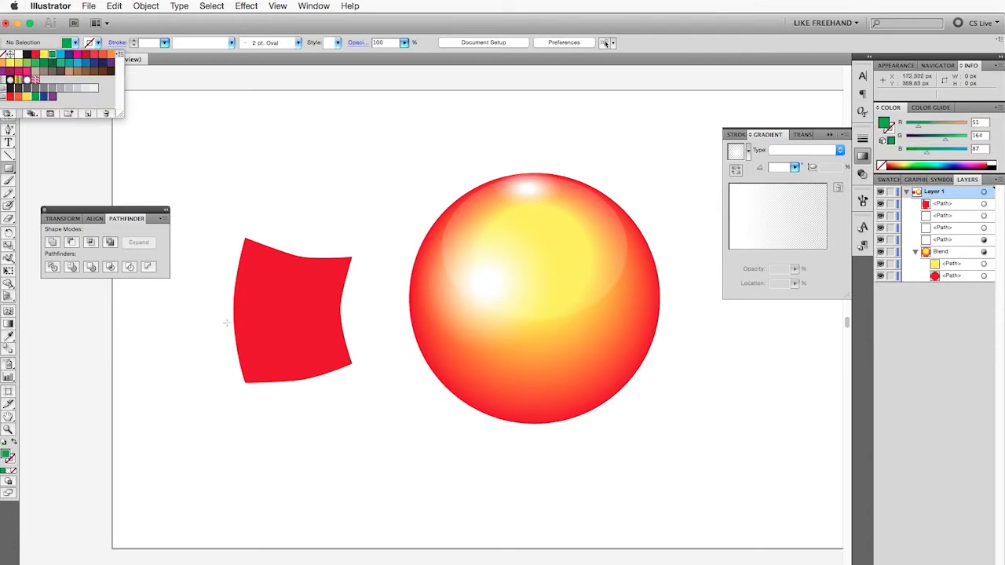
pyautogui.moveTo(356, 301); pyautogui.dragTo(221, 320)
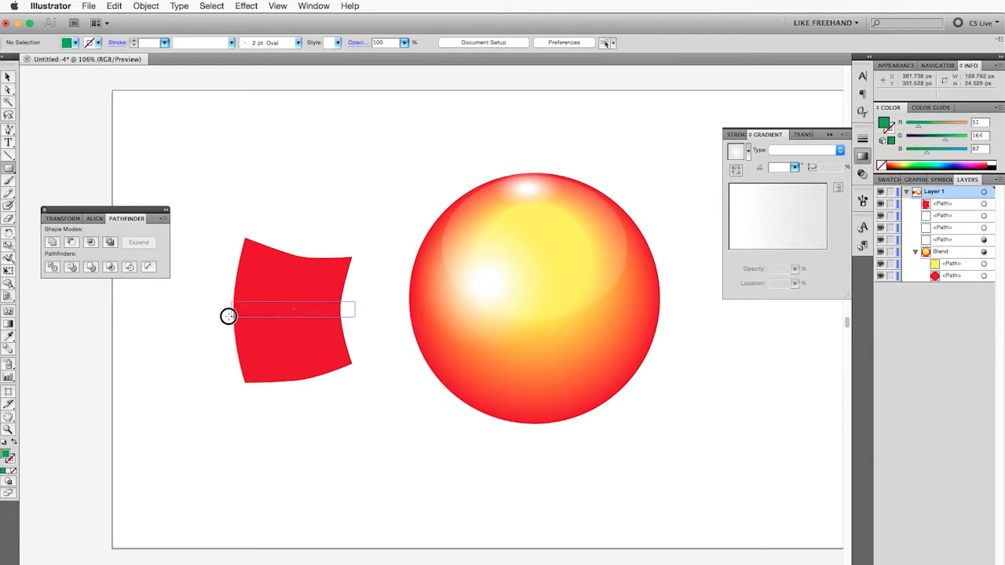
pyautogui.press('a')
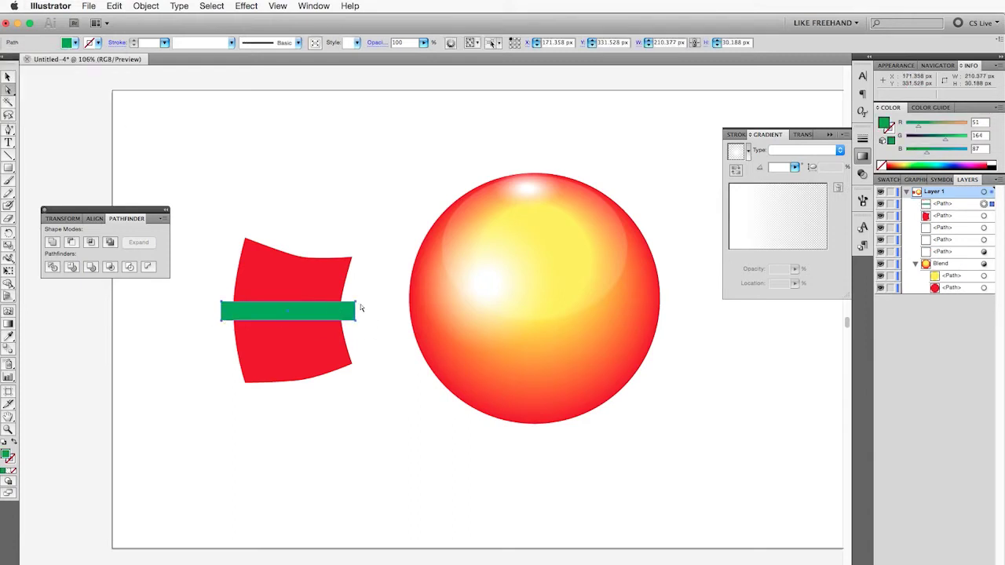
pyautogui.click(357, 307)
pyautogui.press('Down')
pyautogui.press('Down')
pyautogui.press('Down')
pyautogui.press('Down')
pyautogui.press('Down')
pyautogui.press('Down')
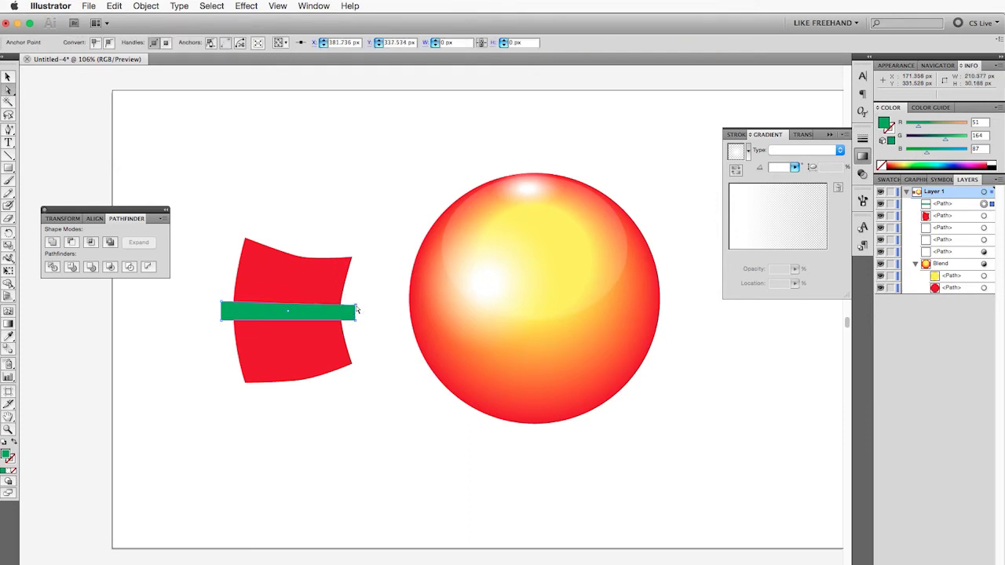
pyautogui.moveTo(356, 320); pyautogui.dragTo(356, 310)
# Subtract the green taper from the red shape with Pathfinder Minus Front.
pyautogui.hscroll(-2, 386, 296)
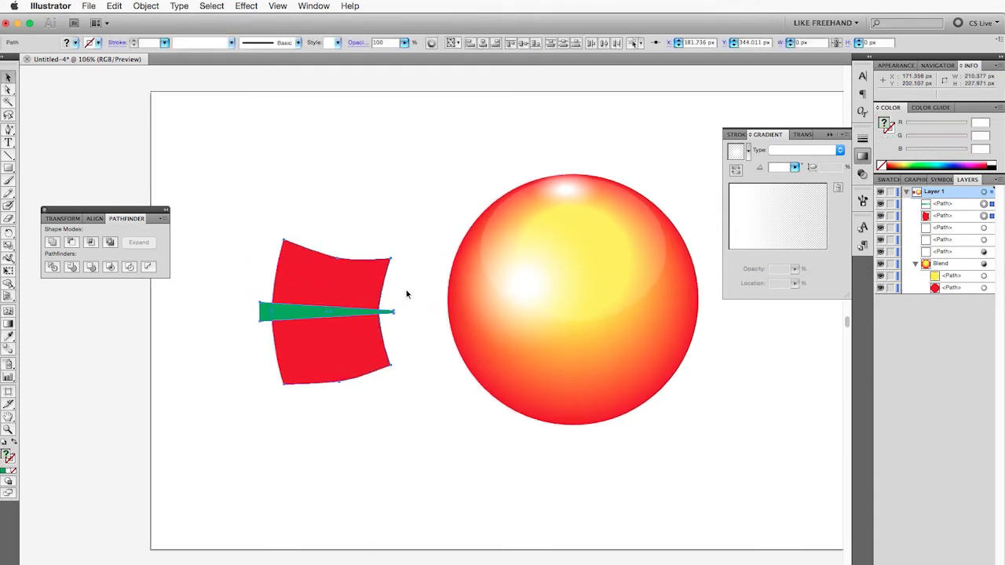
pyautogui.keyDown('shift'); pyautogui.click(372, 320); pyautogui.keyUp('shift')
pyautogui.click(69, 242)
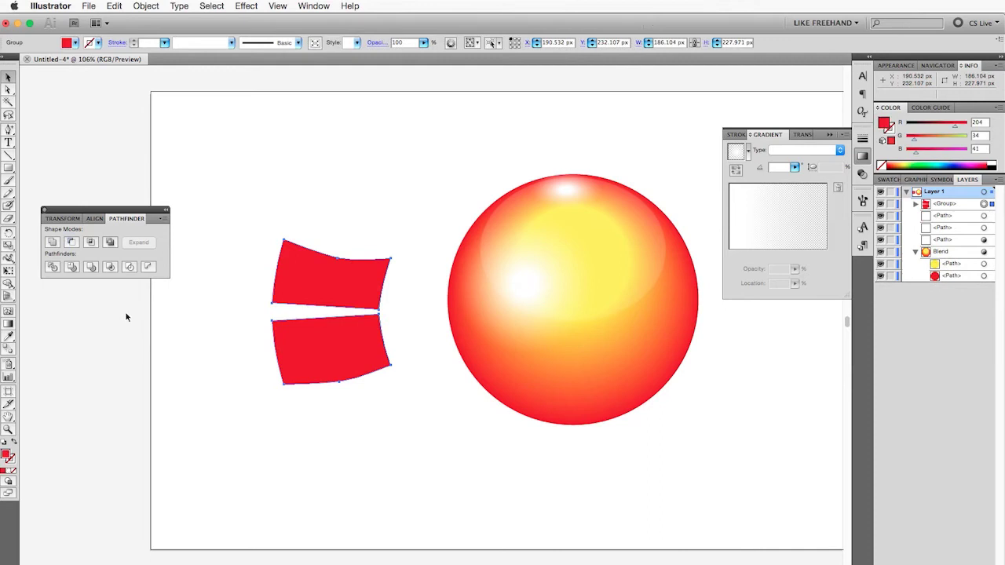
pyautogui.click(236, 412)
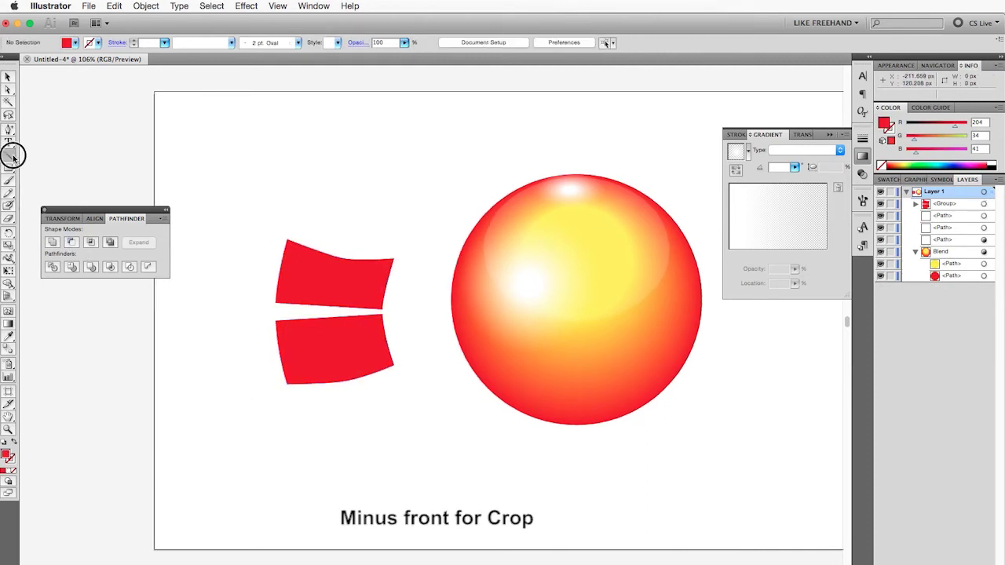
# Draw a large unfilled circle with a thick outline over the red pieces.
pyautogui.moveTo(7, 168); pyautogui.dragTo(52, 196)
pyautogui.click(74, 43)
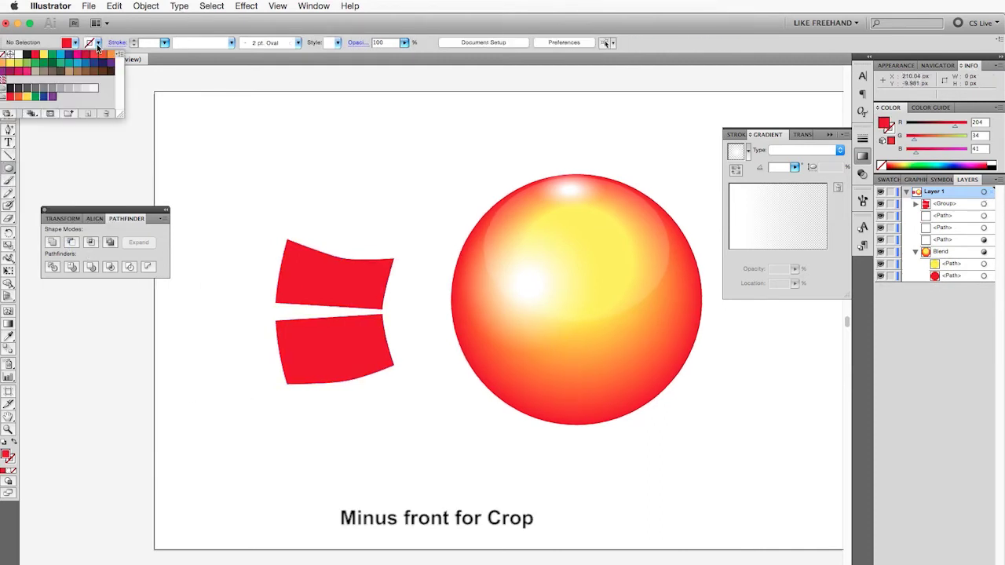
pyautogui.click(6, 53)
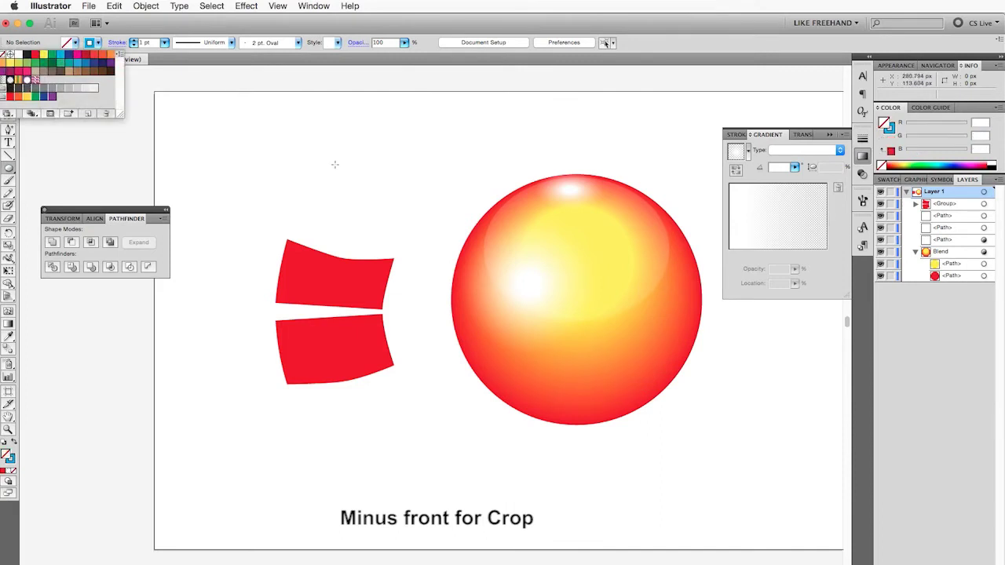
pyautogui.moveTo(391, 246); pyautogui.dragTo(581, 497)
pyautogui.press('super+z')
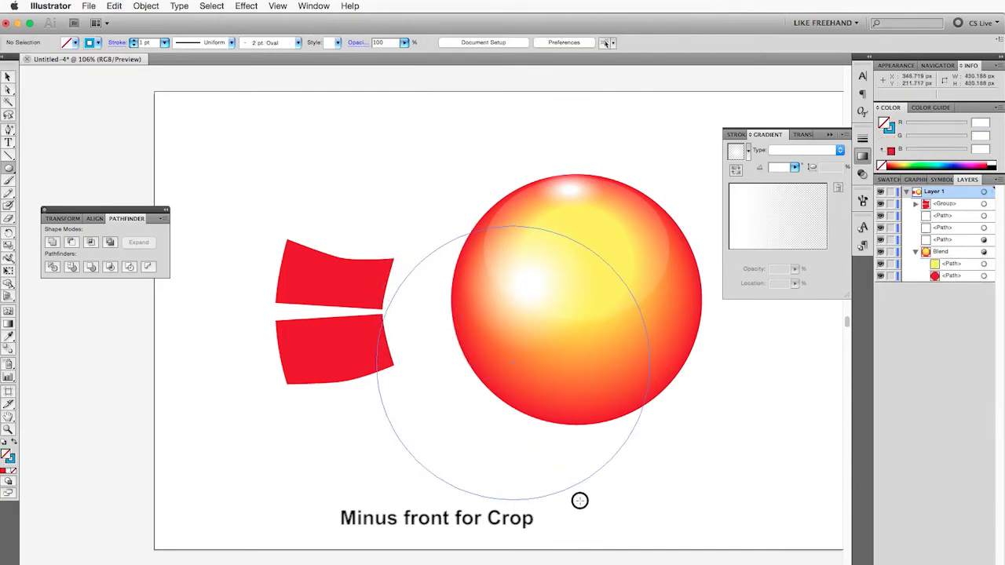
pyautogui.press('v')
pyautogui.moveTo(376, 410); pyautogui.dragTo(326, 373)
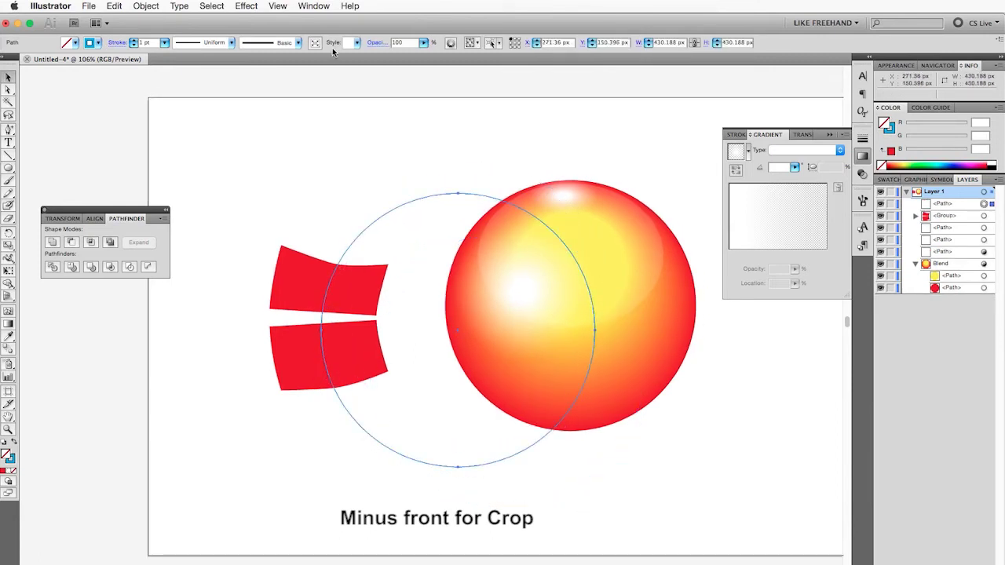
pyautogui.click(134, 40)
pyautogui.click(134, 41)
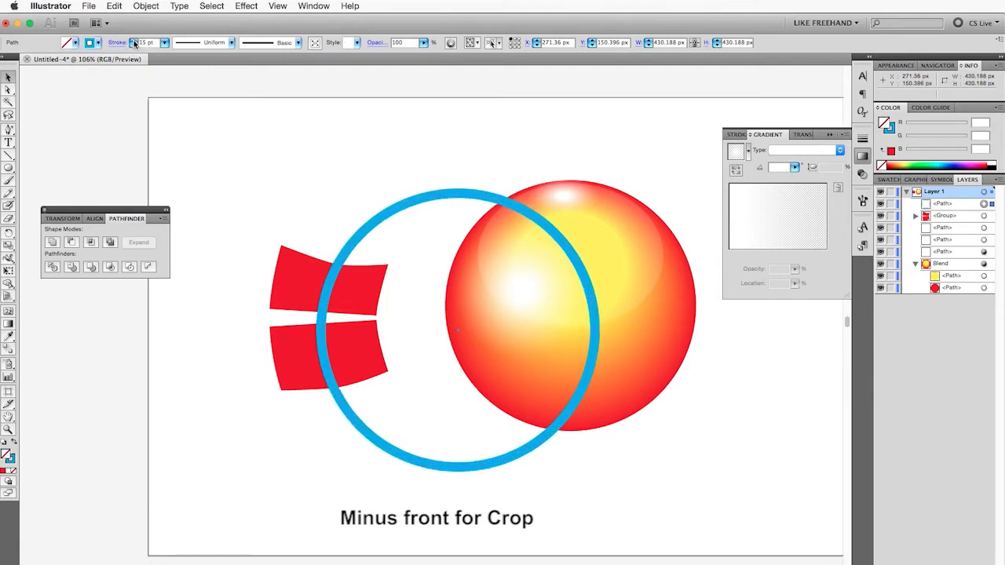
# Expand the circle's thick outline into a filled ring with Object > Expand.
pyautogui.moveTo(237, 279); pyautogui.dragTo(399, 367)
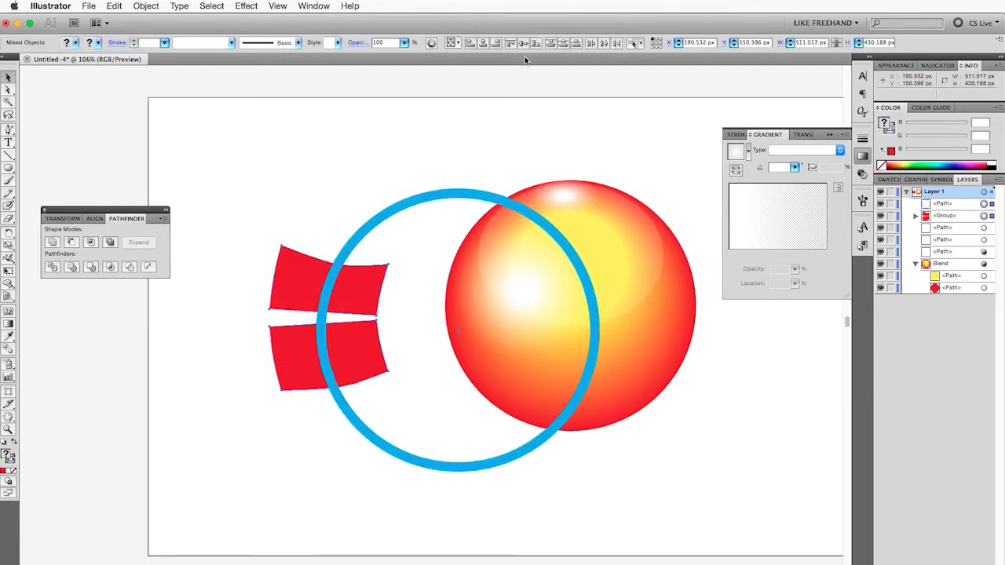
pyautogui.hscroll(-5, 247, 385)
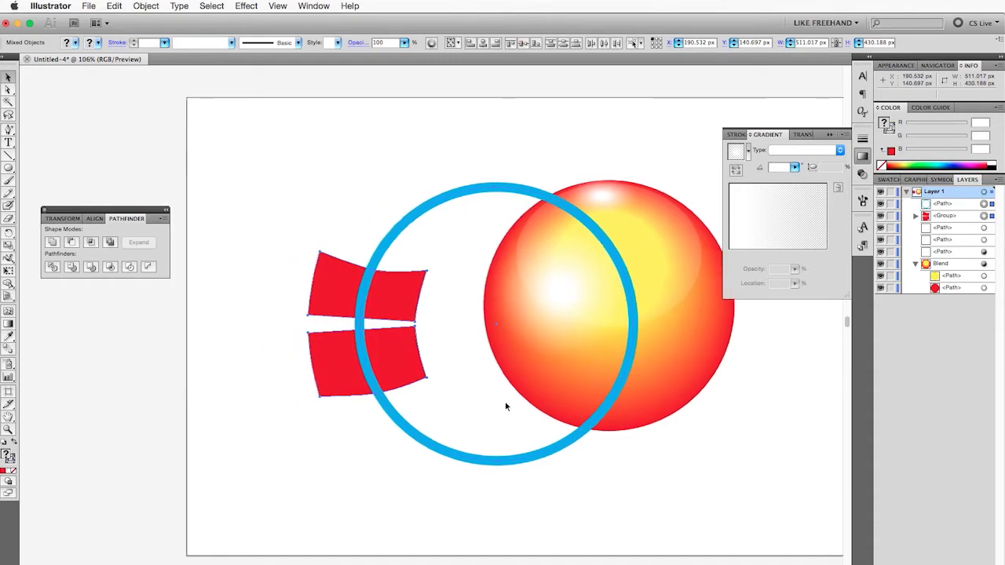
pyautogui.click(505, 401)
pyautogui.click(405, 433)
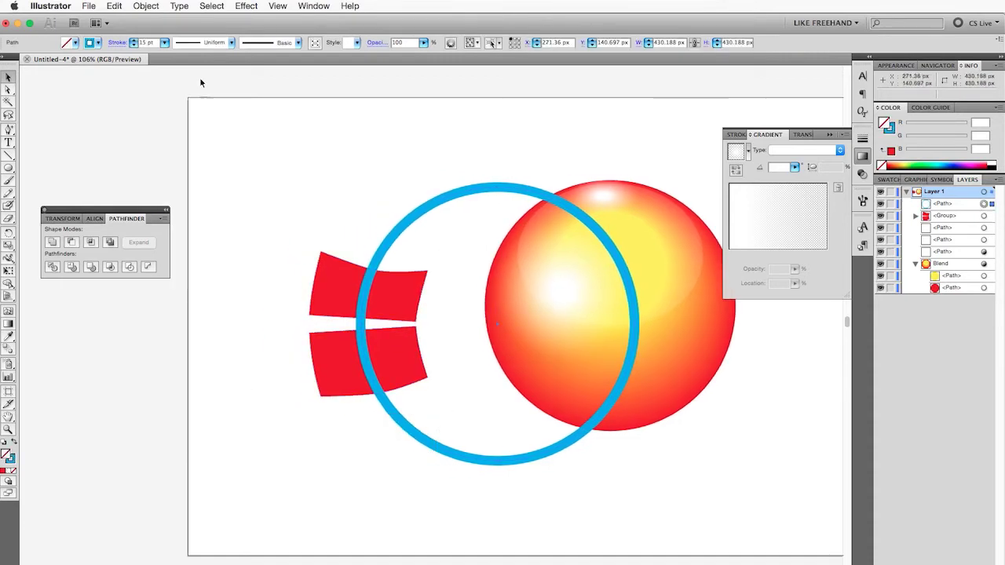
pyautogui.click(114, 6)
pyautogui.click(154, 126)
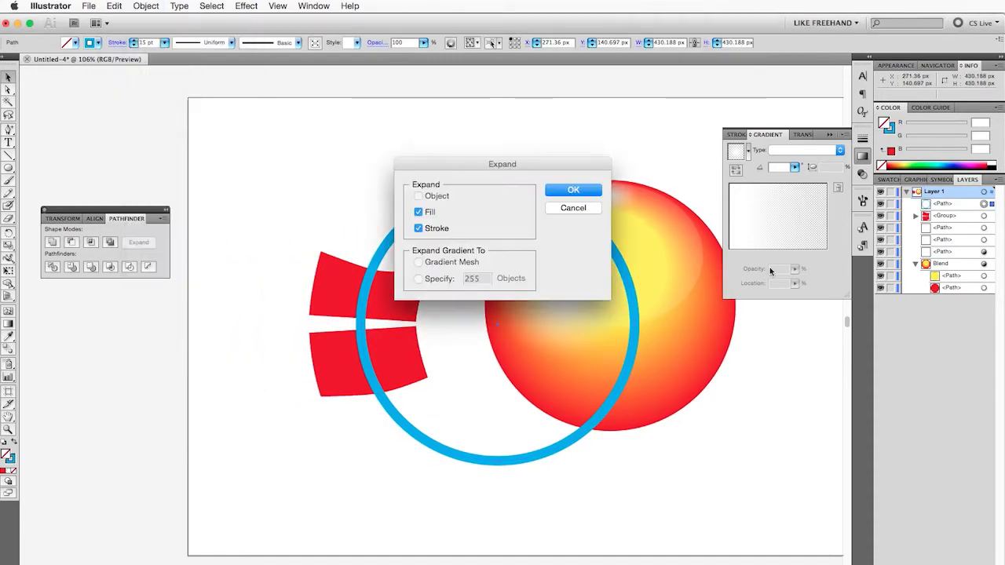
pyautogui.click(580, 191)
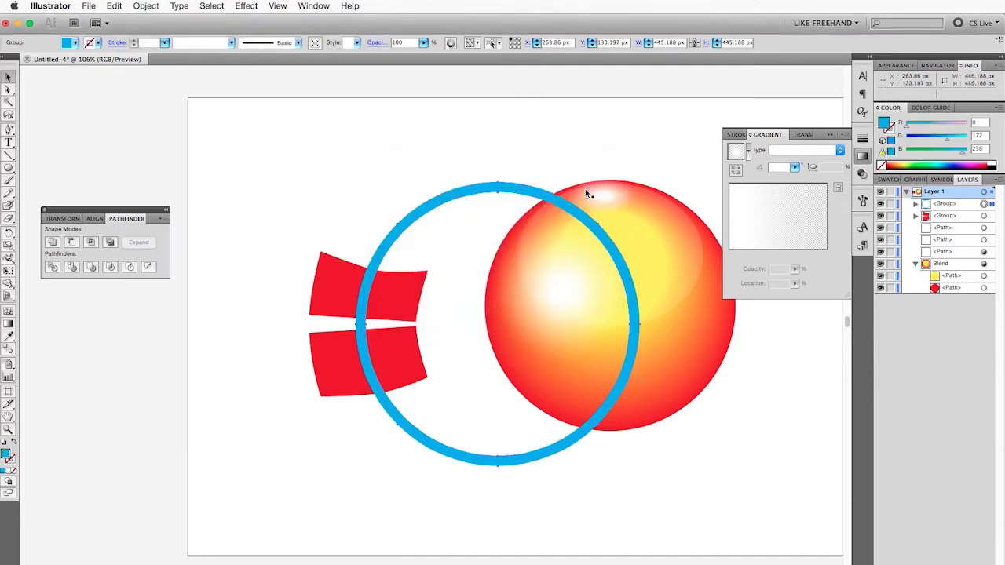
# Ungroup the red pieces, subtract the ring with Minus Front, and group the four panes.
pyautogui.rightClick(395, 288)
pyautogui.click(427, 399)
pyautogui.keyDown('shift'); pyautogui.click(378, 266); pyautogui.keyUp('shift')
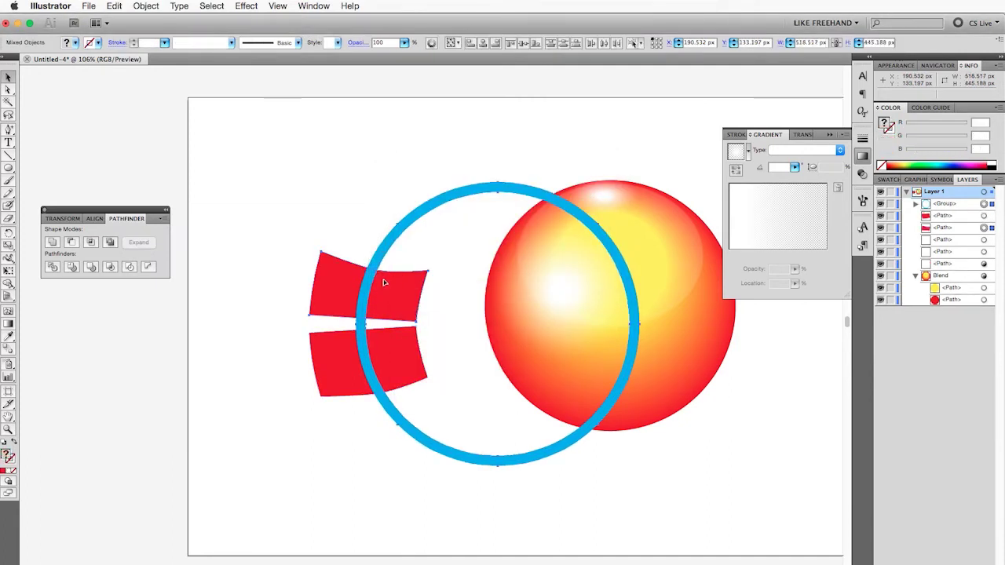
pyautogui.click(71, 242)
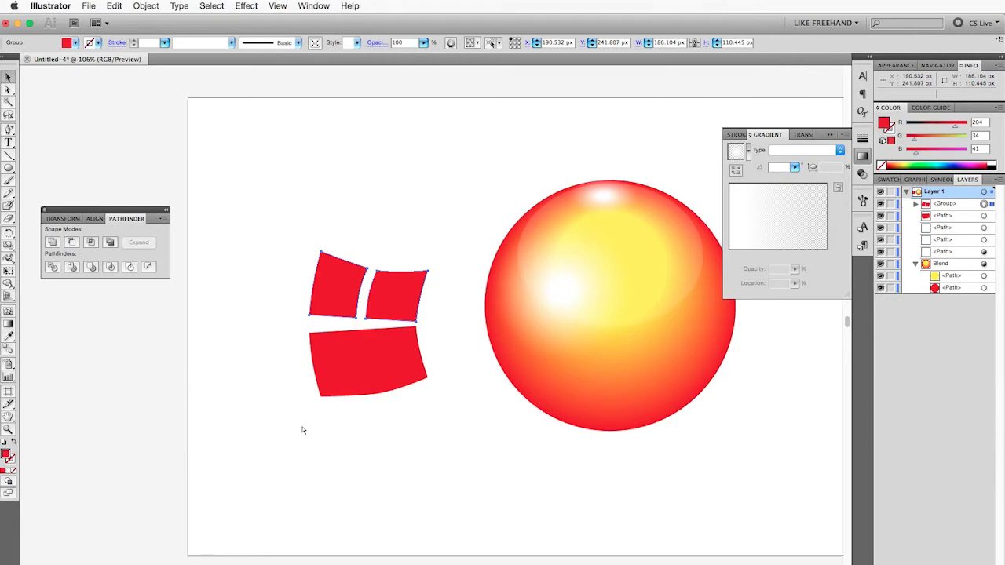
pyautogui.hotkey('ctrl', 'z')
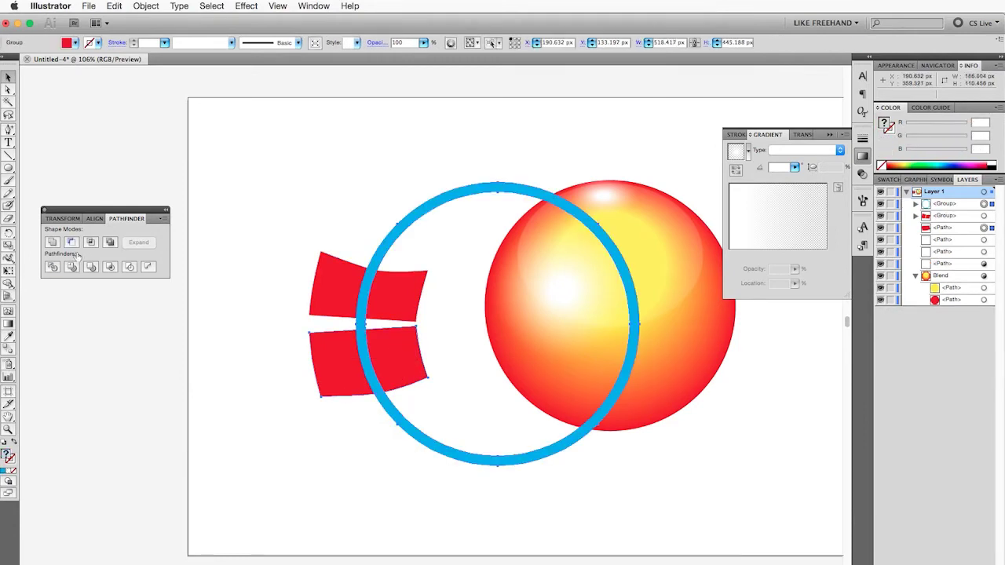
pyautogui.click(70, 243)
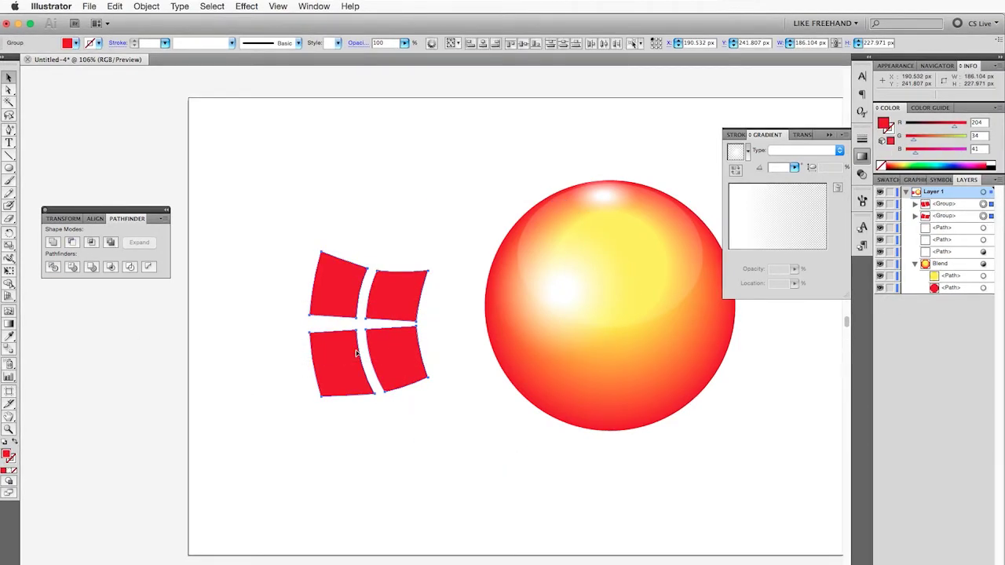
pyautogui.rightClick(395, 343)
pyautogui.click(419, 407)
pyautogui.rightClick(395, 344)
pyautogui.click(417, 400)
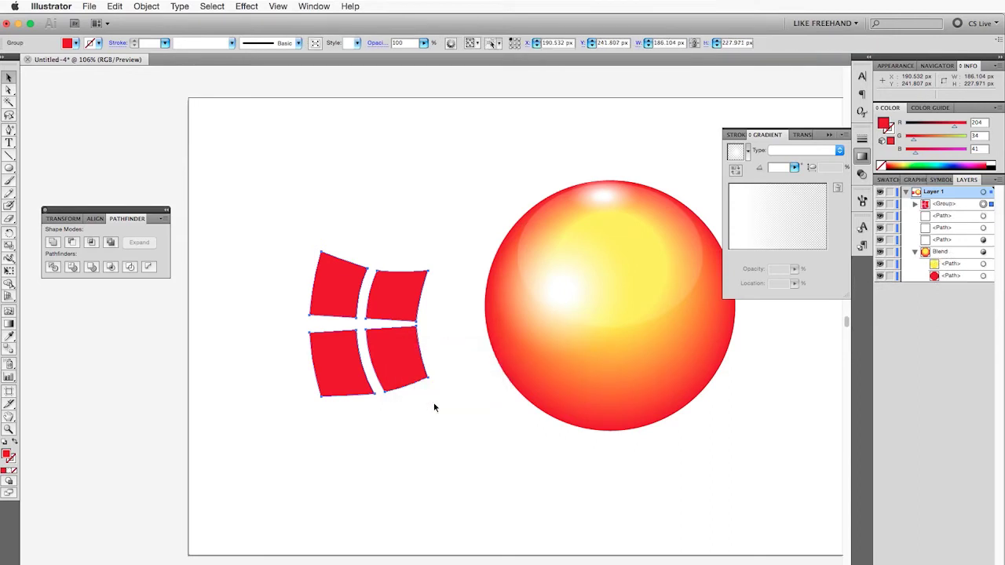
# Rotate the pane group about -24 degrees and move it onto the sphere's upper left.
pyautogui.press('e')
pyautogui.moveTo(441, 244); pyautogui.dragTo(453, 281)
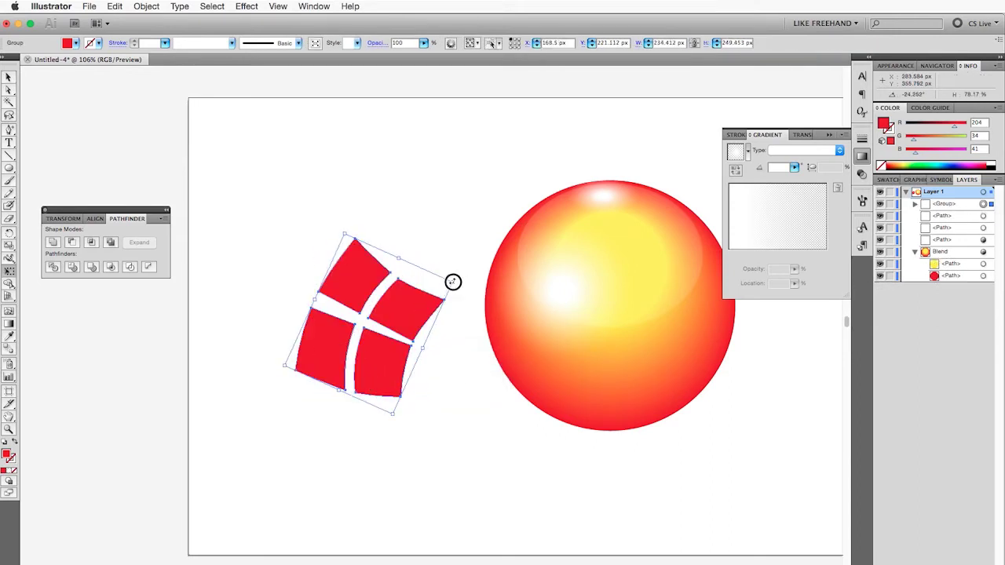
pyautogui.moveTo(385, 310); pyautogui.dragTo(558, 272)
# Fill the panes white and lower their opacity to about 86%.
pyautogui.click(73, 42)
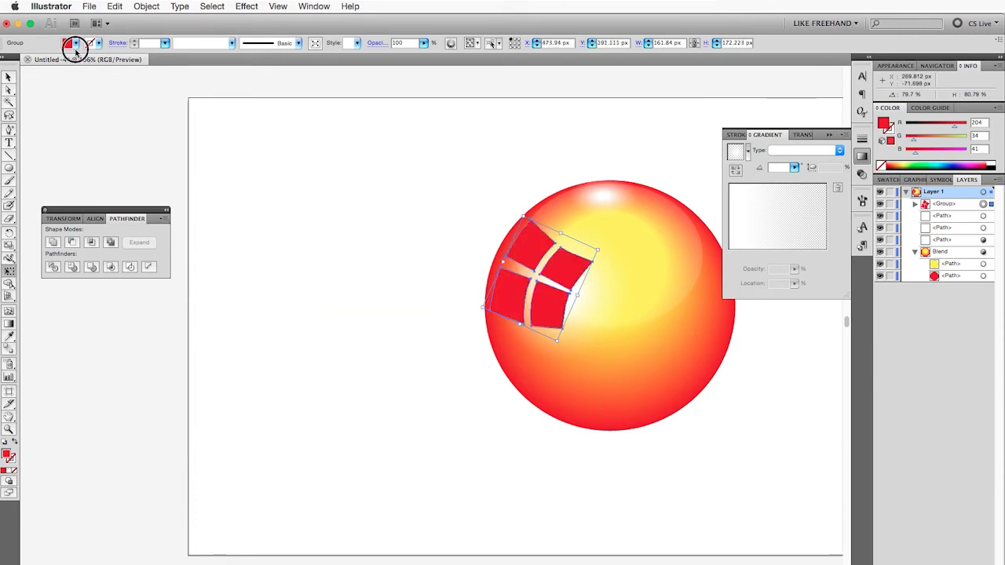
pyautogui.click(20, 61)
pyautogui.click(340, 289)
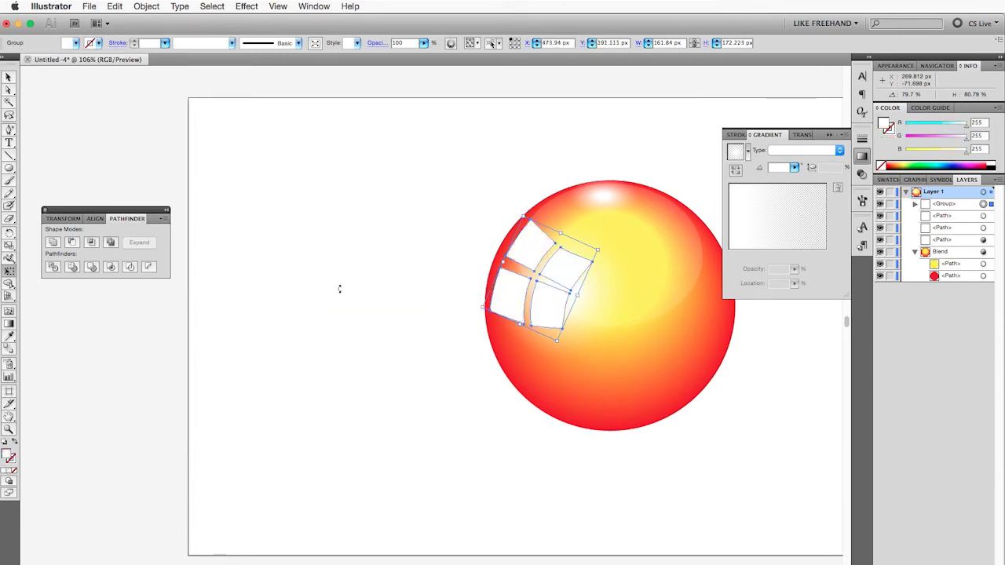
pyautogui.click(359, 384)
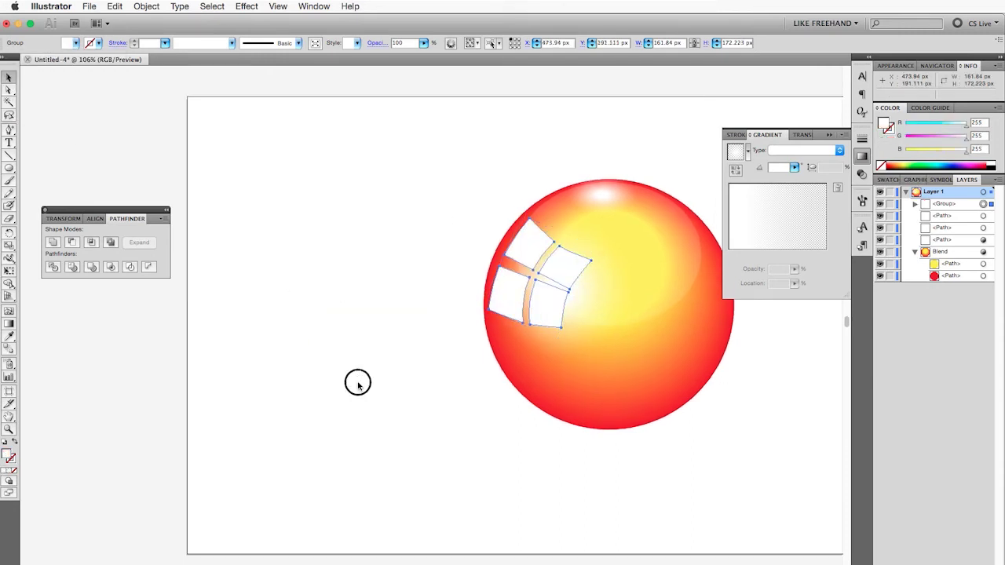
pyautogui.click(546, 317)
pyautogui.moveTo(424, 44); pyautogui.dragTo(384, 56)
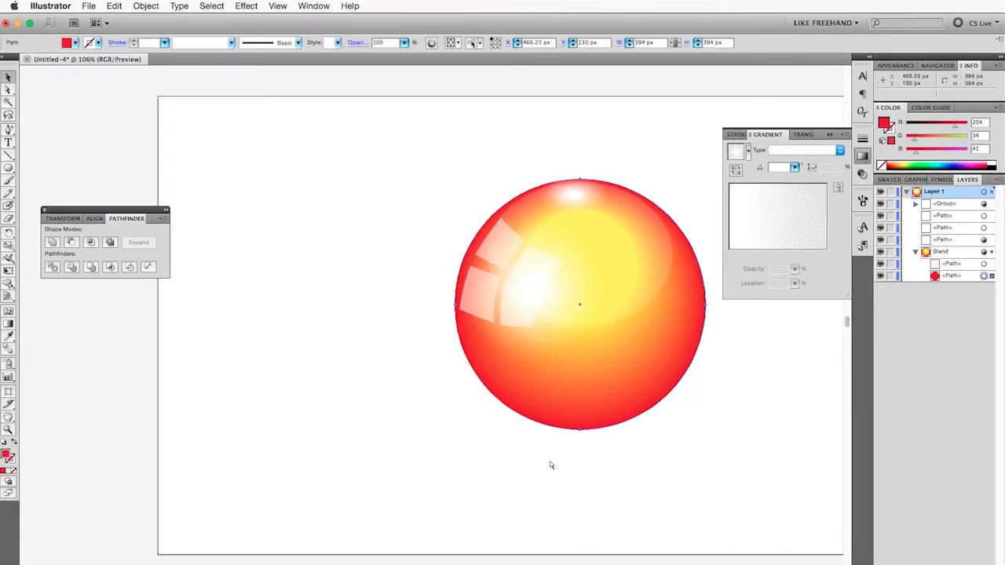
# Paste a copy of the sphere's red base circle in front and fill it darker crimson.
pyautogui.press('super+c')
pyautogui.press('super+f')
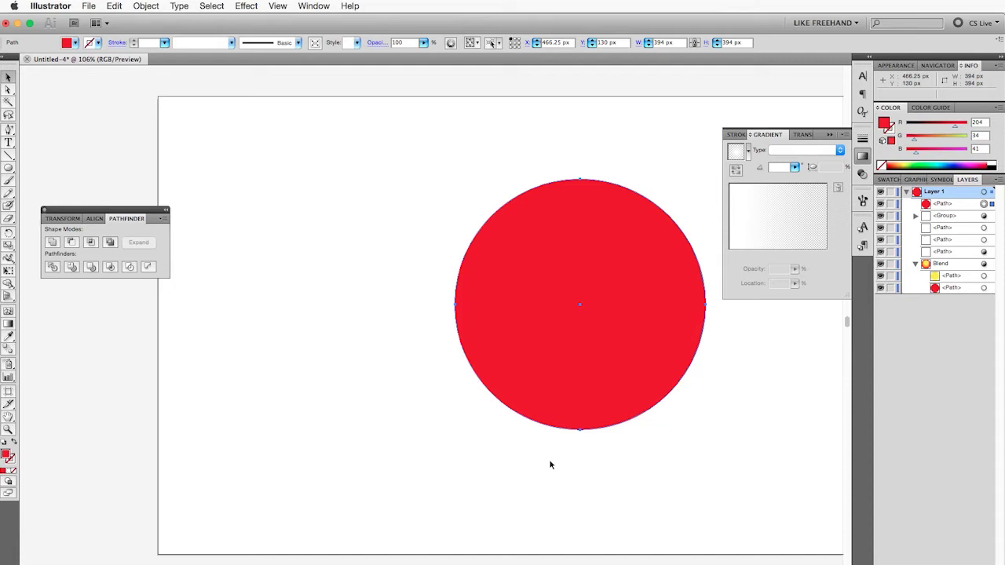
pyautogui.click(68, 43)
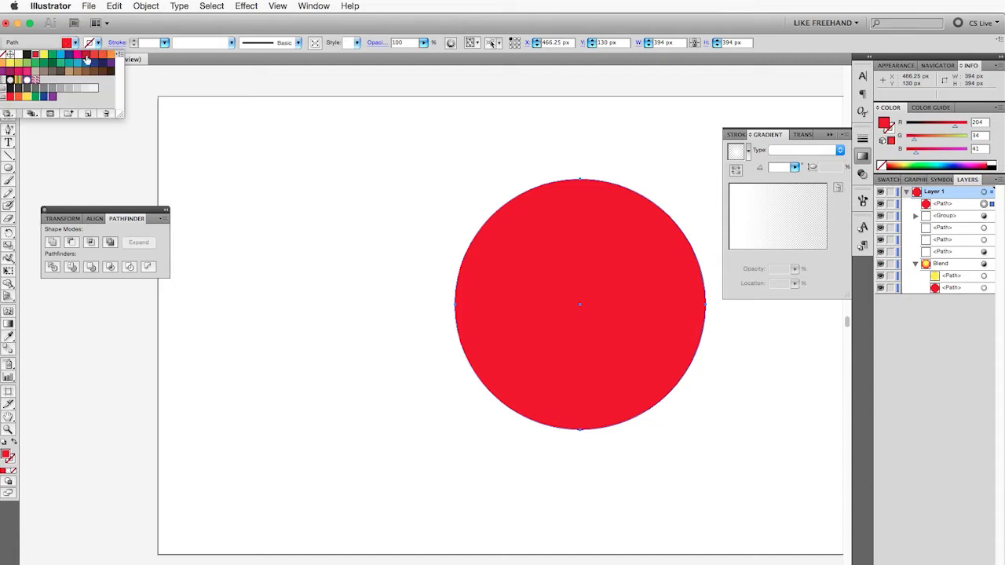
pyautogui.click(86, 55)
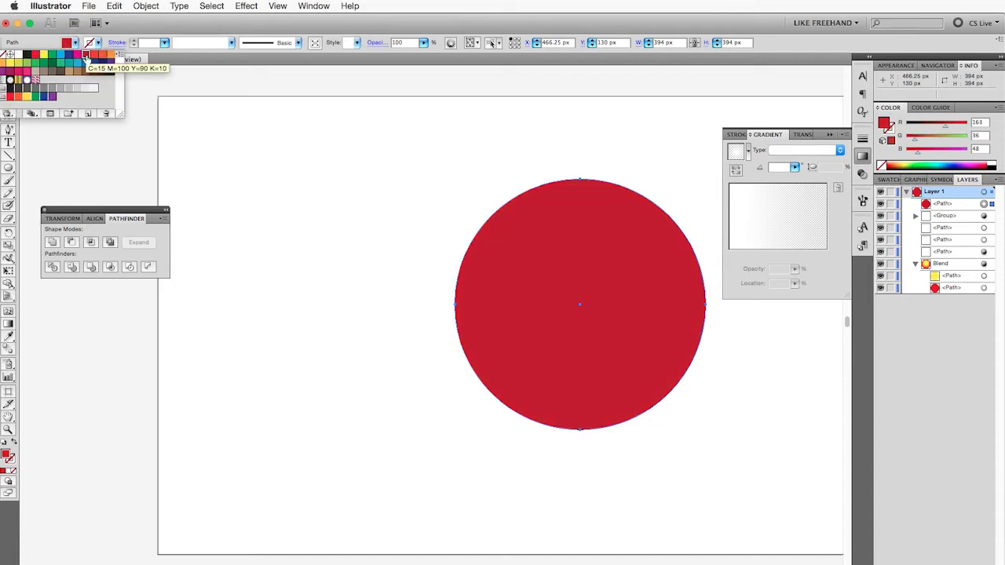
pyautogui.click(354, 268)
# Paste another circle copy in front, nudge it up, and fill it yellow.
pyautogui.click(114, 6)
pyautogui.click(114, 6)
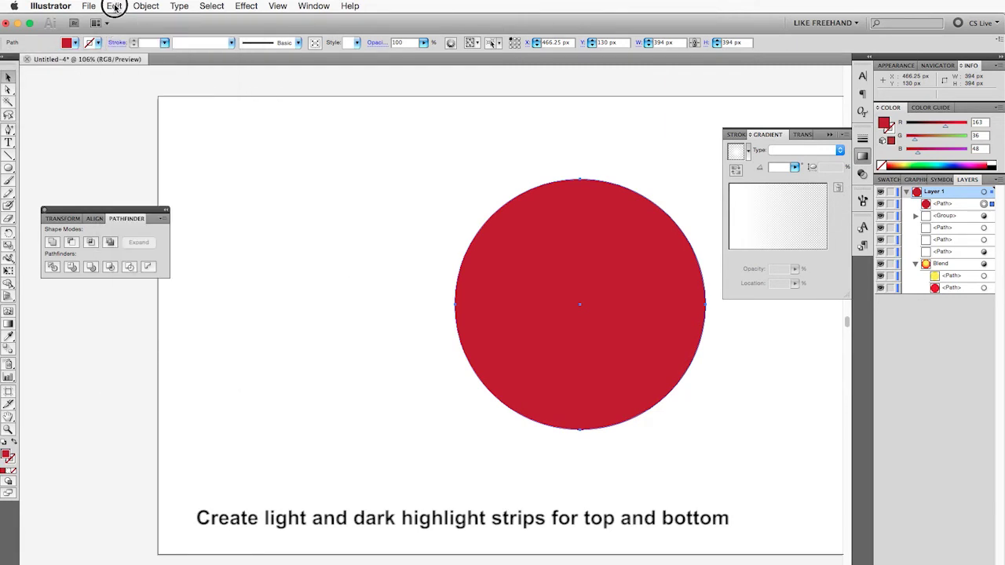
pyautogui.click(130, 96)
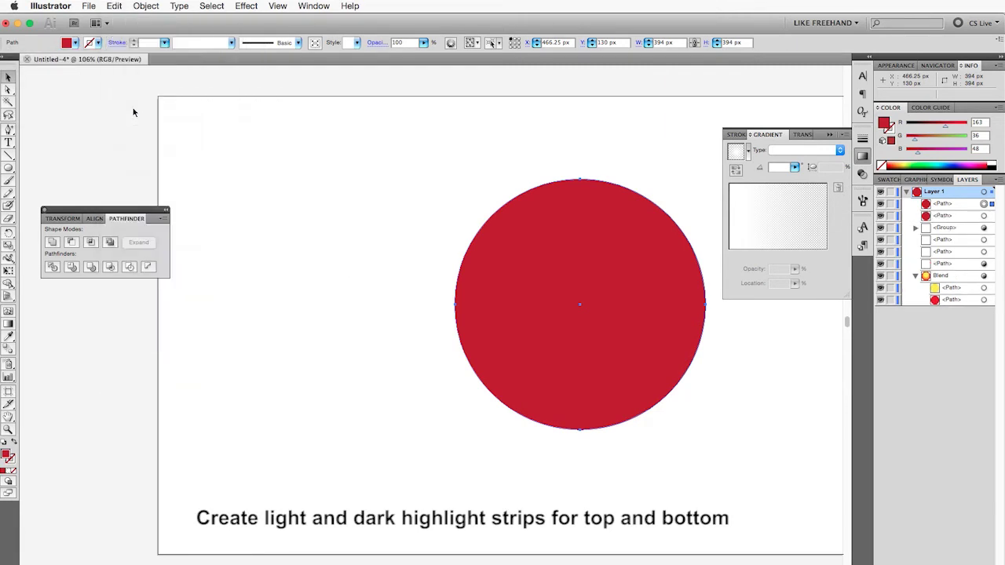
pyautogui.press('Up')
pyautogui.press('Up')
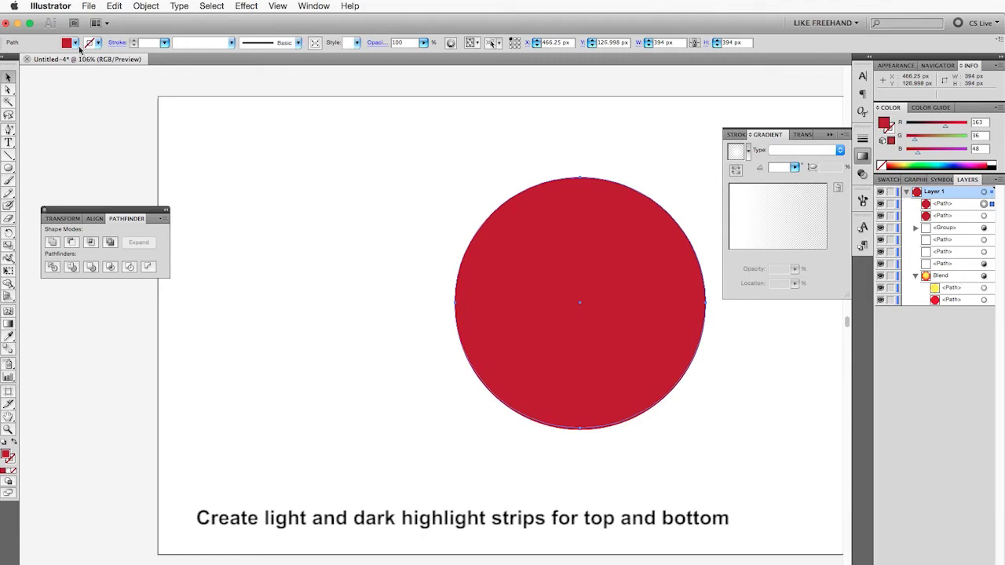
pyautogui.click(76, 44)
pyautogui.click(43, 55)
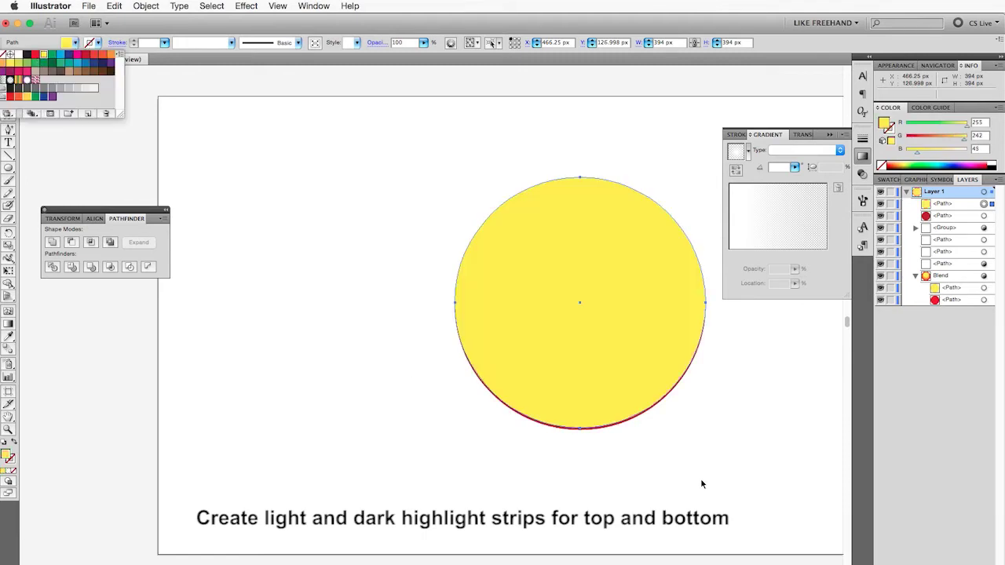
# Nudge the yellow circle up another pixel and Minus Front it from the crimson circle.
pyautogui.keyDown('shift'); pyautogui.click(991, 216); pyautogui.keyUp('shift')
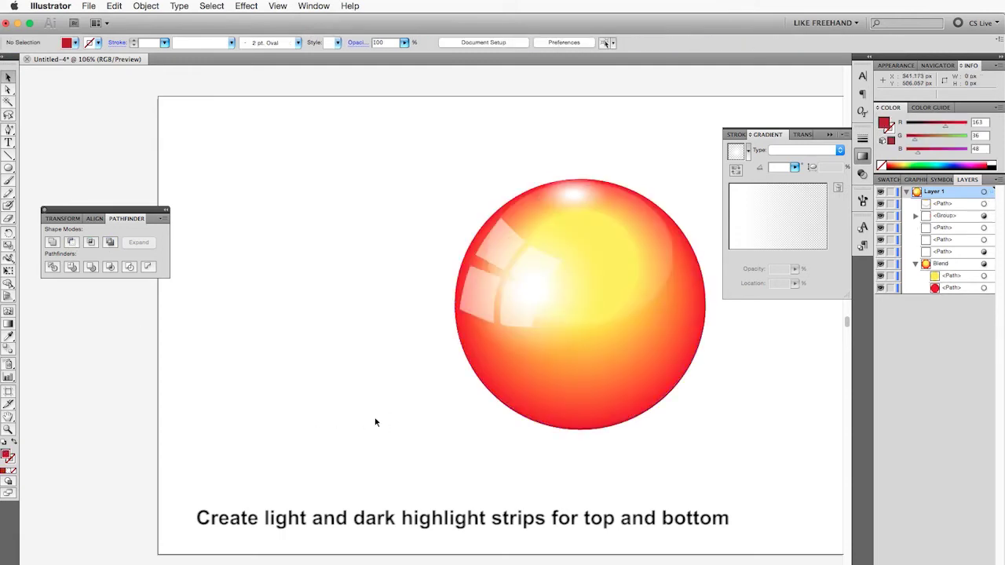
pyautogui.press('z')
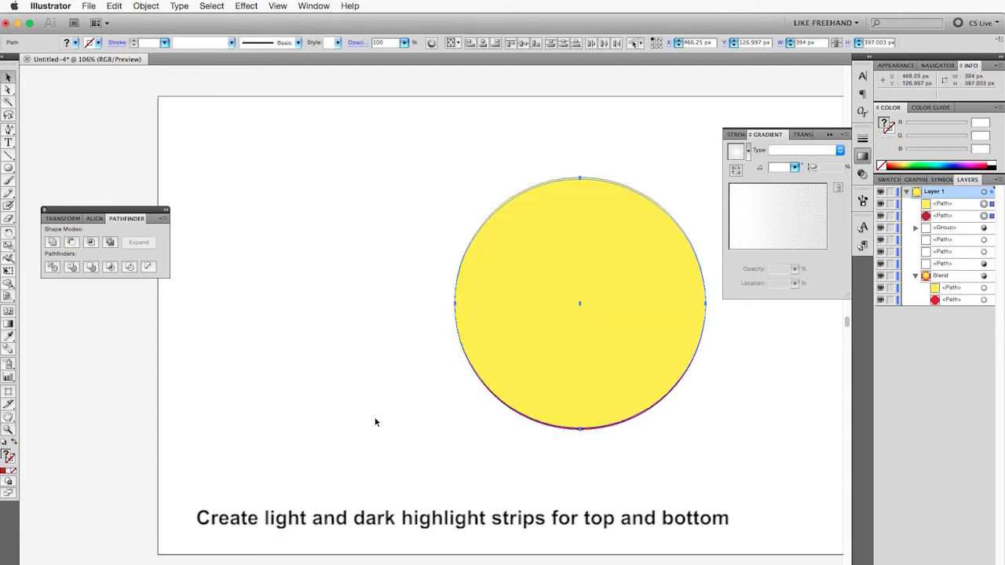
pyautogui.press('Up')
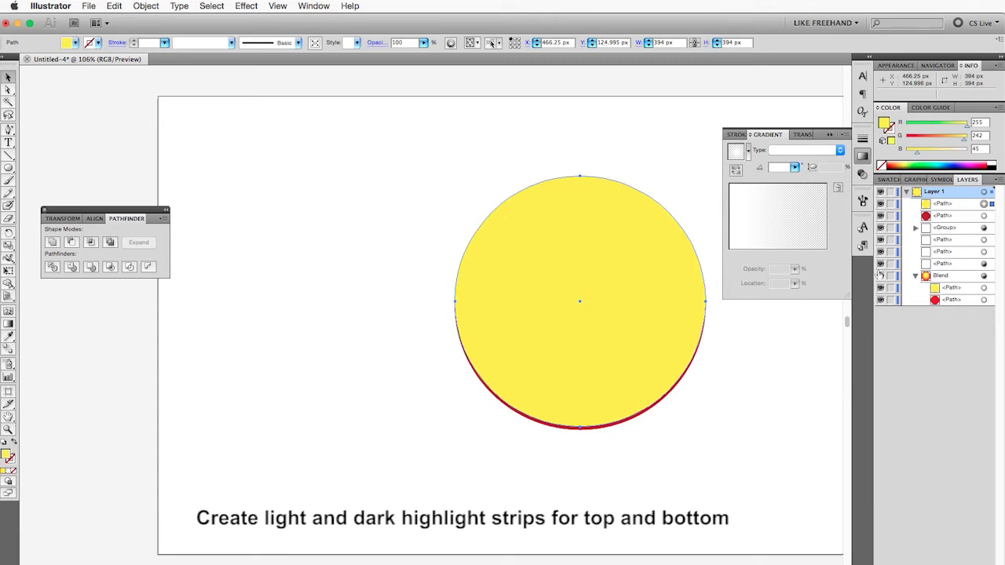
pyautogui.keyDown('shift'); pyautogui.click(983, 216); pyautogui.keyUp('shift')
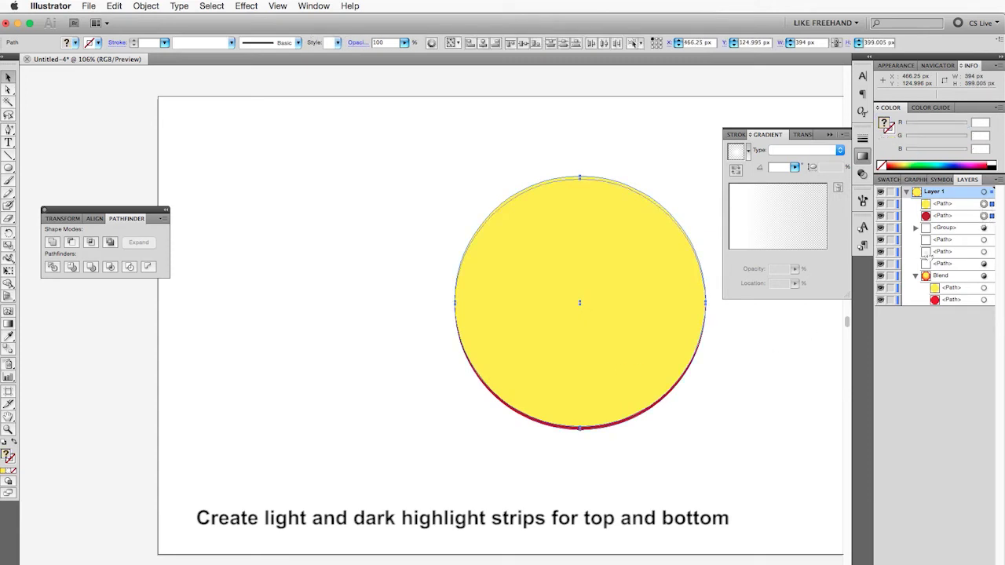
pyautogui.click(75, 245)
pyautogui.click(392, 437)
# Paste a copy of the bottom crescent strip in place and reflect it horizontally.
pyautogui.click(983, 203)
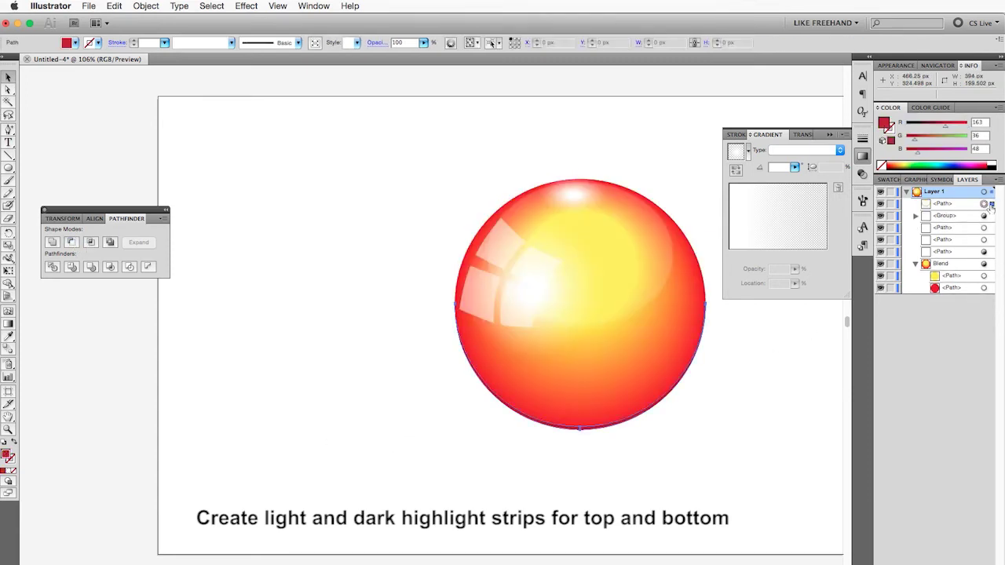
pyautogui.click(114, 5)
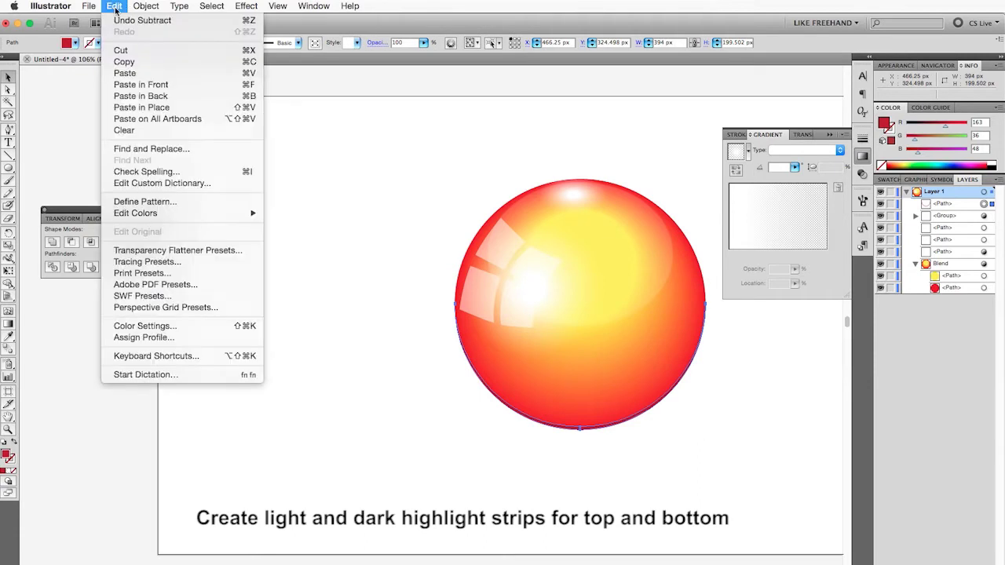
pyautogui.click(124, 61)
pyautogui.click(114, 5)
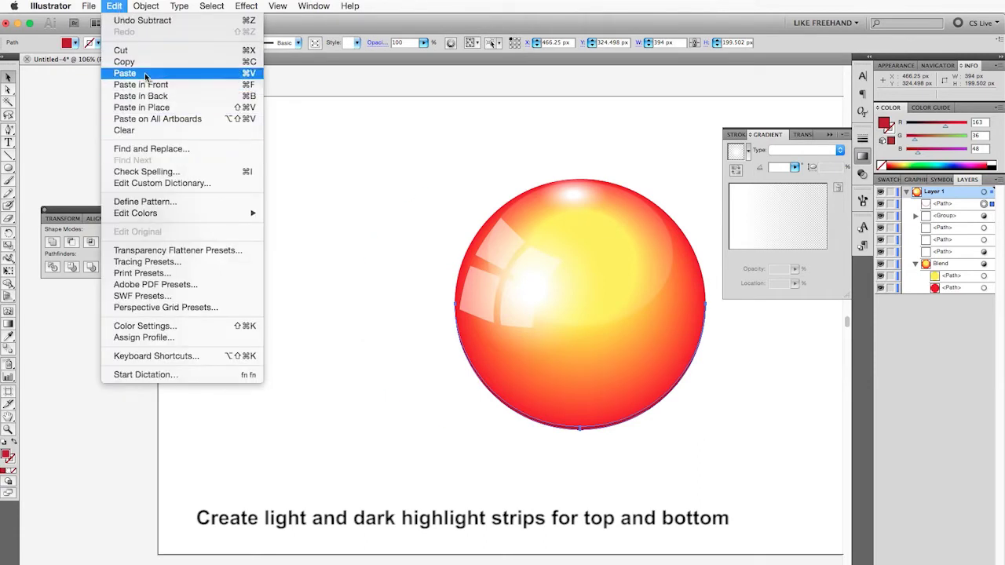
pyautogui.click(141, 107)
pyautogui.rightClick(613, 347)
pyautogui.moveTo(645, 497)
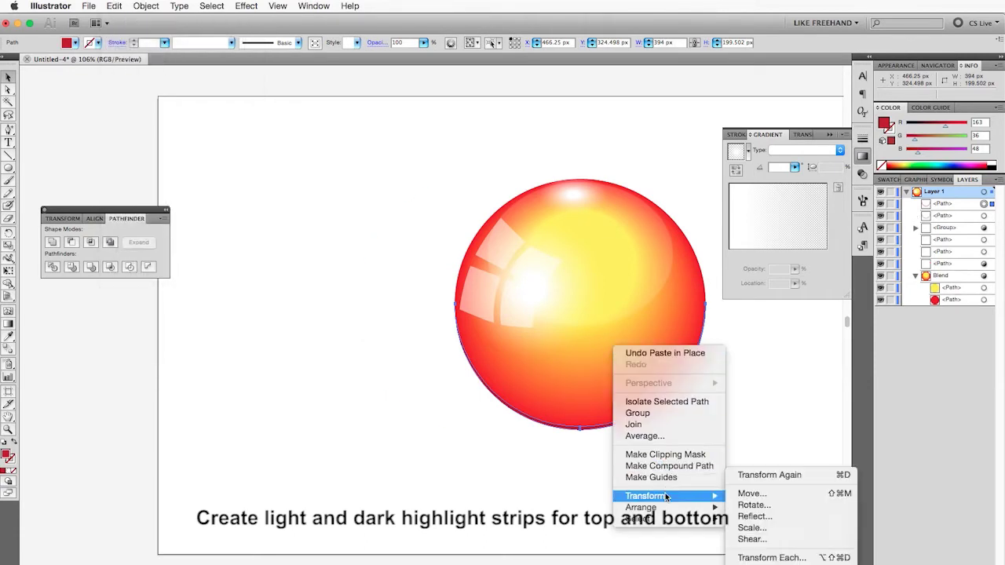
pyautogui.click(742, 537)
pyautogui.click(471, 203)
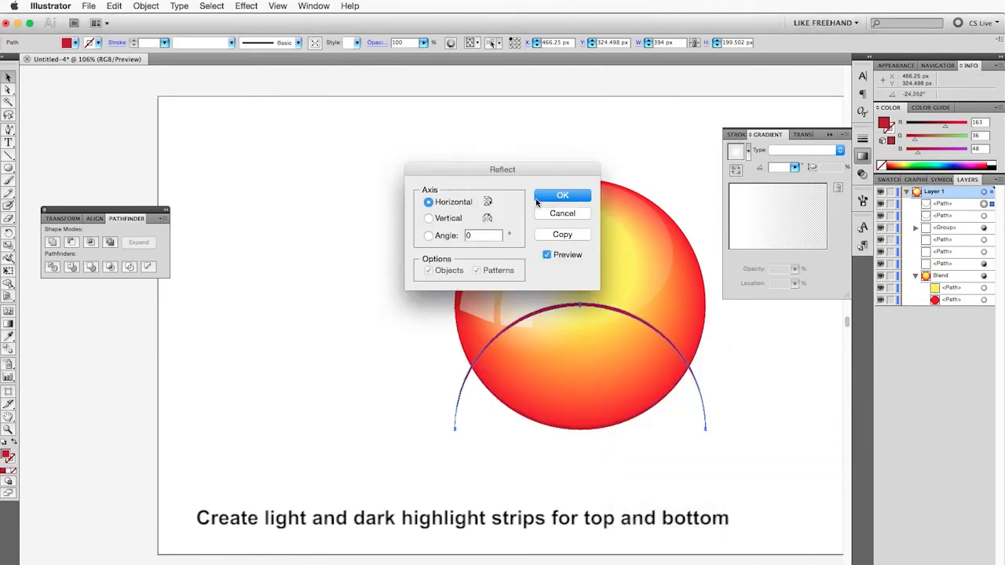
pyautogui.click(547, 197)
# Move the flipped strip up onto the sphere's top edge and check it zoomed in.
pyautogui.hotkey('shift', 'Up')
pyautogui.hotkey('shift', 'Up')
pyautogui.hotkey('shift', 'Up')
pyautogui.hotkey('shift', 'Up')
pyautogui.hotkey('shift', 'Up')
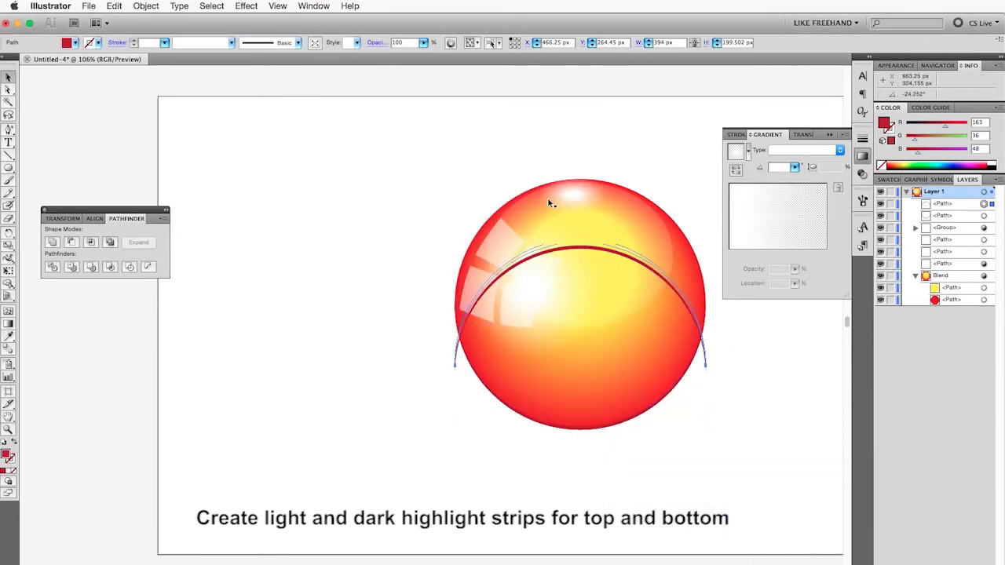
pyautogui.hotkey('shift', 'Up')
pyautogui.hotkey('shift', 'Up')
pyautogui.hotkey('shift', 'Up')
pyautogui.hotkey('shift', 'Up')
pyautogui.hotkey('shift', 'Up')
pyautogui.press('Up')
pyautogui.press('Up')
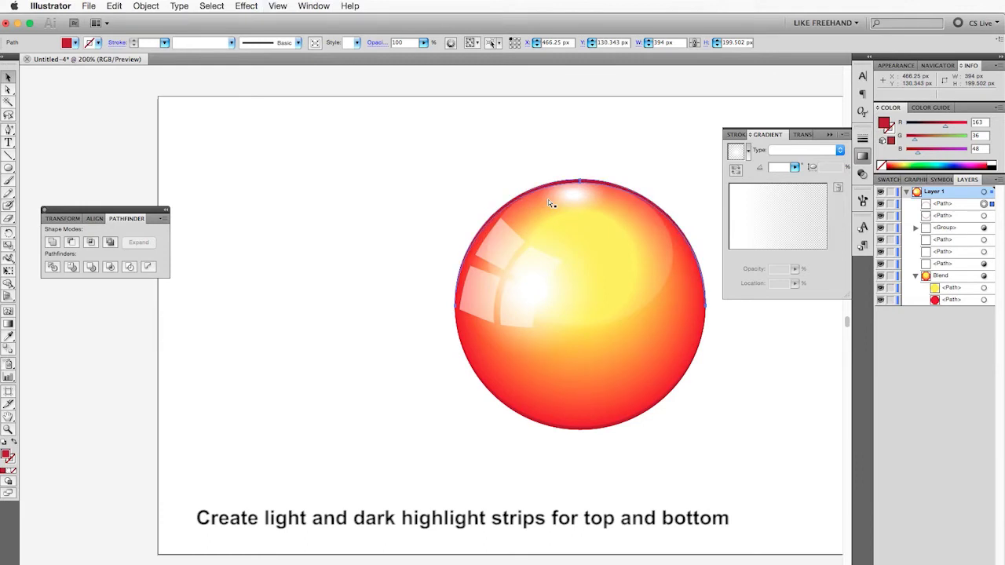
pyautogui.press('super+equal')
pyautogui.press('super+equal')
pyautogui.hscroll(3, 416, 227)
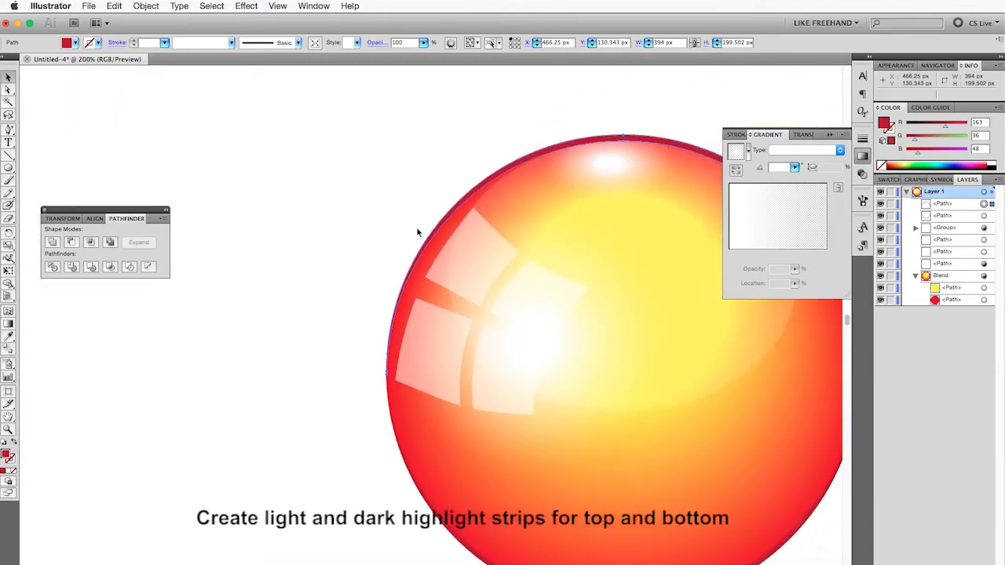
pyautogui.click(399, 223)
pyautogui.press('super+1')
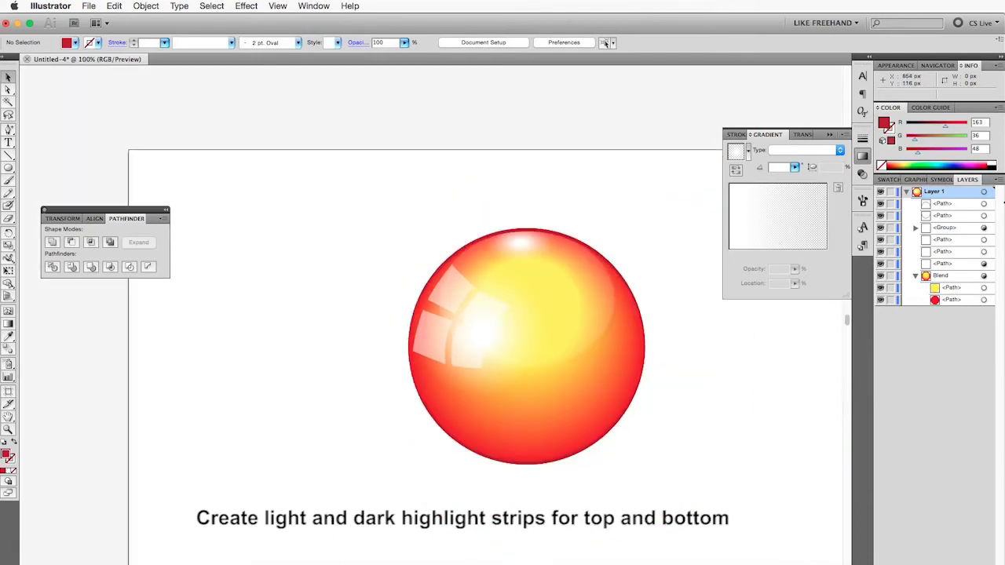
# Fill the top crescent strip orange from the swatches.
pyautogui.click(984, 204)
pyautogui.click(67, 43)
pyautogui.click(43, 57)
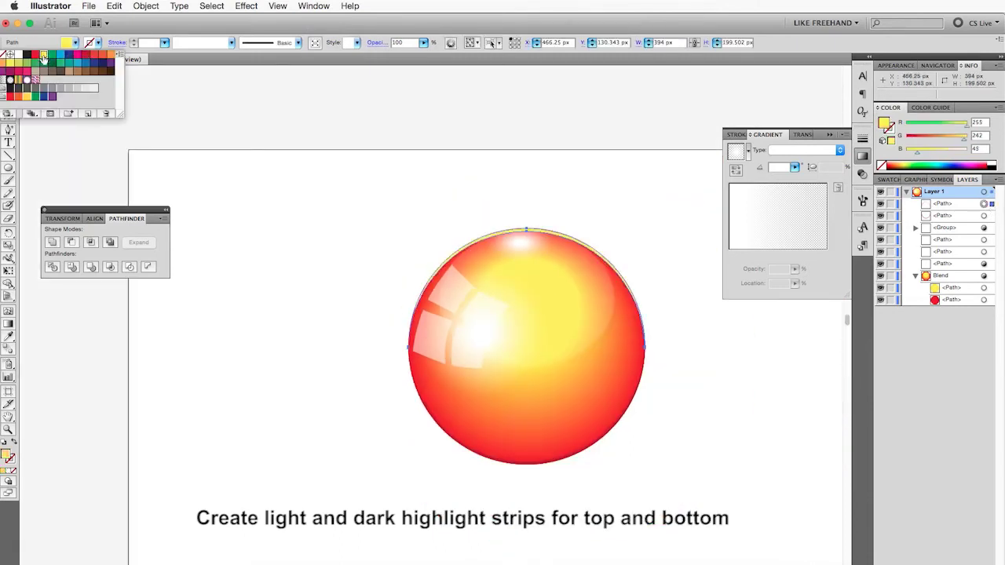
pyautogui.click(101, 57)
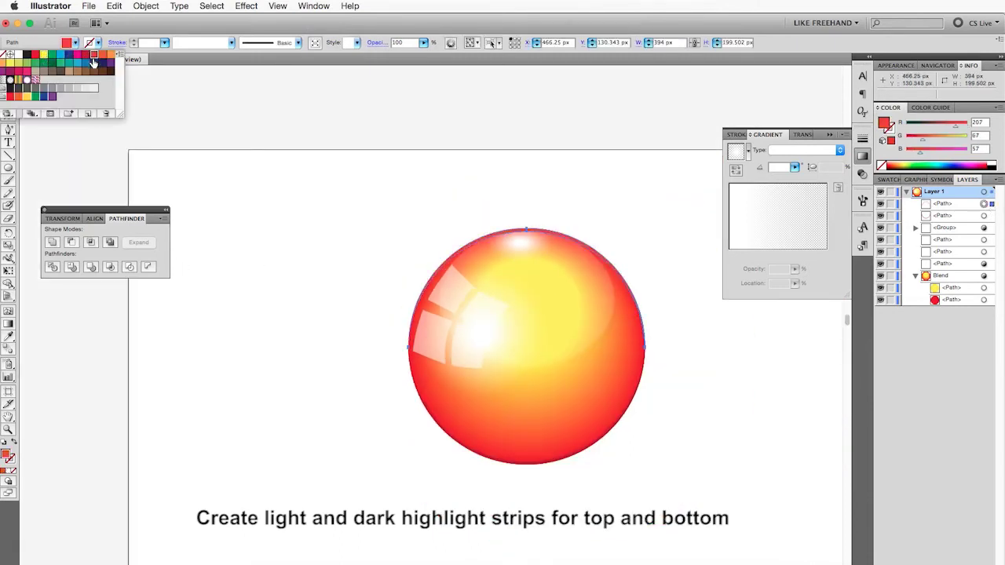
pyautogui.click(111, 54)
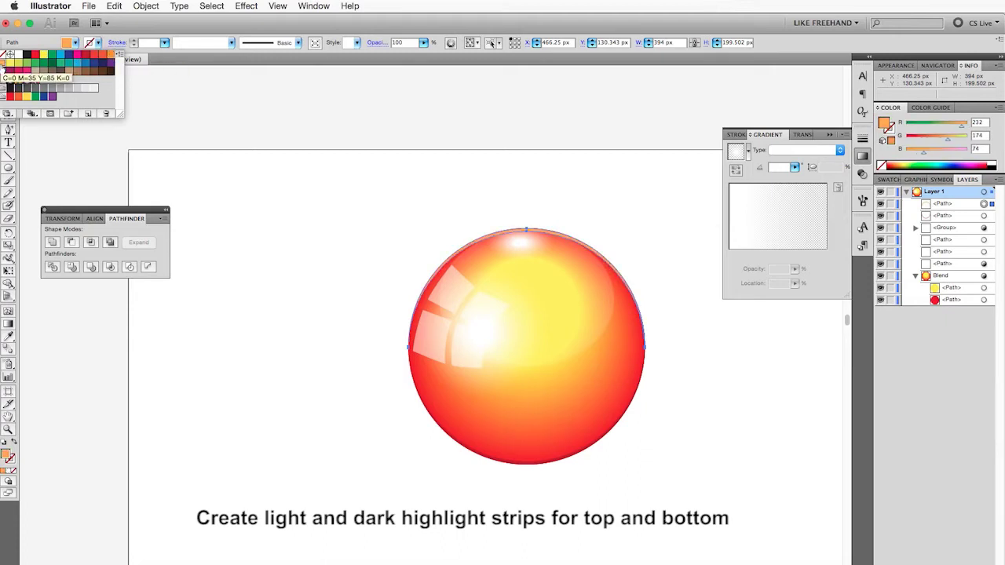
pyautogui.click(350, 361)
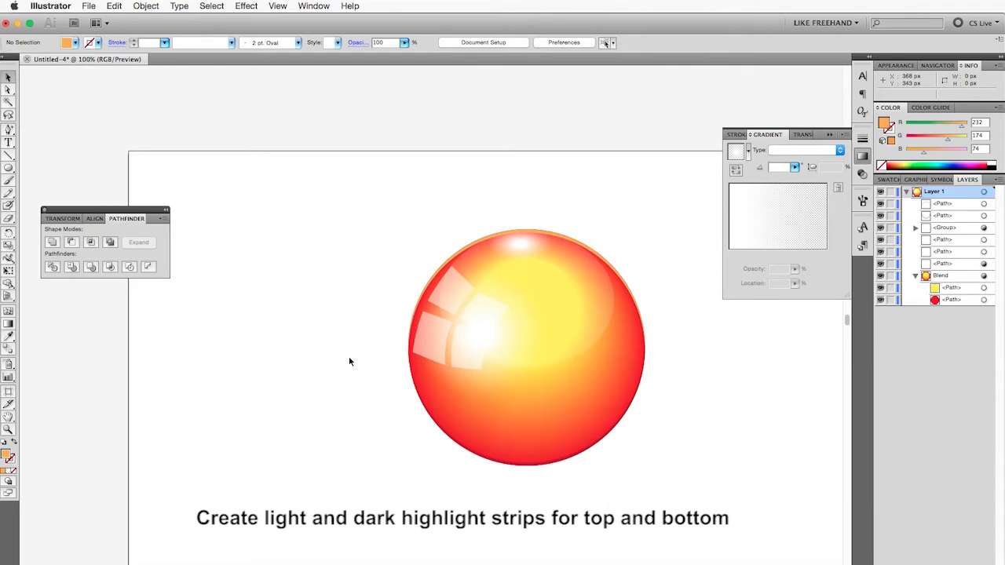
# Draw an orange circle beside the sphere and paste a 279 px copy nudged slightly down.
pyautogui.scroll(-3, 355, 357)
pyautogui.click(8, 168)
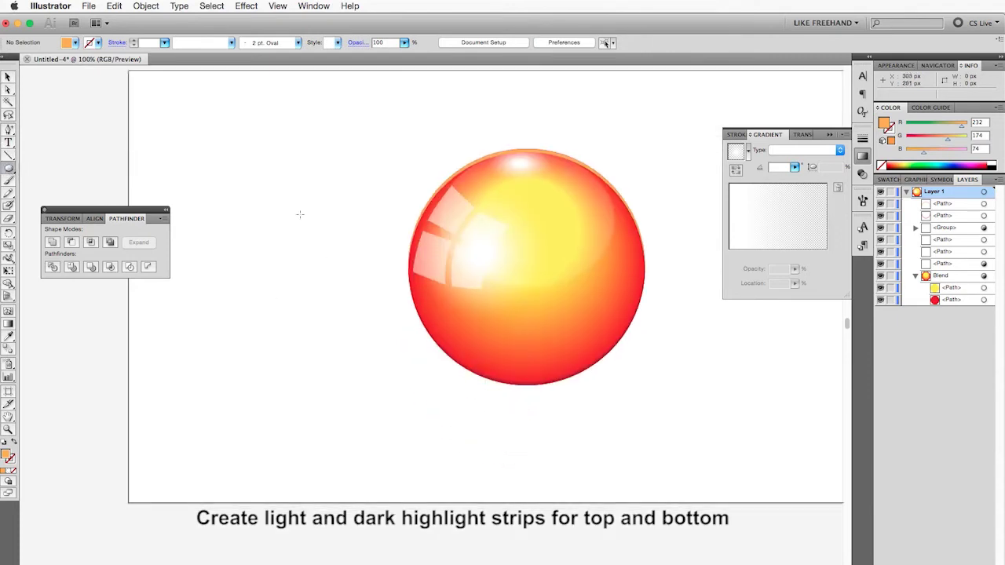
pyautogui.moveTo(274, 189); pyautogui.dragTo(355, 284)
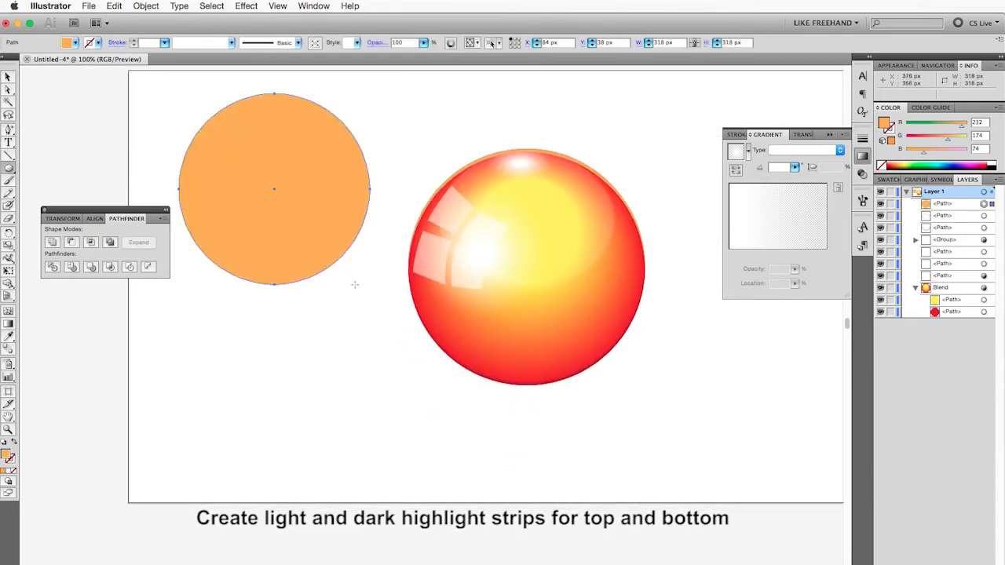
pyautogui.press('v')
pyautogui.moveTo(330, 220); pyautogui.dragTo(348, 341)
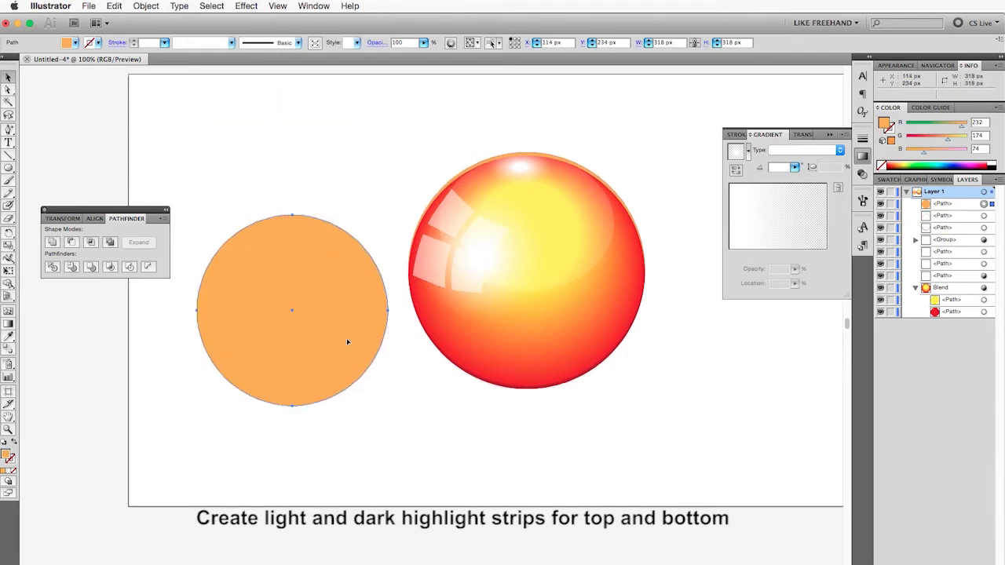
pyautogui.hotkey('ctrl', 'c')
pyautogui.hotkey('ctrl', 'f')
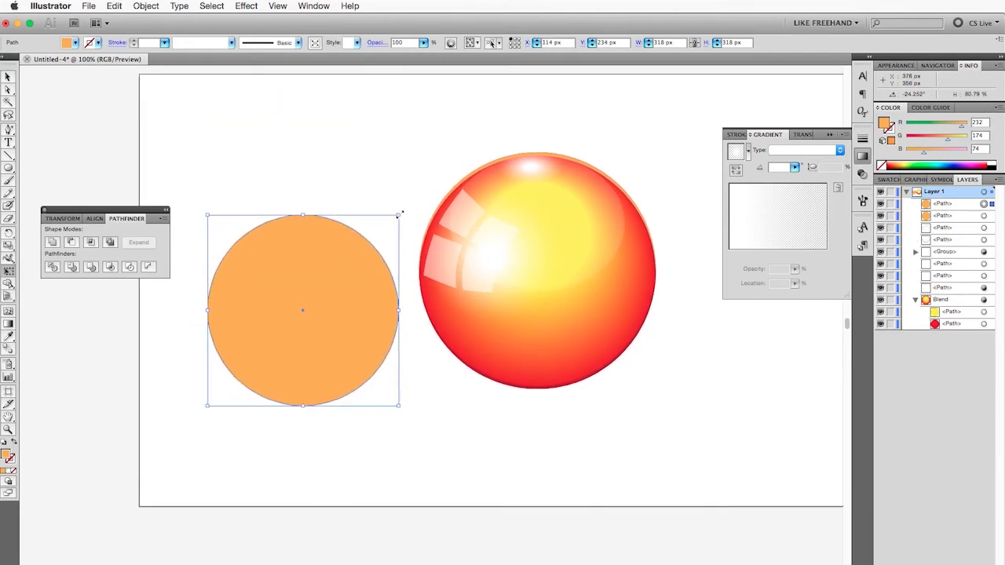
pyautogui.moveTo(400, 213); pyautogui.dragTo(383, 225)
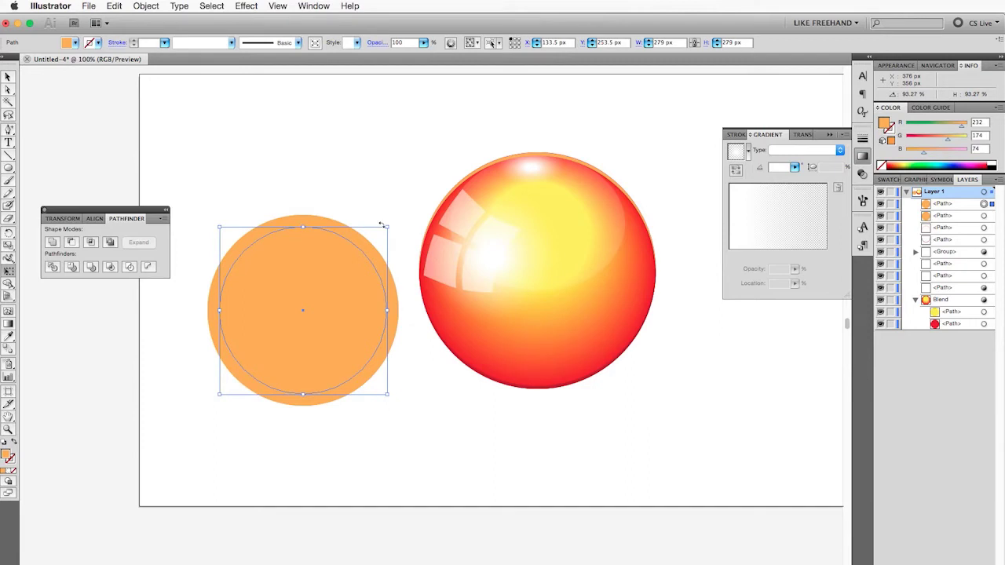
pyautogui.press('Down')
pyautogui.press('Down')
pyautogui.press('Down')
pyautogui.press('Down')
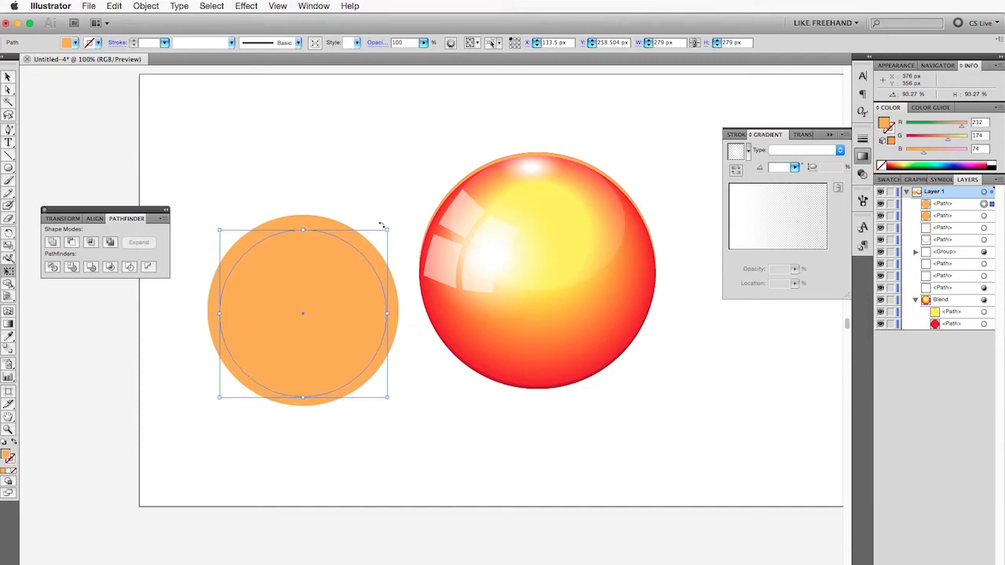
pyautogui.press('Down')
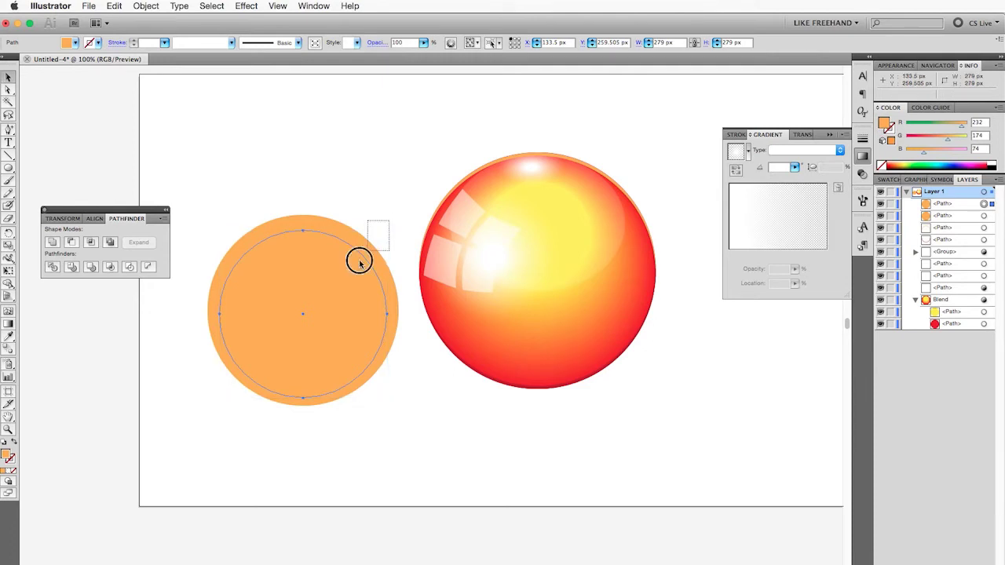
# Minus Front the inner circle to form a ring, then subtract an ellipse over its upper half.
pyautogui.moveTo(387, 224); pyautogui.dragTo(359, 261)
pyautogui.click(72, 242)
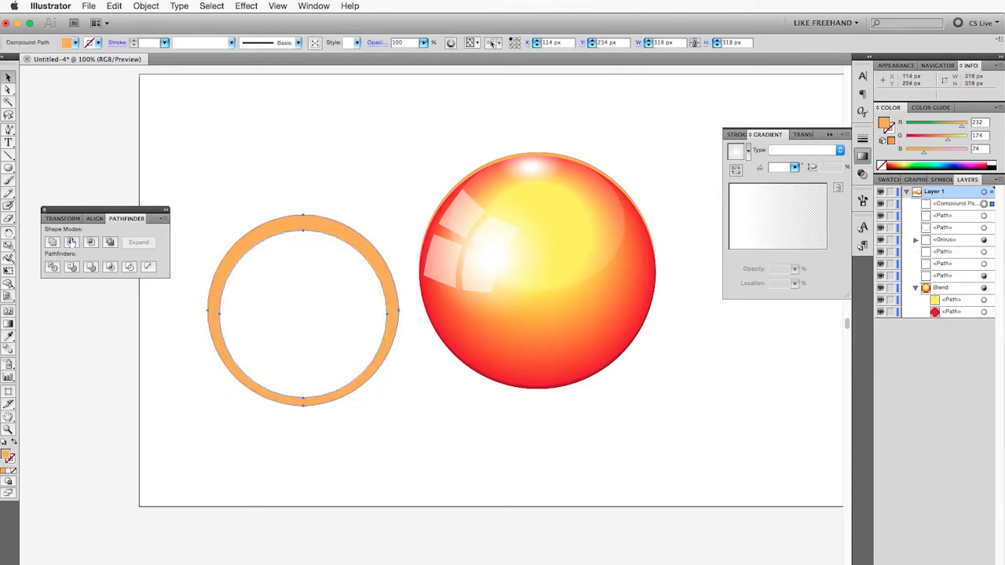
pyautogui.click(382, 421)
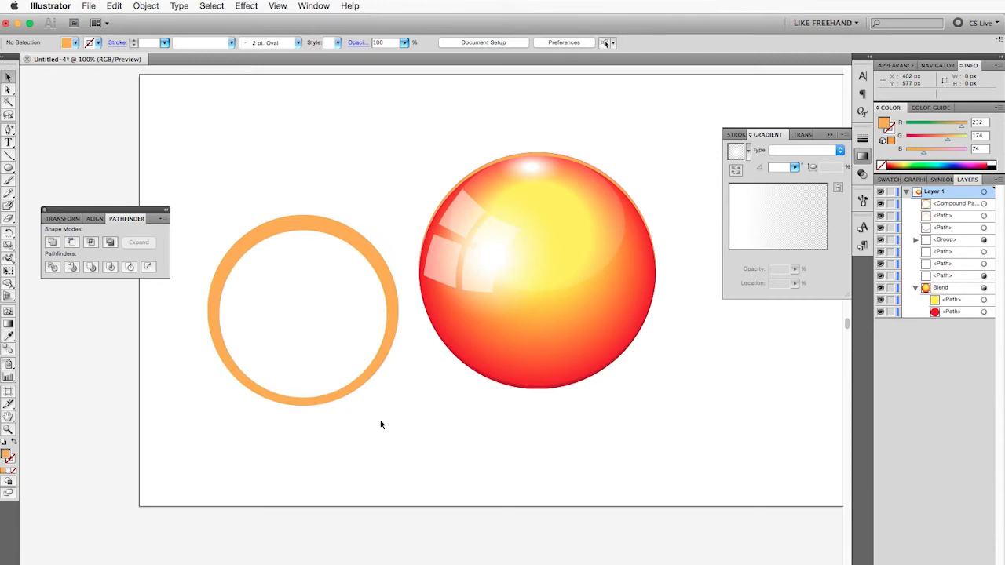
pyautogui.click(9, 168)
pyautogui.moveTo(190, 180)
pyautogui.mouseDown()
pyautogui.moveTo(423, 335)
pyautogui.moveTo(416, 341)
pyautogui.moveTo(374, 287)
pyautogui.mouseUp()
pyautogui.press('v')
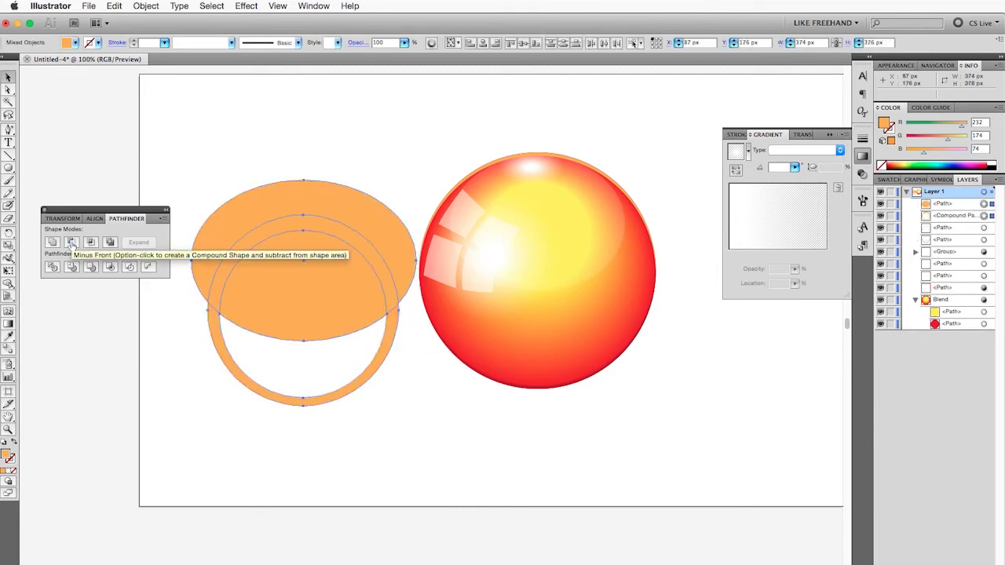
pyautogui.click(72, 244)
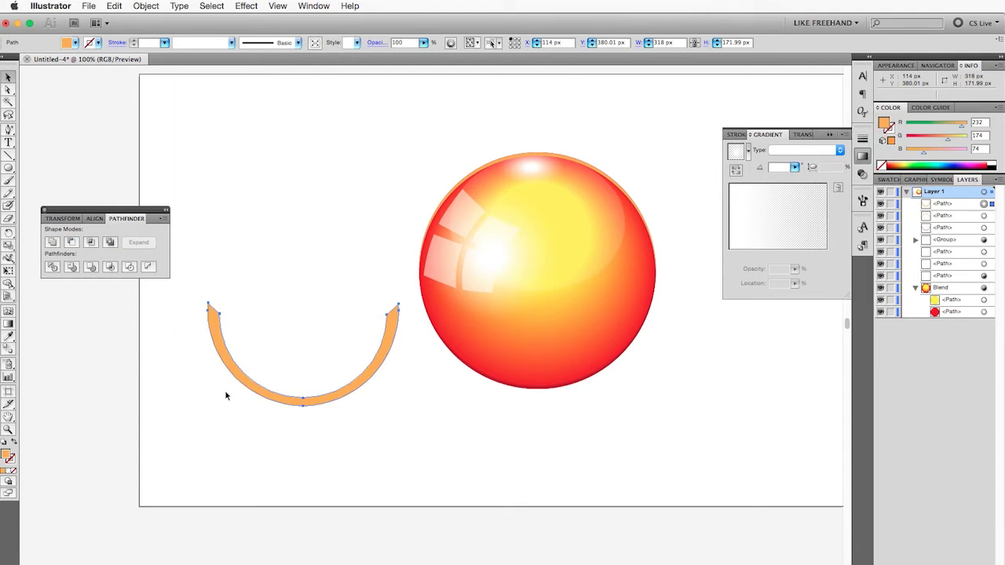
# Subtract another ellipse from the arc's bottom and ungroup the two remaining arc pieces.
pyautogui.click(10, 169)
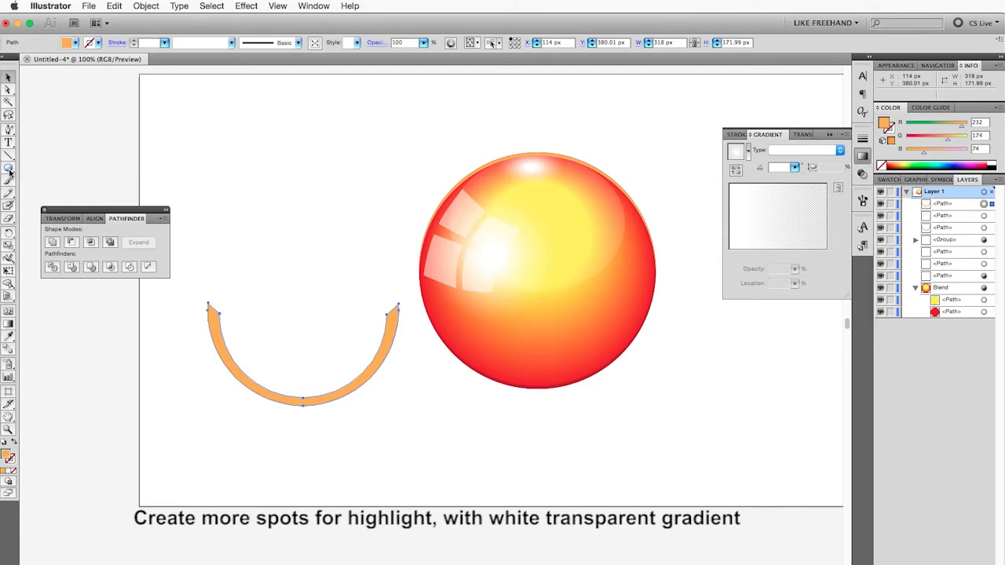
pyautogui.click(9, 168)
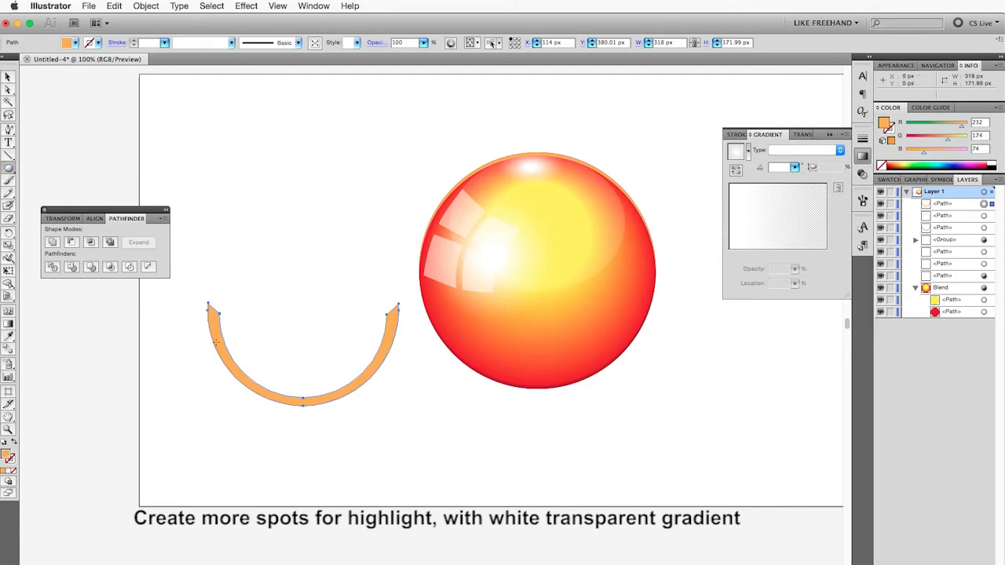
pyautogui.moveTo(203, 460)
pyautogui.mouseDown()
pyautogui.moveTo(414, 350)
pyautogui.moveTo(375, 349)
pyautogui.mouseUp()
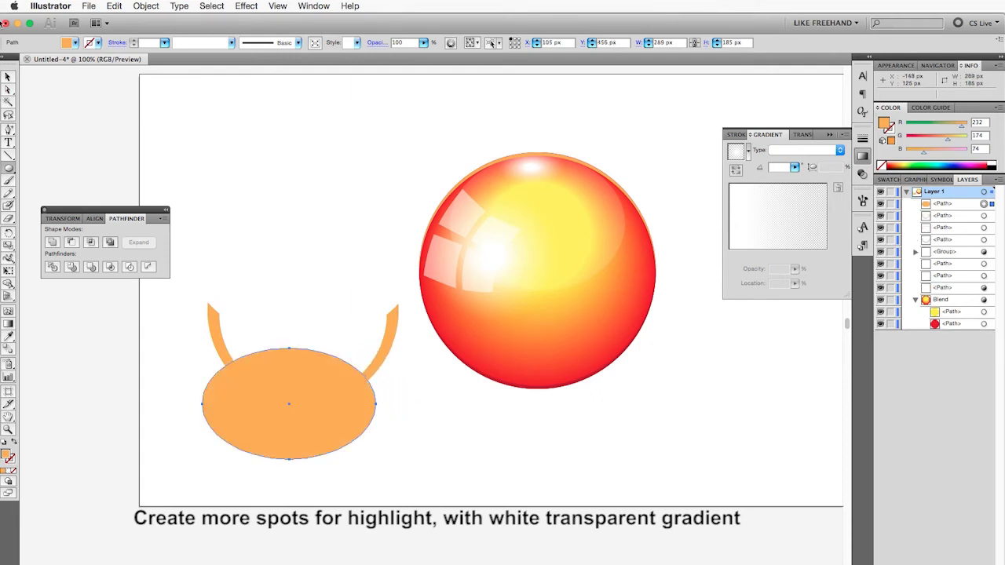
pyautogui.press('v')
pyautogui.keyDown('shift'); pyautogui.click(269, 349); pyautogui.keyUp('shift')
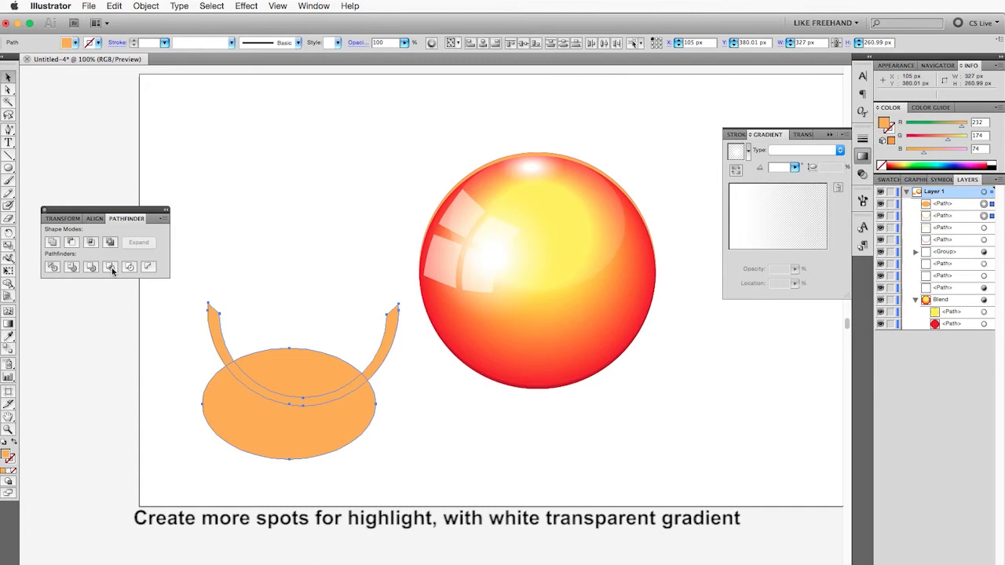
pyautogui.click(71, 243)
pyautogui.click(384, 345)
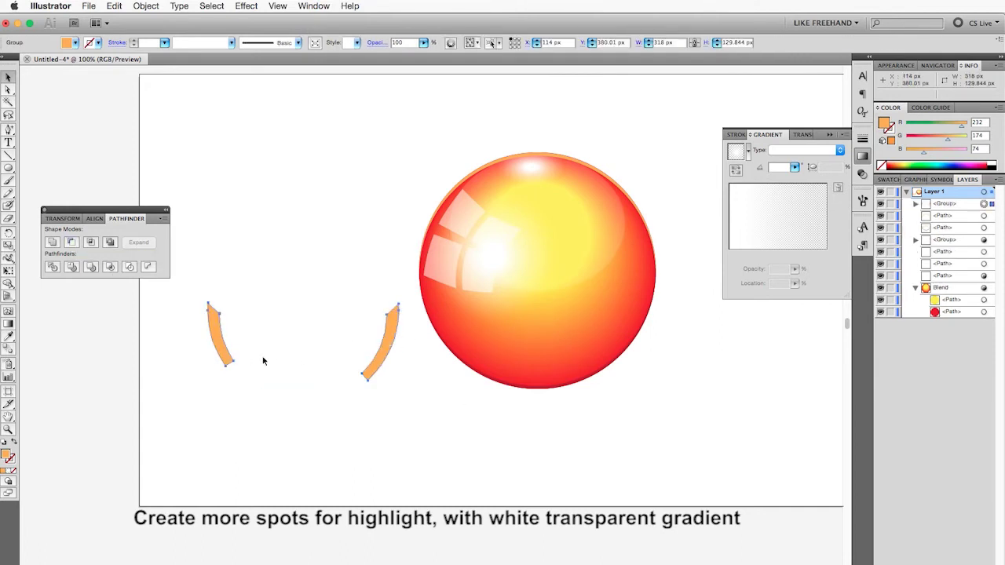
pyautogui.rightClick(382, 343)
pyautogui.click(405, 411)
# Place the arc slivers on the ball's right and lower-left edges, rotating to follow the curve.
pyautogui.hotkey('shift', 'b')
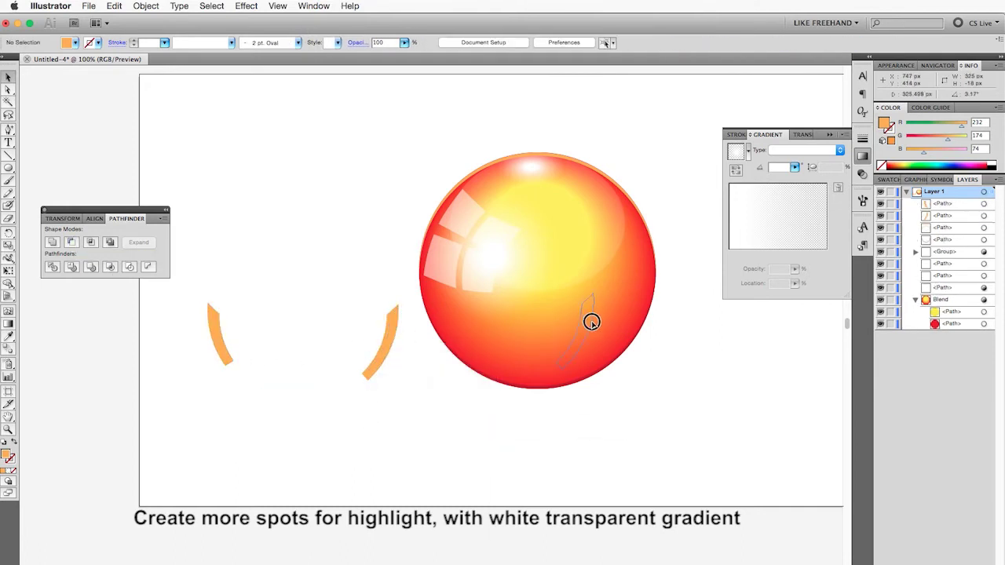
pyautogui.moveTo(627, 314); pyautogui.dragTo(644, 298)
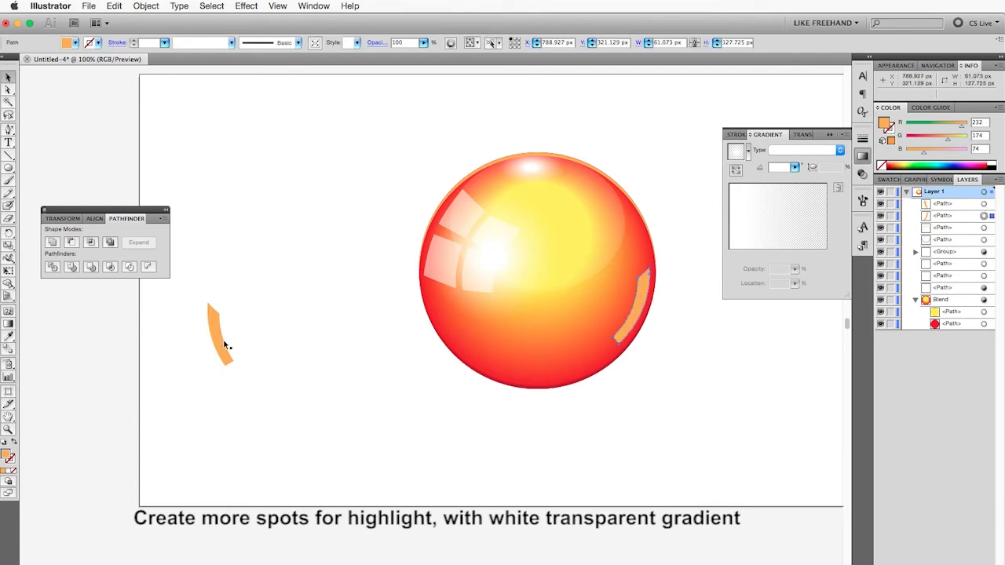
pyautogui.moveTo(225, 346)
pyautogui.mouseDown()
pyautogui.moveTo(471, 342)
pyautogui.moveTo(449, 339)
pyautogui.mouseUp()
pyautogui.press('r')
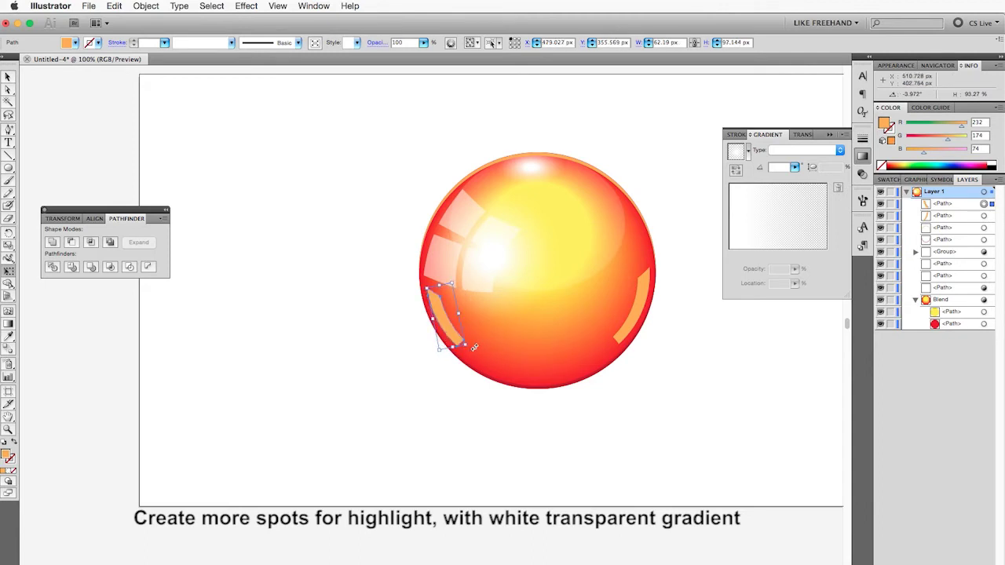
pyautogui.moveTo(475, 346)
pyautogui.mouseDown()
pyautogui.moveTo(443, 386)
pyautogui.moveTo(419, 362)
pyautogui.mouseUp()
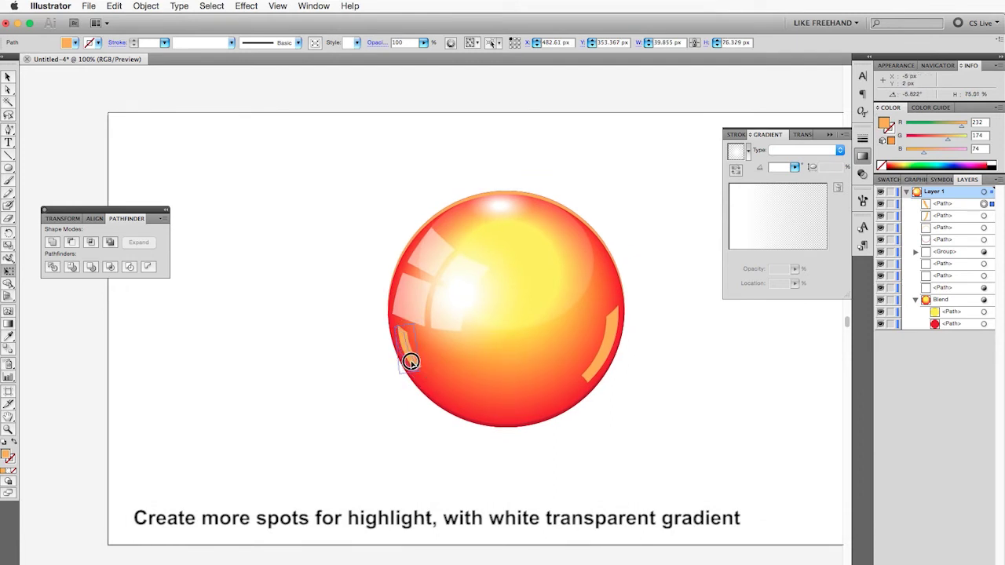
pyautogui.press('v')
pyautogui.click(395, 387)
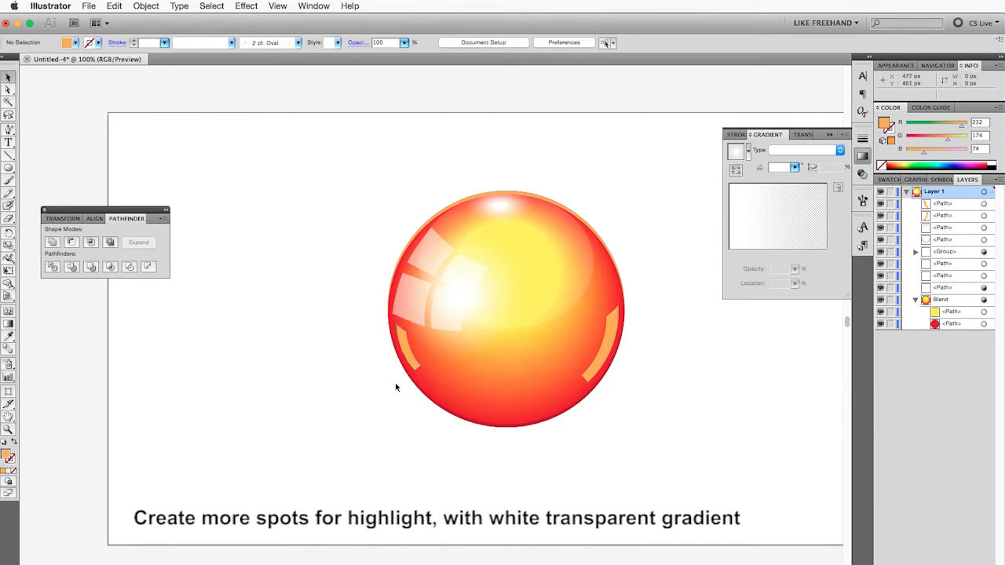
# Fill the right arc sliver white.
pyautogui.click(611, 346)
pyautogui.click(71, 42)
pyautogui.click(18, 55)
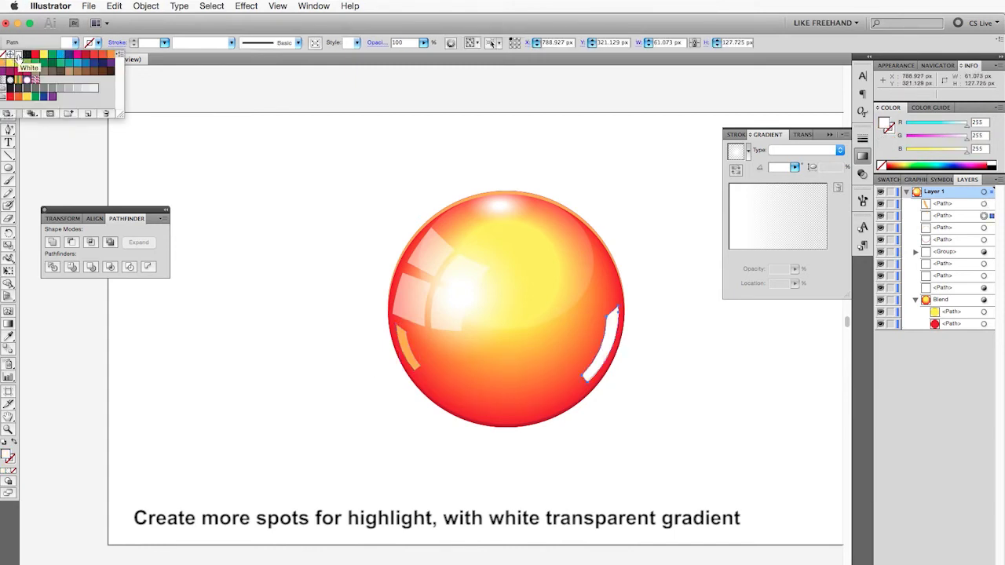
# Fill the left arc sliver white.
pyautogui.click(400, 354)
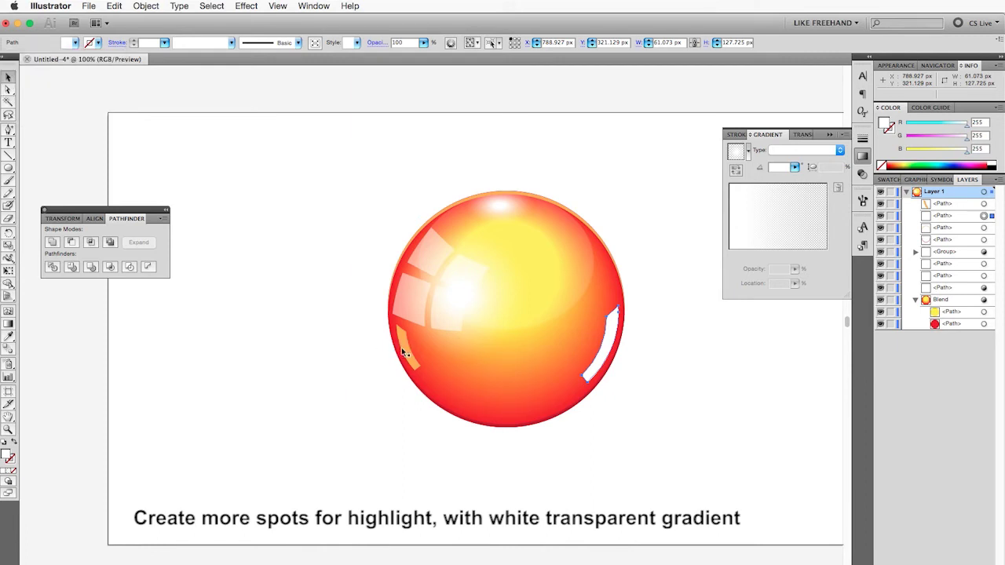
pyautogui.click(66, 44)
pyautogui.click(16, 55)
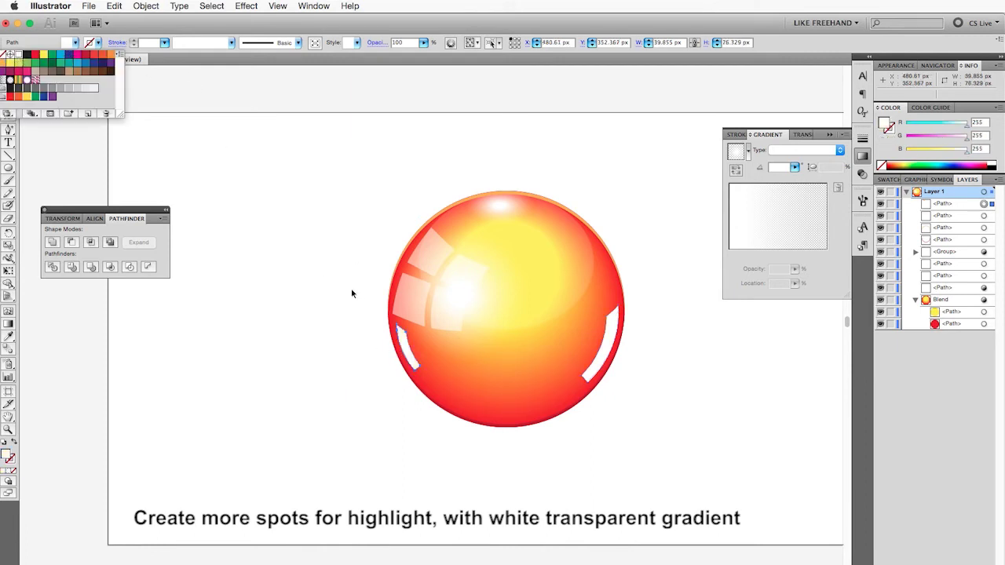
pyautogui.click(611, 340)
# Give the slivers a Linear gradient at 90 degrees with stop opacities 20 and 65.
pyautogui.click(815, 150)
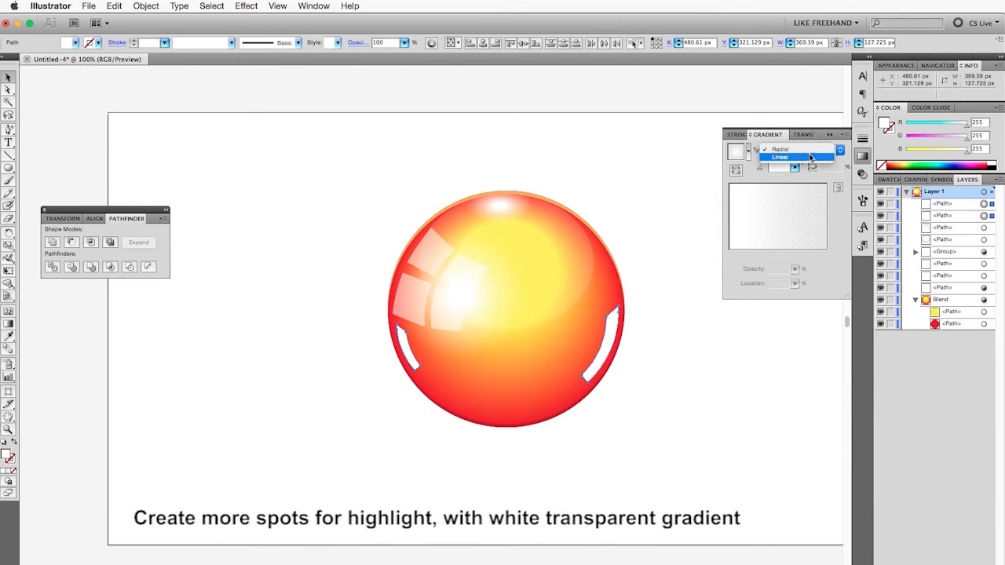
pyautogui.click(811, 158)
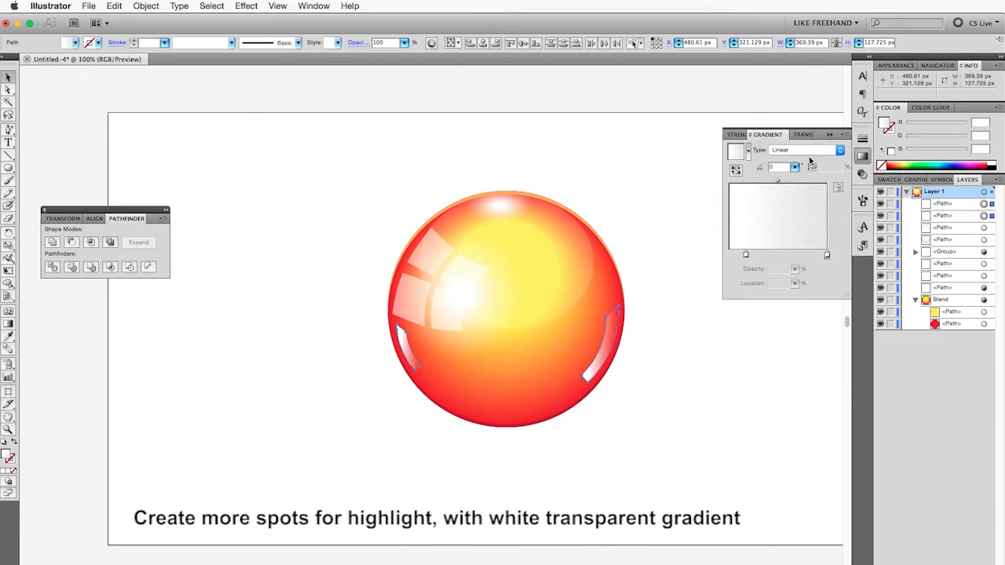
pyautogui.moveTo(747, 254); pyautogui.dragTo(728, 254)
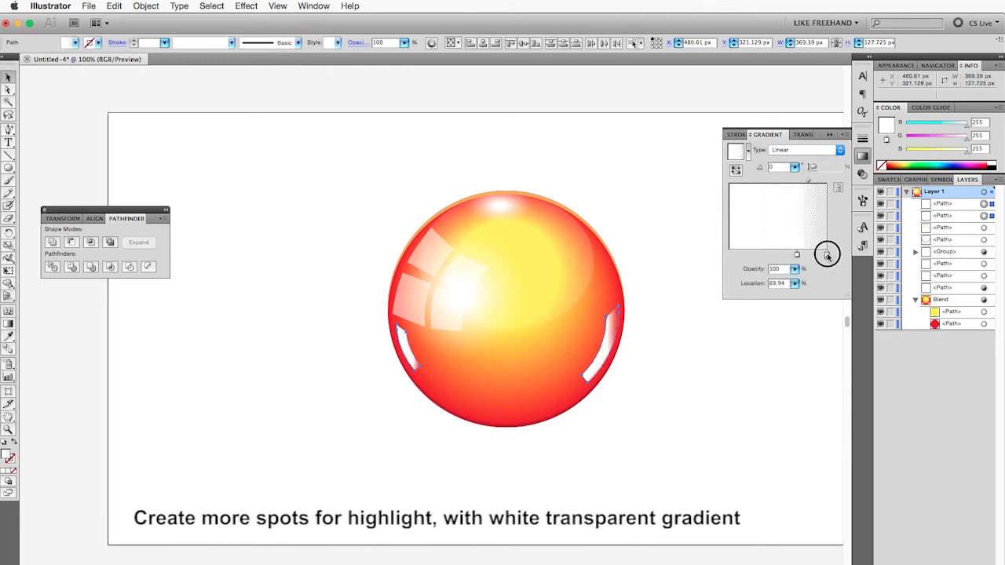
pyautogui.moveTo(827, 254)
pyautogui.mouseDown()
pyautogui.moveTo(797, 254)
pyautogui.moveTo(829, 254)
pyautogui.moveTo(772, 284)
pyautogui.mouseUp()
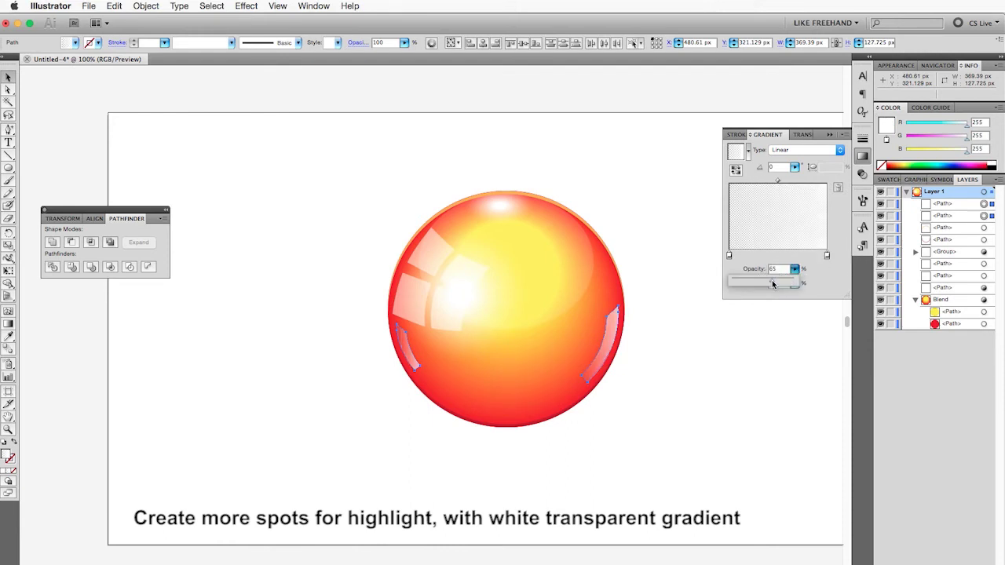
pyautogui.click(762, 165)
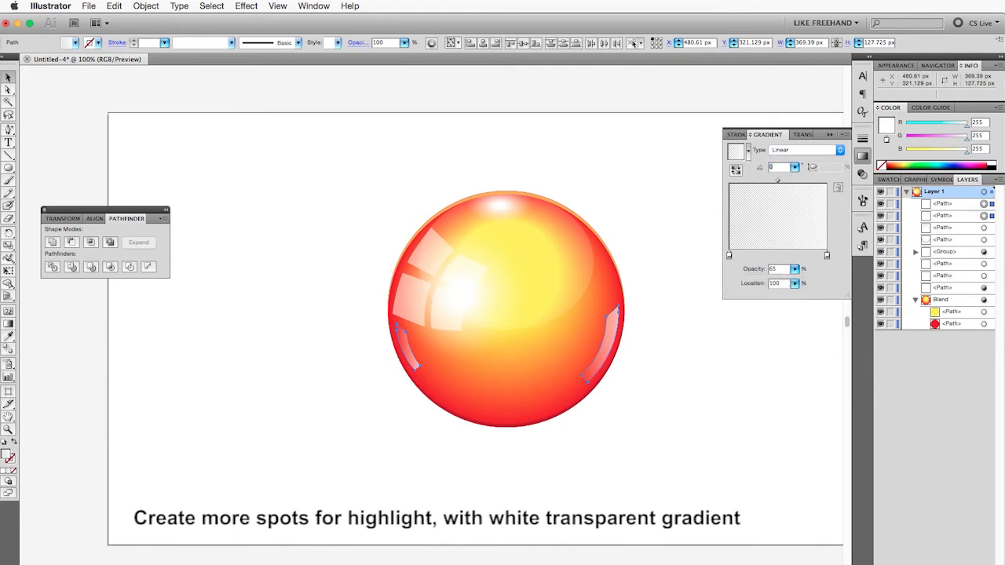
pyautogui.write('90')
pyautogui.press('Return')
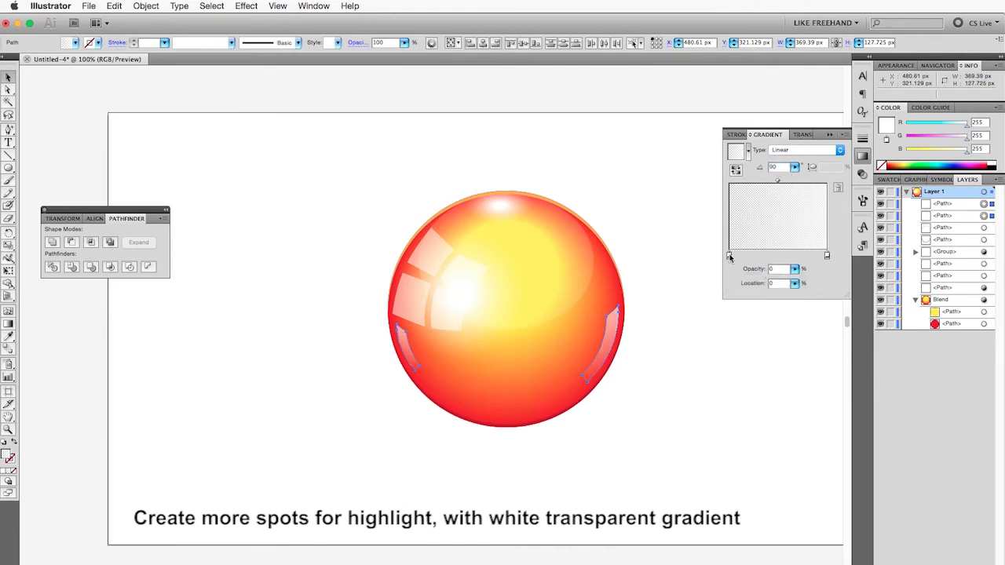
pyautogui.doubleClick(730, 257)
pyautogui.press('Escape')
pyautogui.write('20')
pyautogui.press('Return')
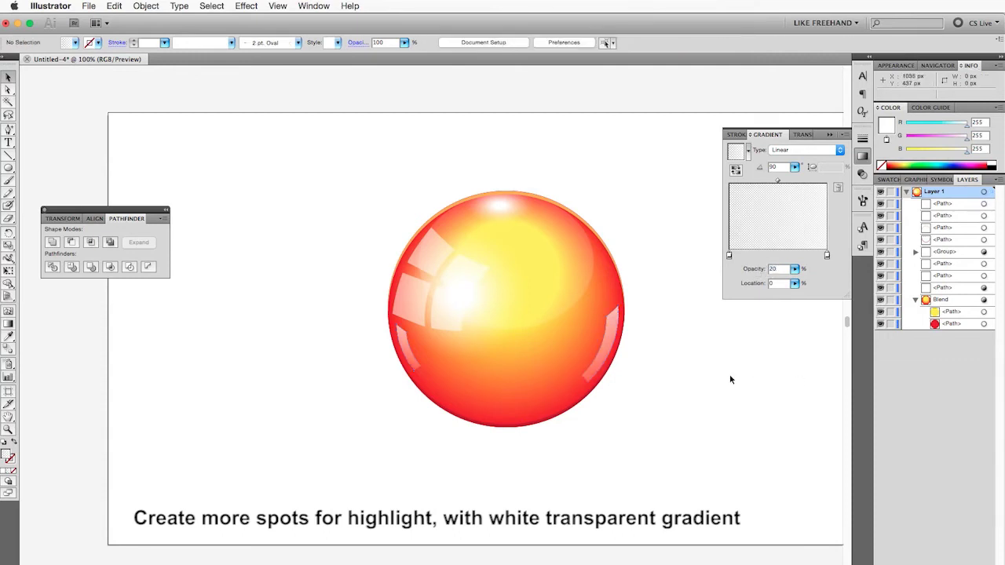
# Scale the upper-left window-pane highlight group down to 72%.
pyautogui.click(612, 331)
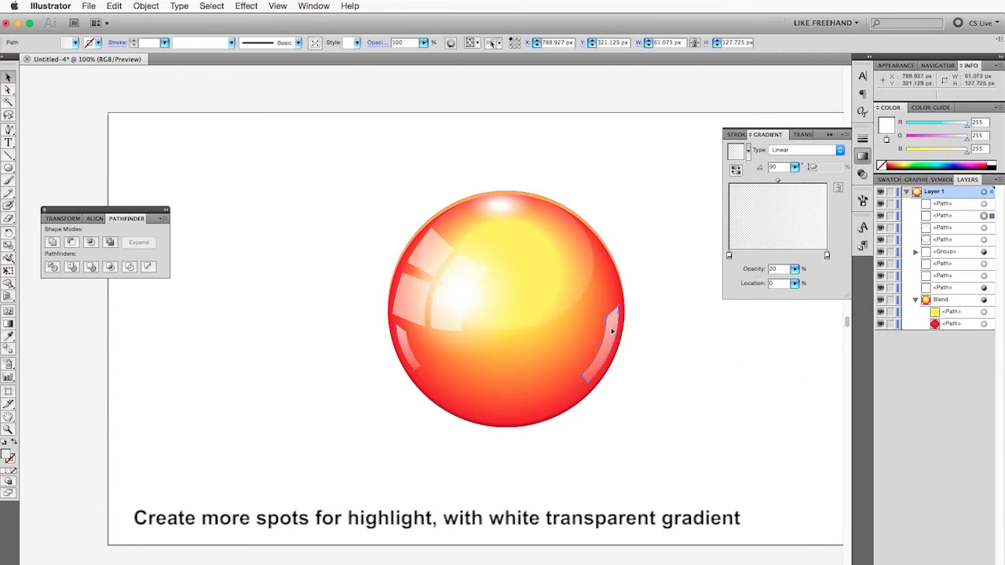
pyautogui.keyDown('shift'); pyautogui.click(404, 342); pyautogui.keyUp('shift')
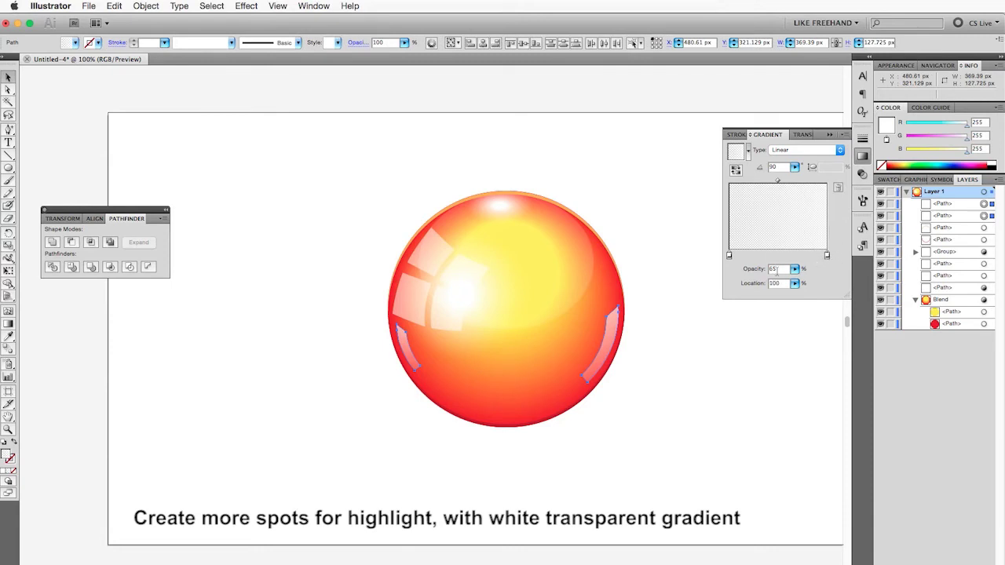
pyautogui.click(475, 283)
pyautogui.press('s')
pyautogui.moveTo(497, 256)
pyautogui.mouseDown()
pyautogui.moveTo(451, 283)
pyautogui.moveTo(455, 269)
pyautogui.mouseUp()
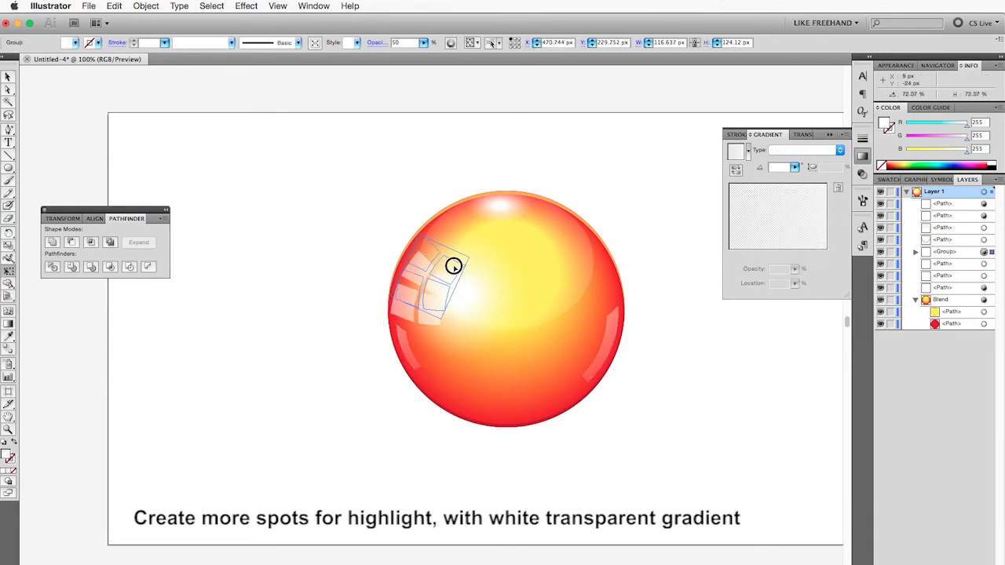
# Draw a new circle to the left of the sphere and fill it red.
pyautogui.press('v')
pyautogui.click(291, 264)
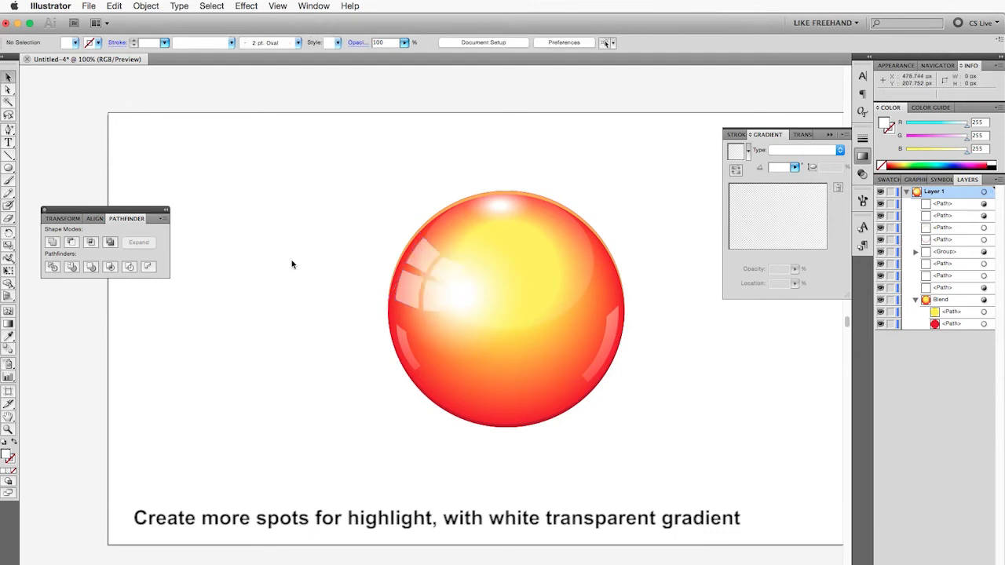
pyautogui.click(7, 168)
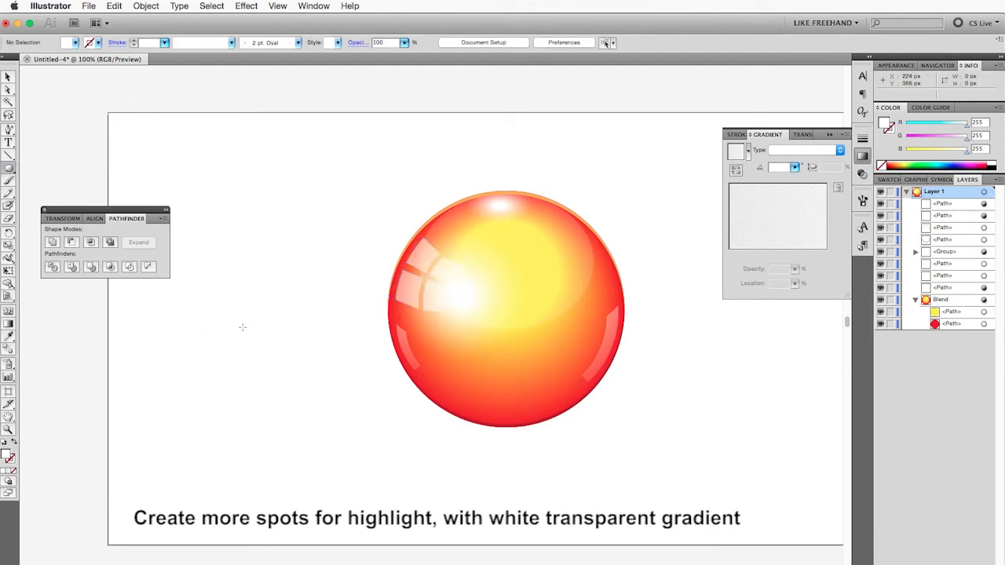
pyautogui.moveTo(247, 332); pyautogui.dragTo(322, 426)
pyautogui.press('v')
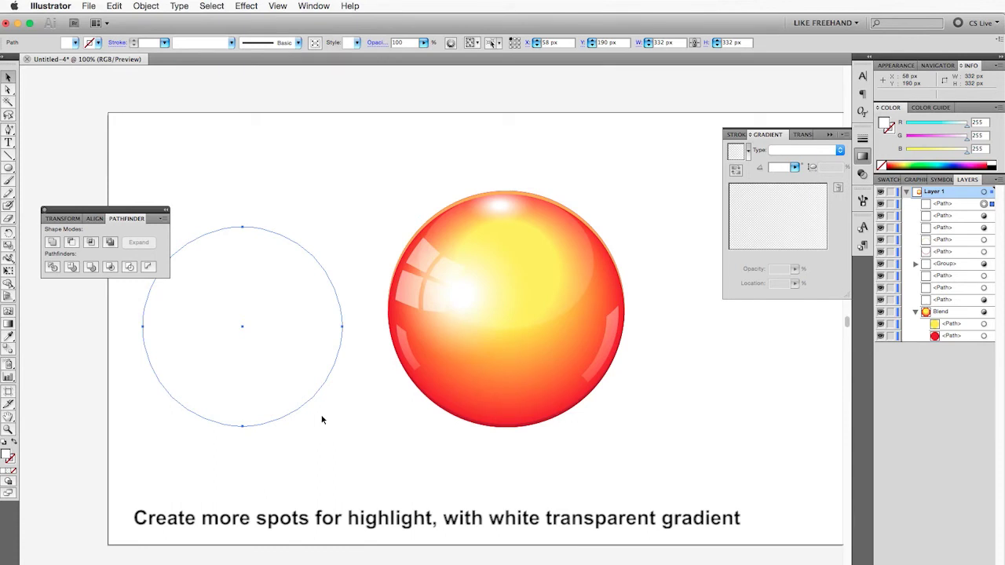
pyautogui.click(67, 43)
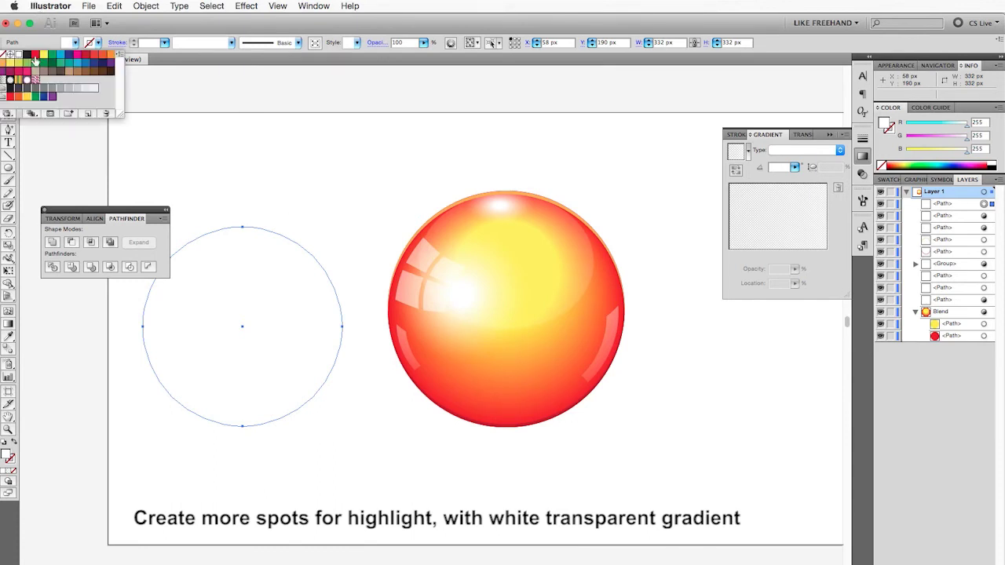
pyautogui.click(35, 54)
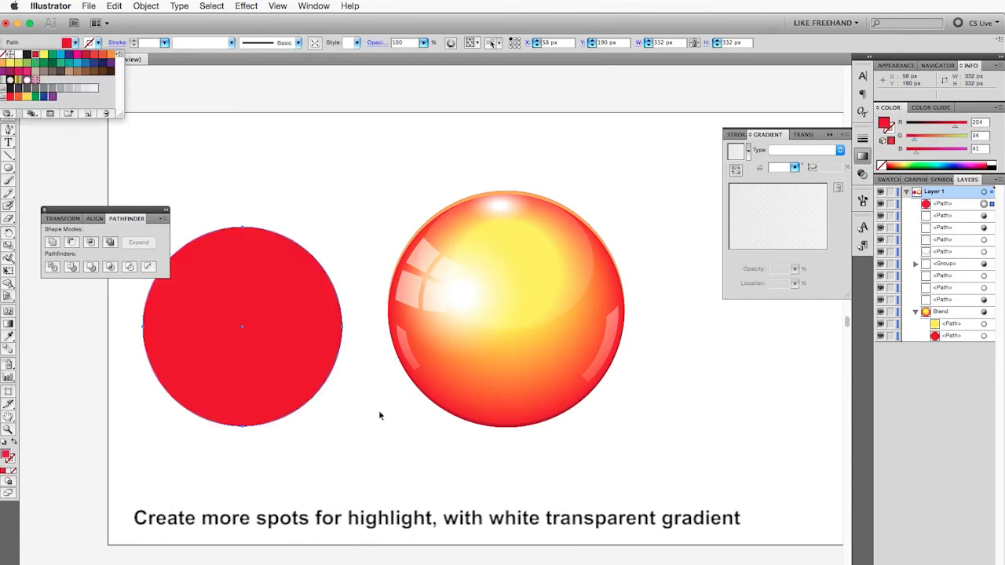
pyautogui.click(378, 414)
# Paste a copy in place, nudge it up, and Minus Front both into a thin crescent.
pyautogui.click(114, 6)
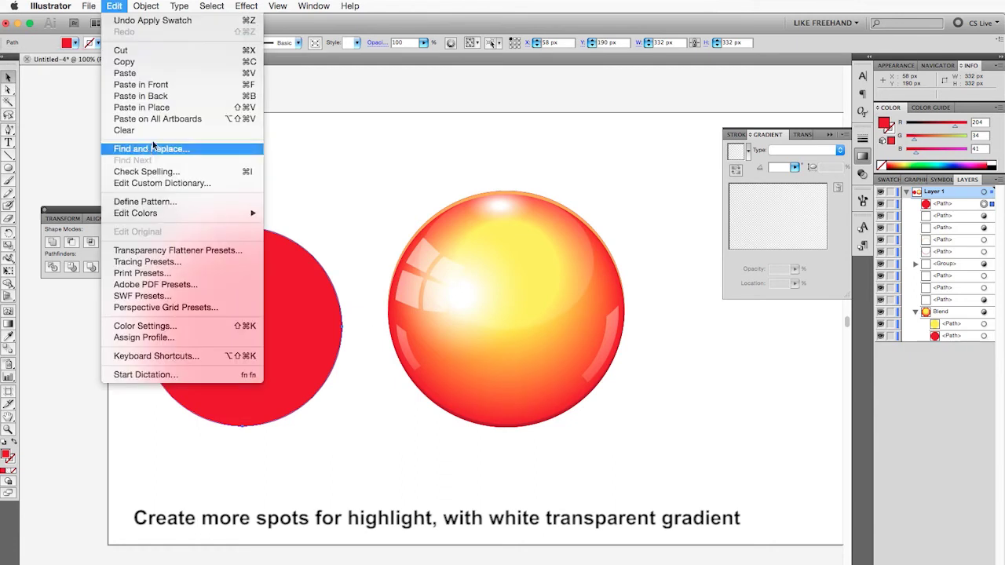
pyautogui.click(147, 67)
pyautogui.click(116, 6)
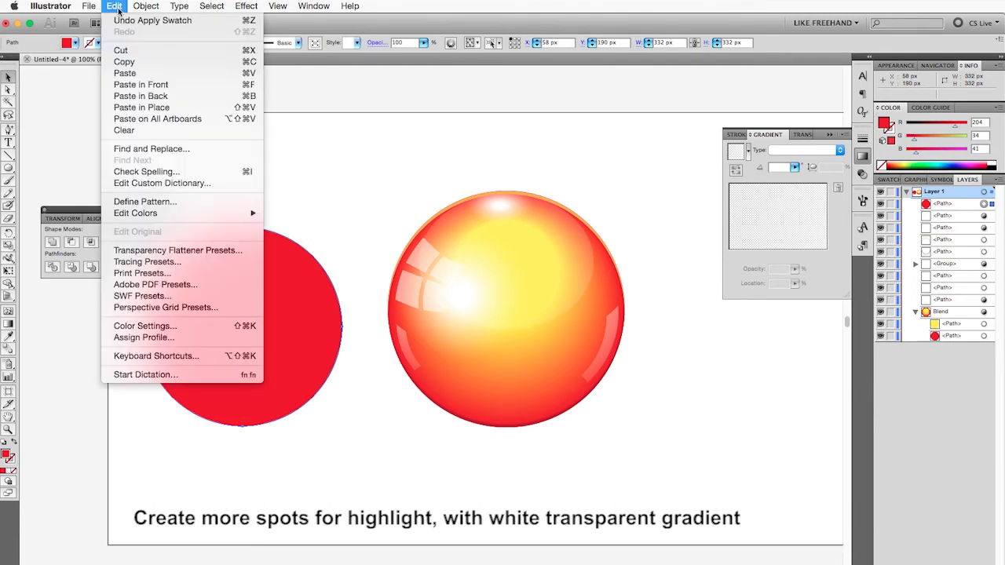
pyautogui.click(137, 107)
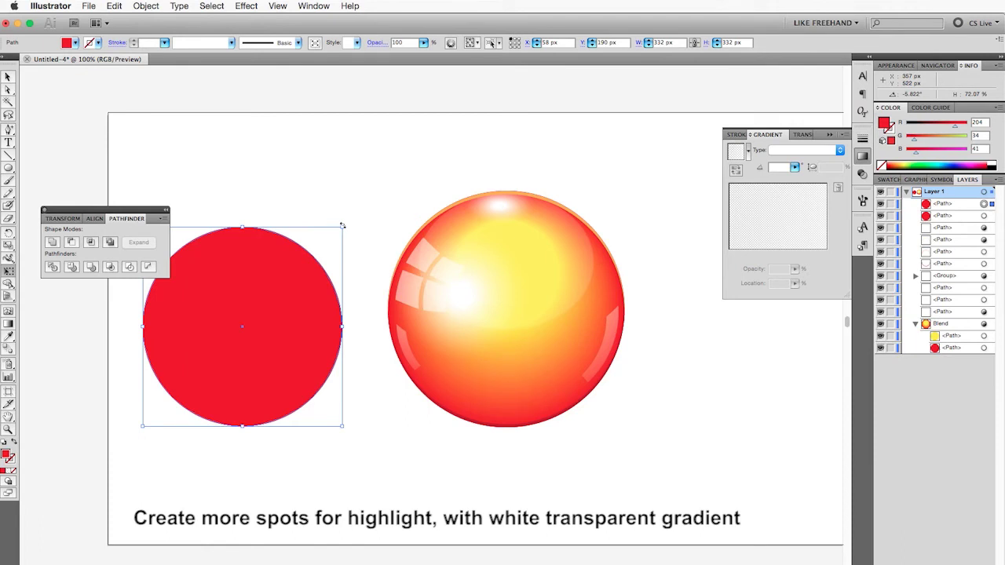
pyautogui.hotkey('shift', 'Up')
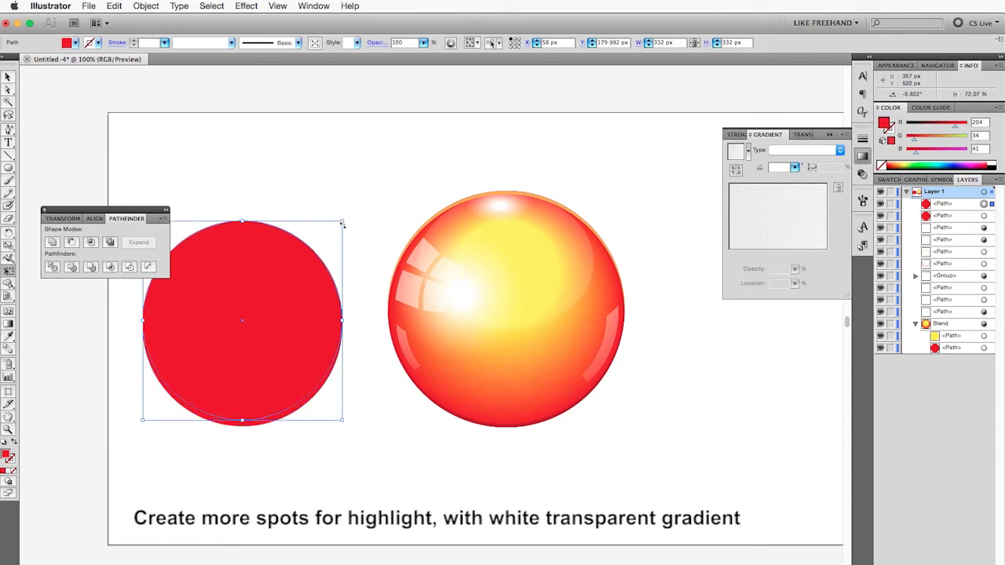
pyautogui.press('v')
pyautogui.moveTo(310, 448)
pyautogui.mouseDown()
pyautogui.moveTo(275, 397)
pyautogui.moveTo(522, 418)
pyautogui.mouseUp()
pyautogui.click(71, 245)
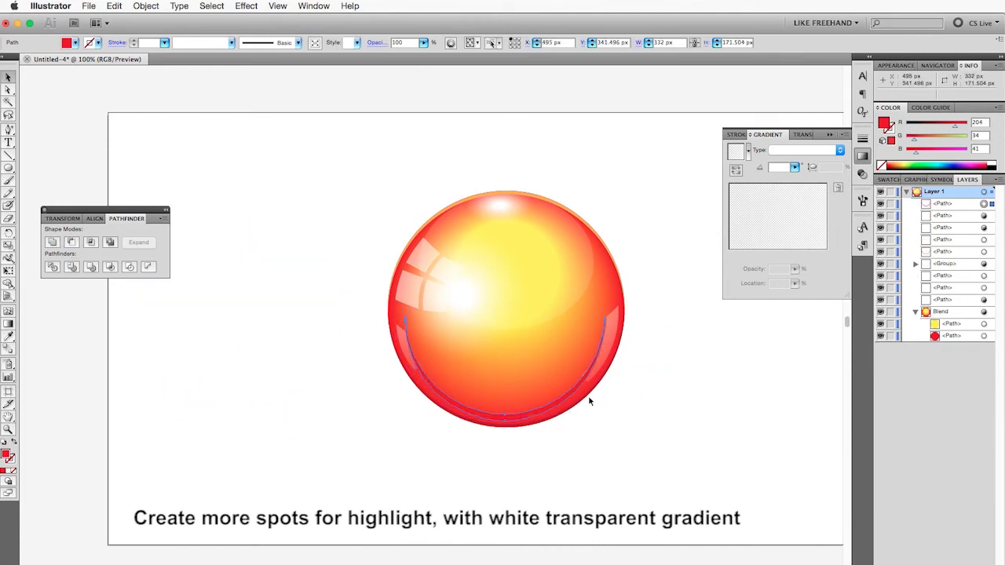
# Free Transform the crescent onto the sphere's bottom edge, widened to about 377 px.
pyautogui.press('e')
pyautogui.hscroll(-1, 605, 361)
pyautogui.moveTo(617, 318); pyautogui.dragTo(625, 305)
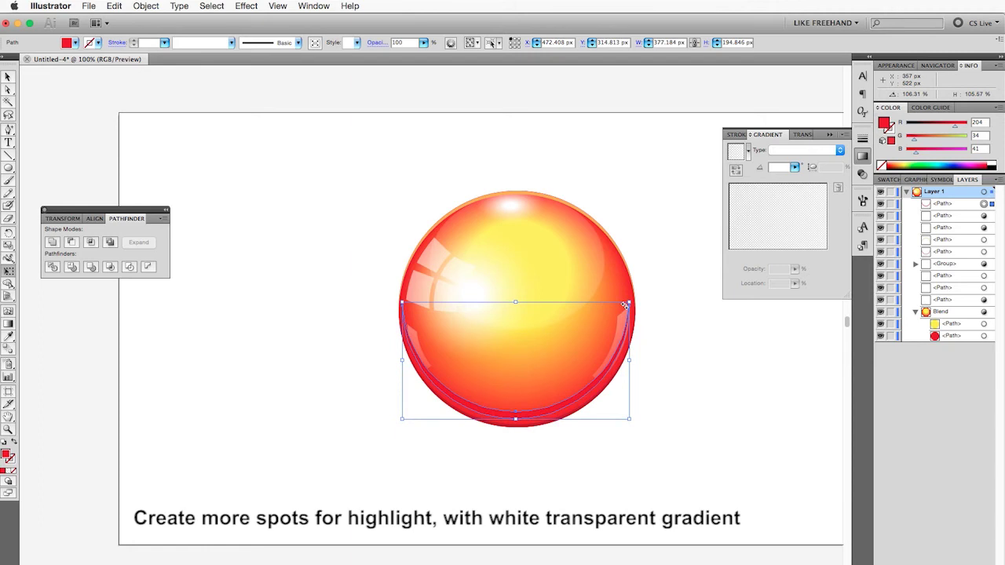
# Fill the crescent white with a linear gradient at a 90° angle.
pyautogui.click(75, 42)
pyautogui.click(28, 54)
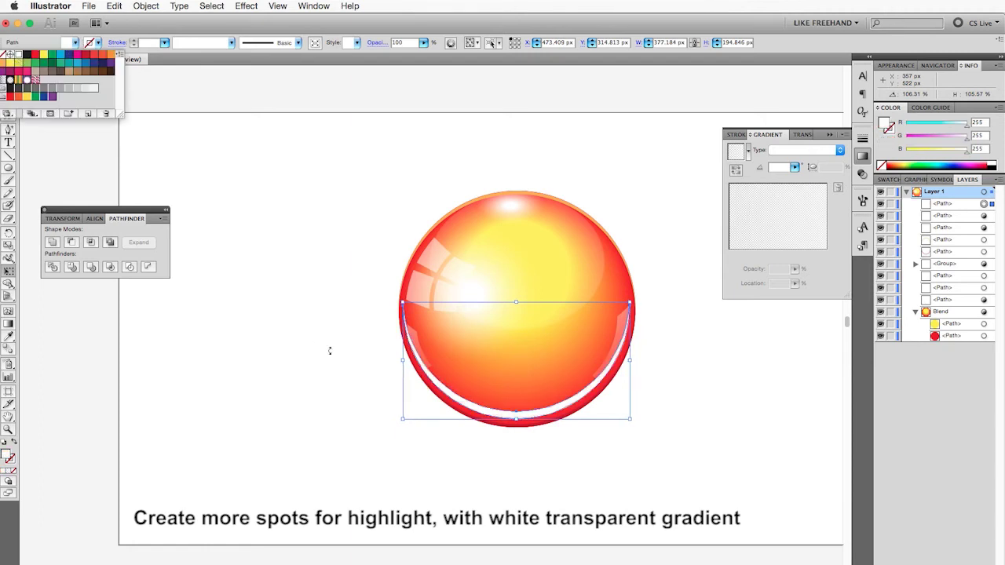
pyautogui.click(801, 150)
pyautogui.click(800, 151)
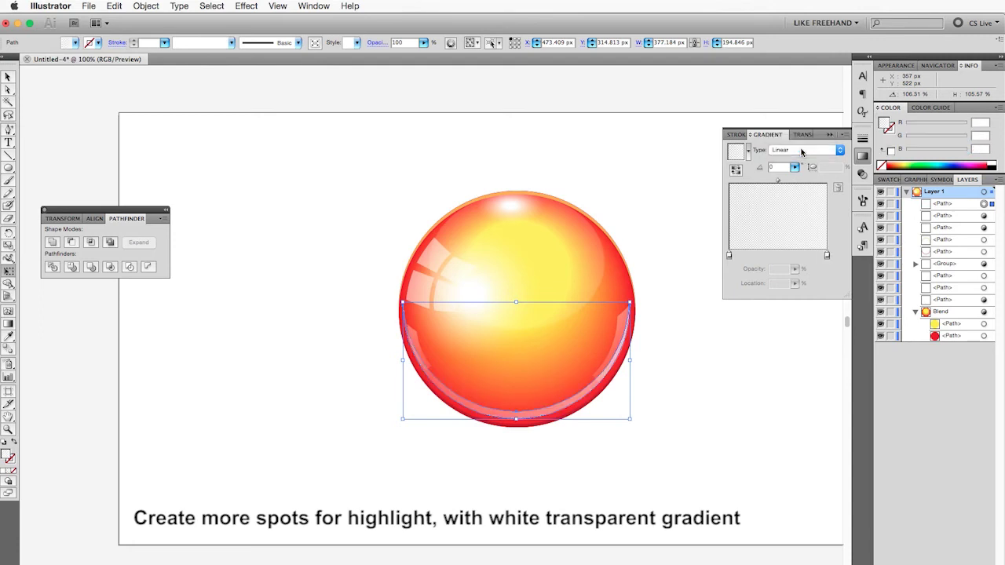
pyautogui.write('90')
pyautogui.press('Return')
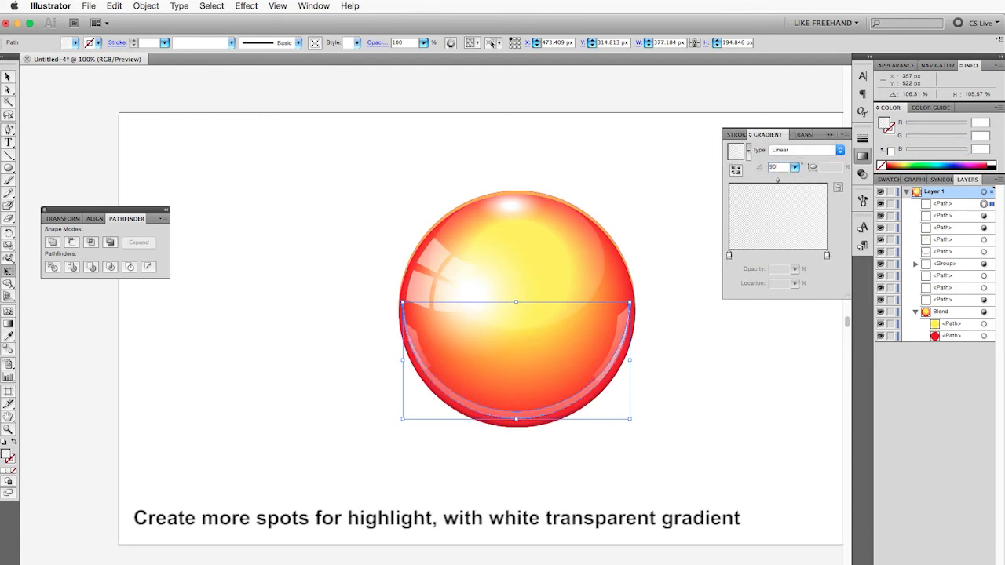
# Fade the gradient's right stop to 40% opacity for a soft rim glow.
pyautogui.click(824, 255)
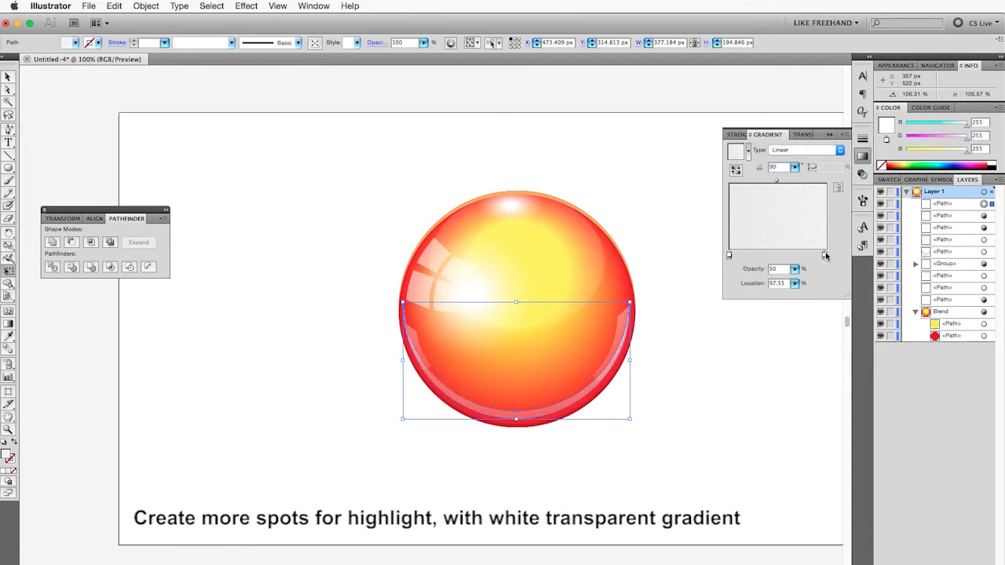
pyautogui.doubleClick(824, 255)
pyautogui.click(857, 276)
pyautogui.click(794, 268)
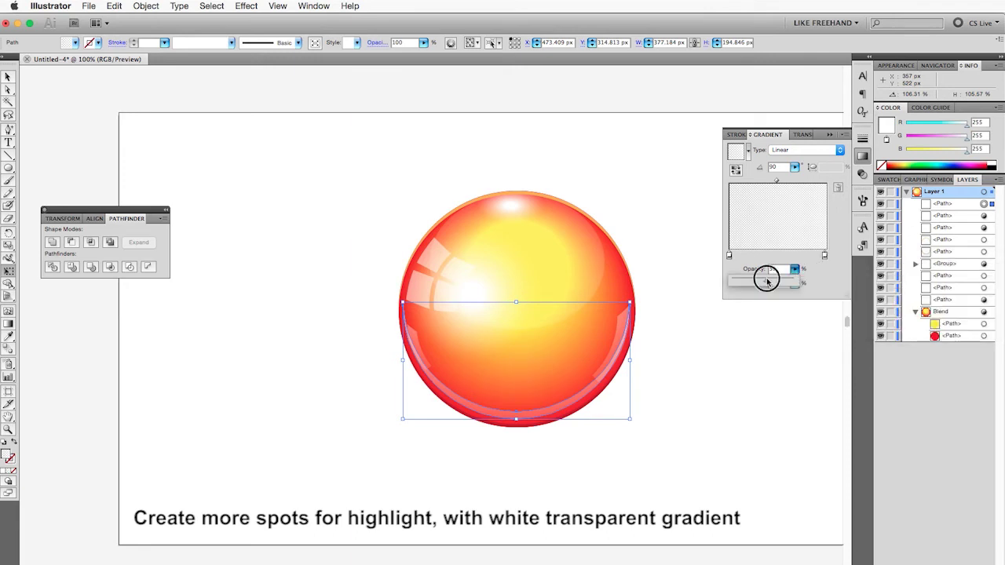
pyautogui.moveTo(785, 287); pyautogui.dragTo(832, 286)
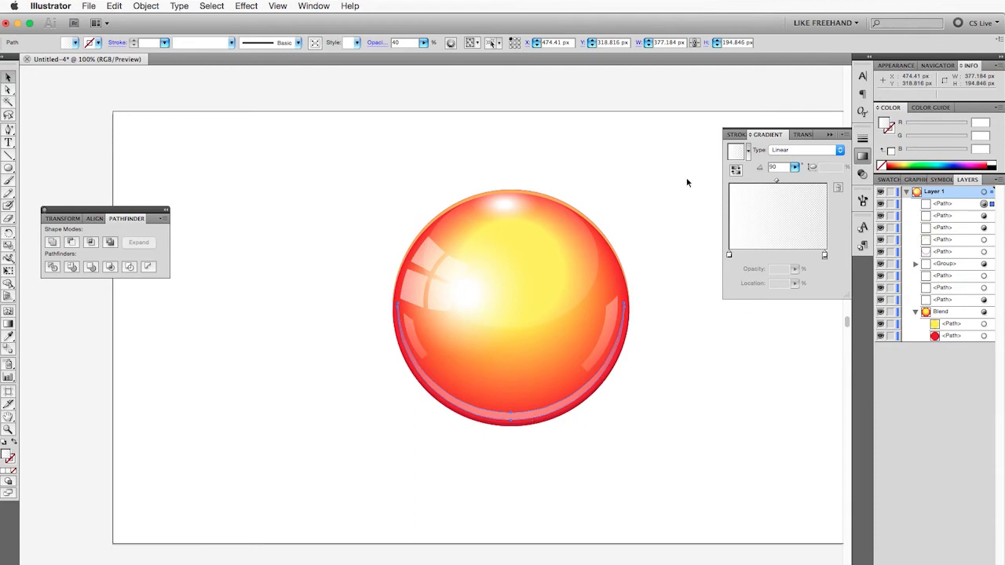
pyautogui.click(592, 268)
# Give the top highlight ellipse a linear gradient at a 90° angle.
pyautogui.click(819, 150)
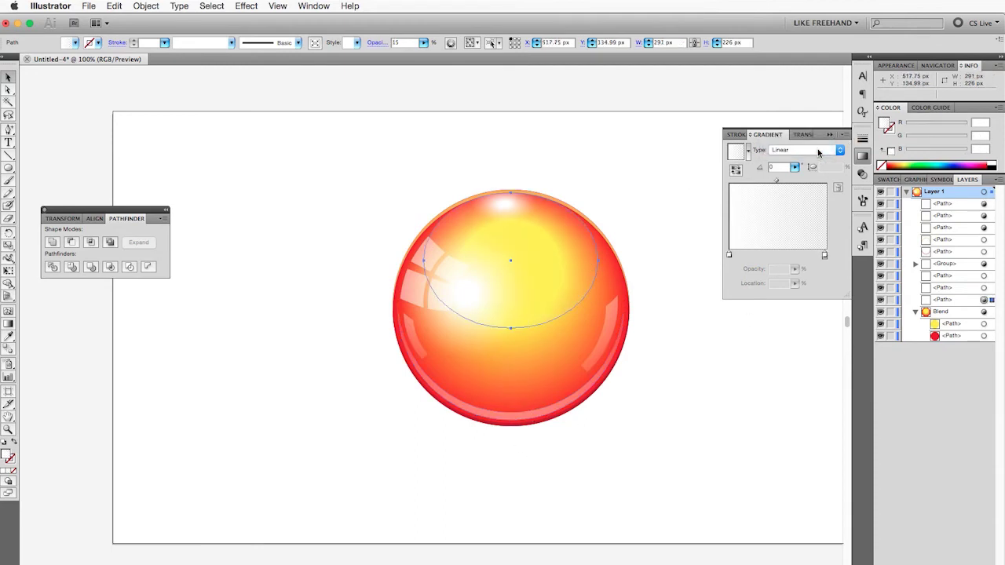
pyautogui.click(729, 255)
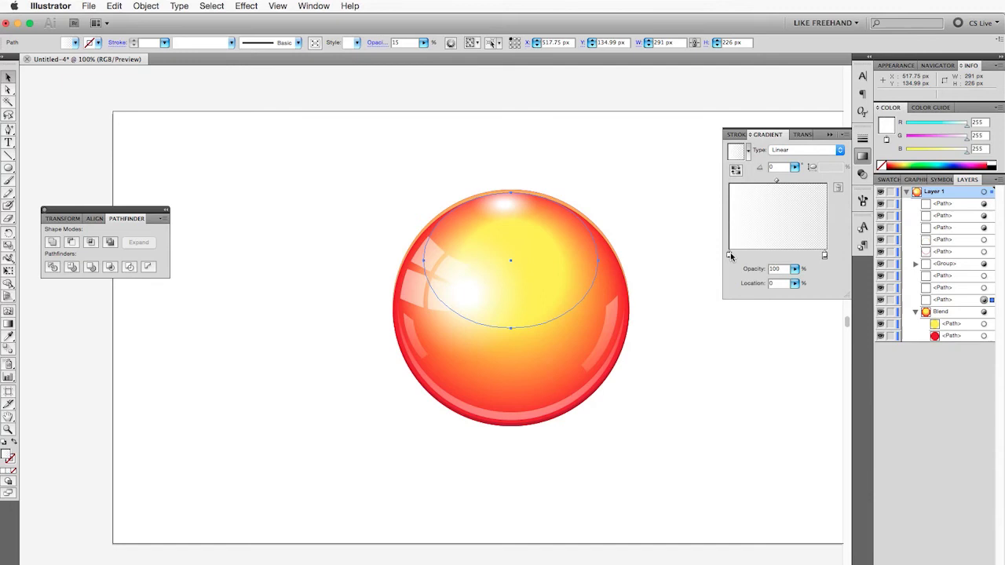
pyautogui.click(824, 256)
pyautogui.click(780, 167)
pyautogui.write('90')
pyautogui.press('Return')
# Set the highlight's overall opacity to 100, with the right stop at 79%.
pyautogui.click(794, 269)
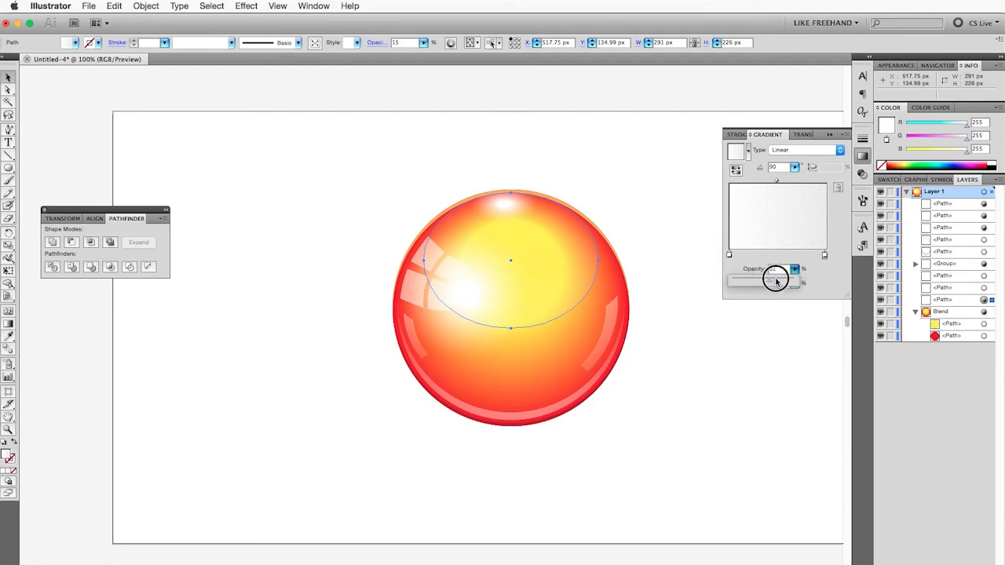
pyautogui.moveTo(778, 280); pyautogui.dragTo(780, 280)
pyautogui.click(423, 43)
pyautogui.moveTo(381, 53); pyautogui.dragTo(432, 53)
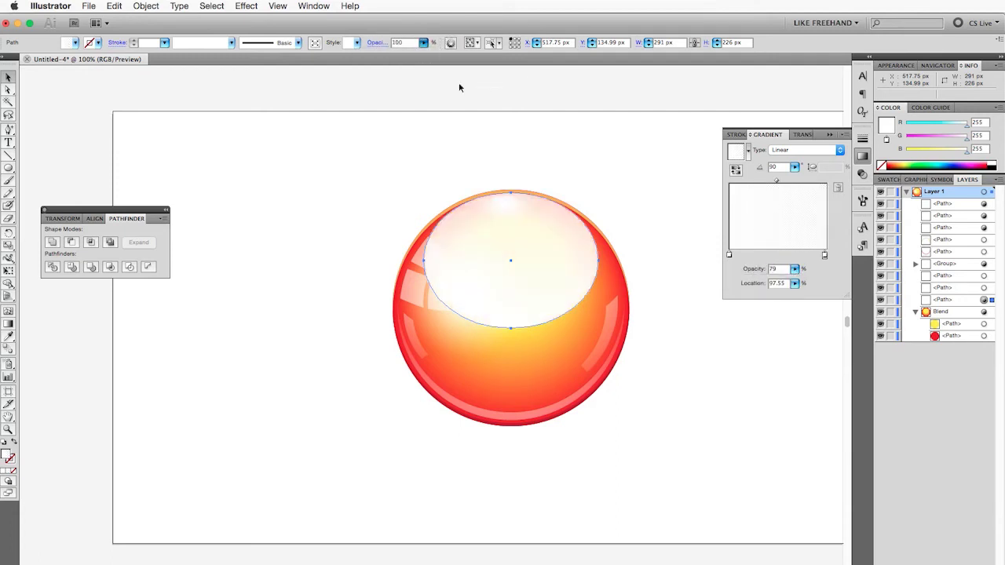
# Lower the right gradient stop's opacity to 30% for a translucent glow.
pyautogui.click(795, 268)
pyautogui.moveTo(780, 281)
pyautogui.mouseDown()
pyautogui.moveTo(740, 283)
pyautogui.moveTo(794, 283)
pyautogui.moveTo(740, 283)
pyautogui.moveTo(827, 259)
pyautogui.moveTo(748, 283)
pyautogui.mouseUp()
pyautogui.click(794, 269)
pyautogui.click(794, 268)
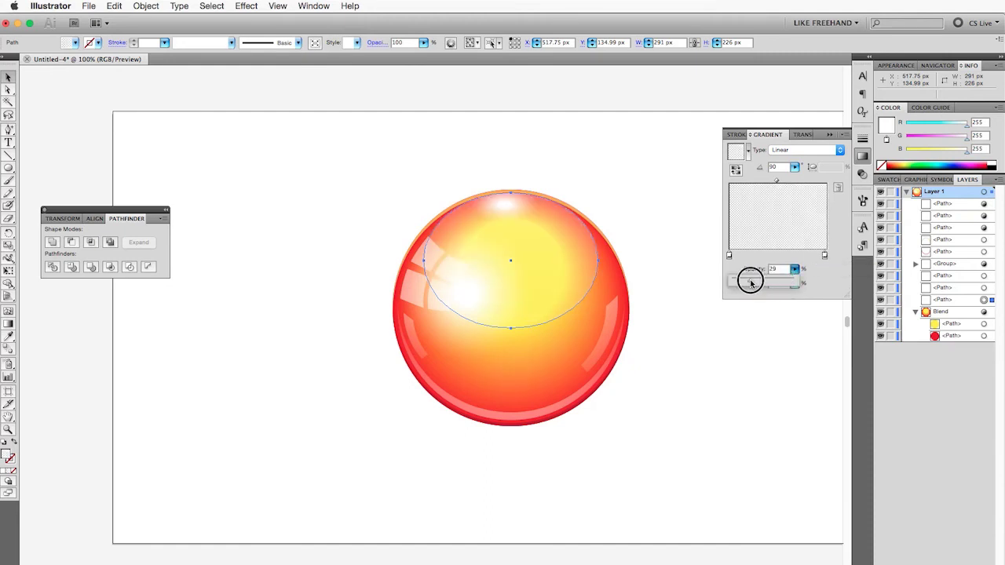
pyautogui.moveTo(748, 284); pyautogui.dragTo(752, 281)
pyautogui.click(694, 278)
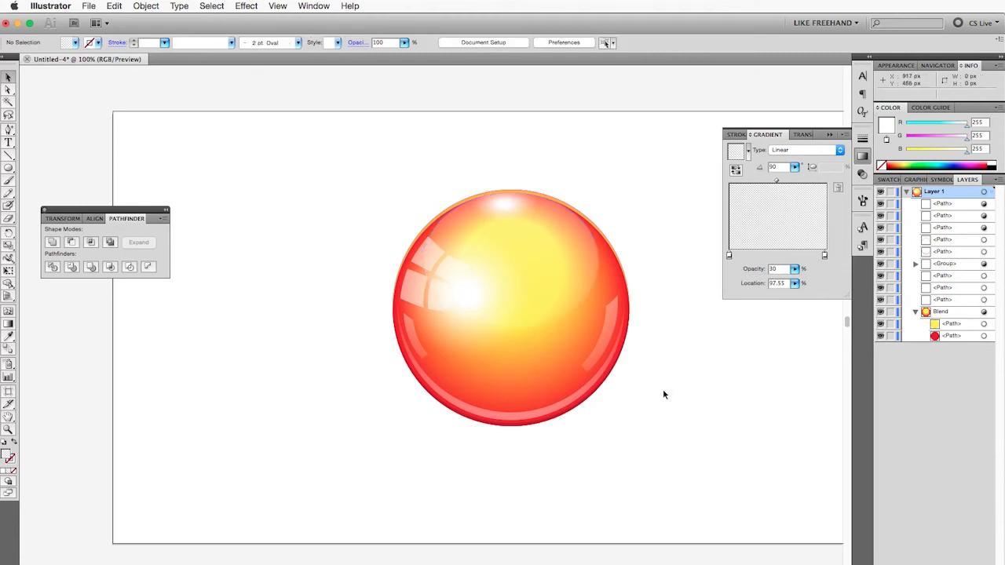
pyautogui.click(548, 357)
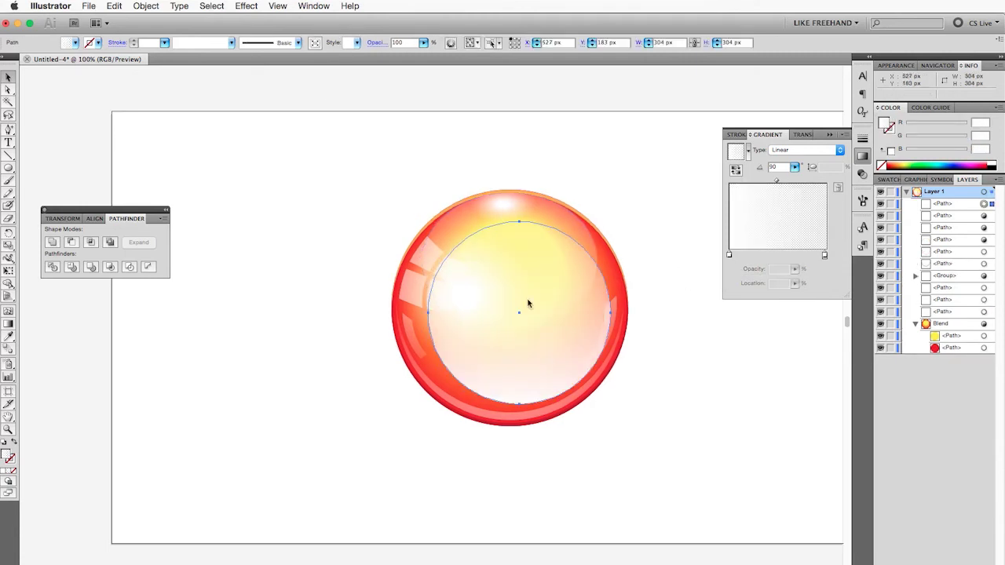
# Paste a copy of the inner circle, rotate it about 14° and scale it slightly larger.
pyautogui.click(118, 7)
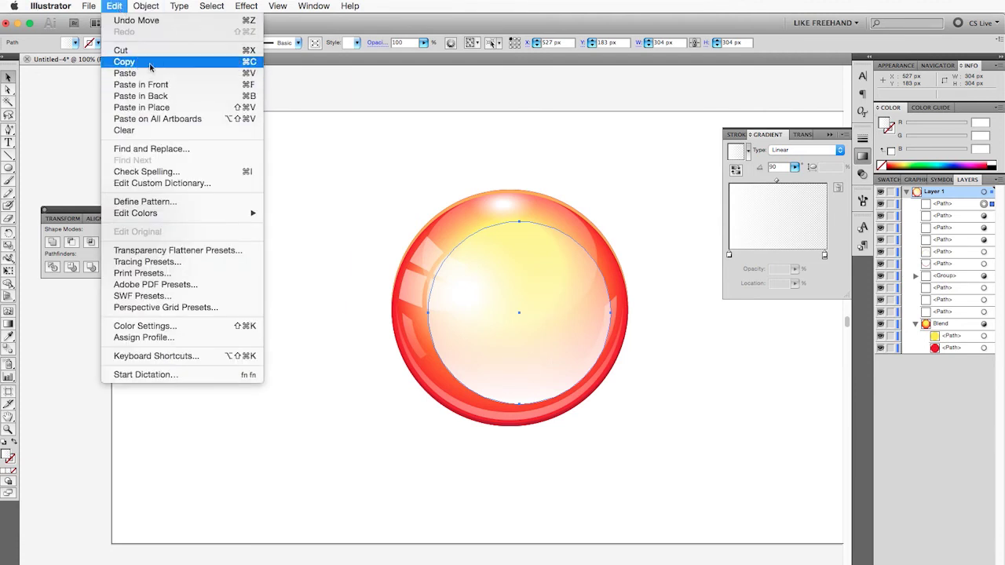
pyautogui.click(134, 108)
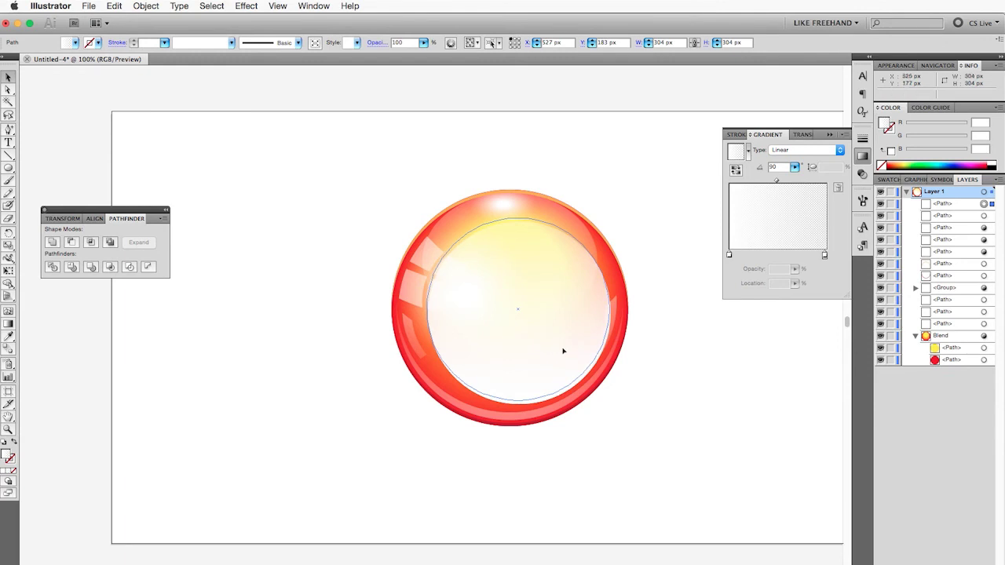
pyautogui.press('r')
pyautogui.press('e')
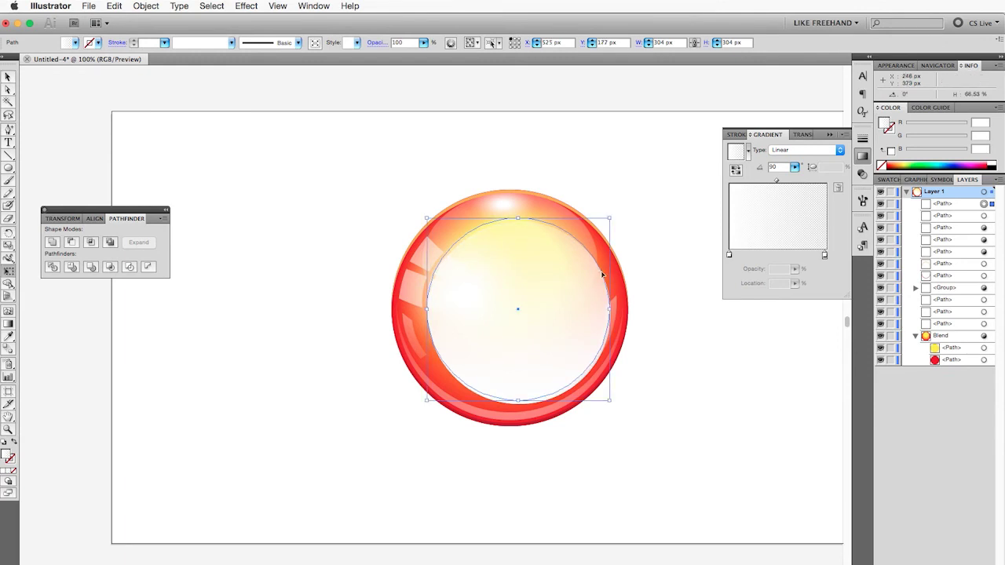
pyautogui.moveTo(609, 307); pyautogui.dragTo(613, 307)
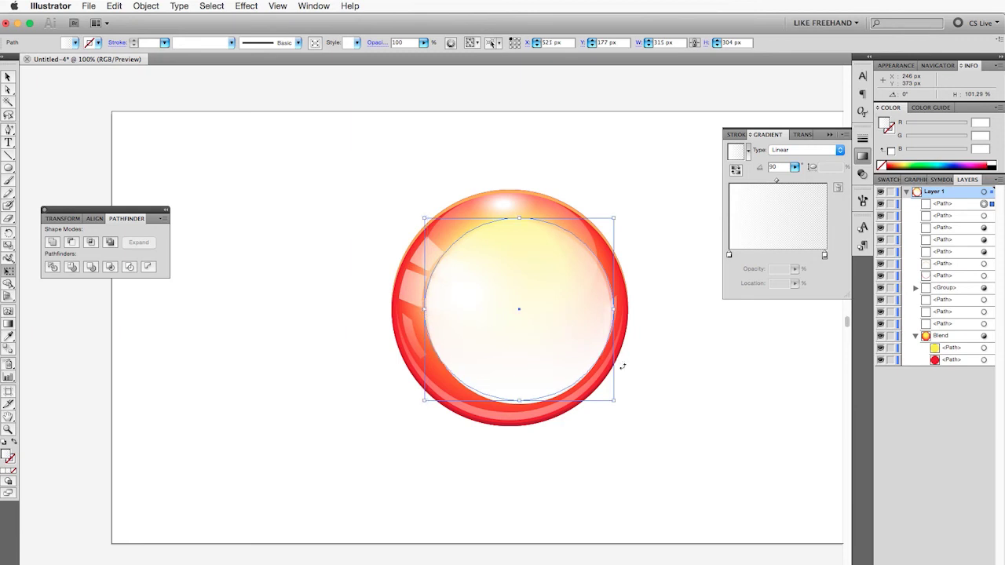
pyautogui.moveTo(619, 406); pyautogui.dragTo(642, 358)
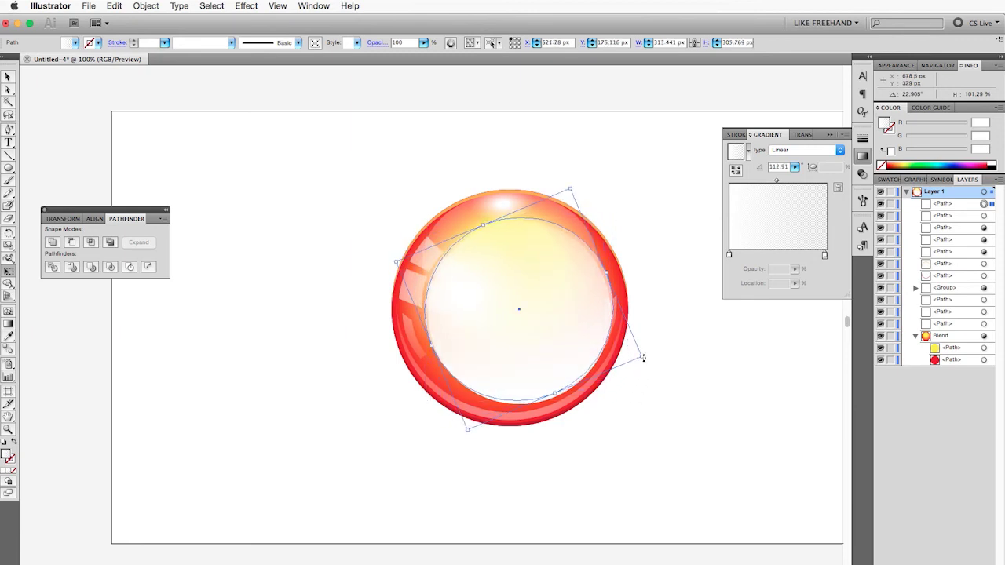
pyautogui.press('Right')
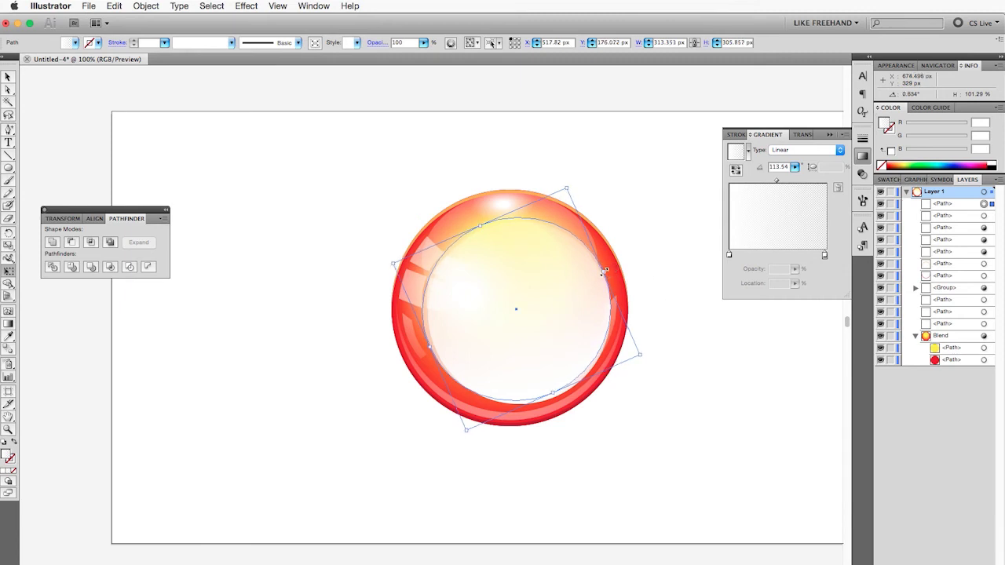
pyautogui.moveTo(604, 269); pyautogui.dragTo(607, 269)
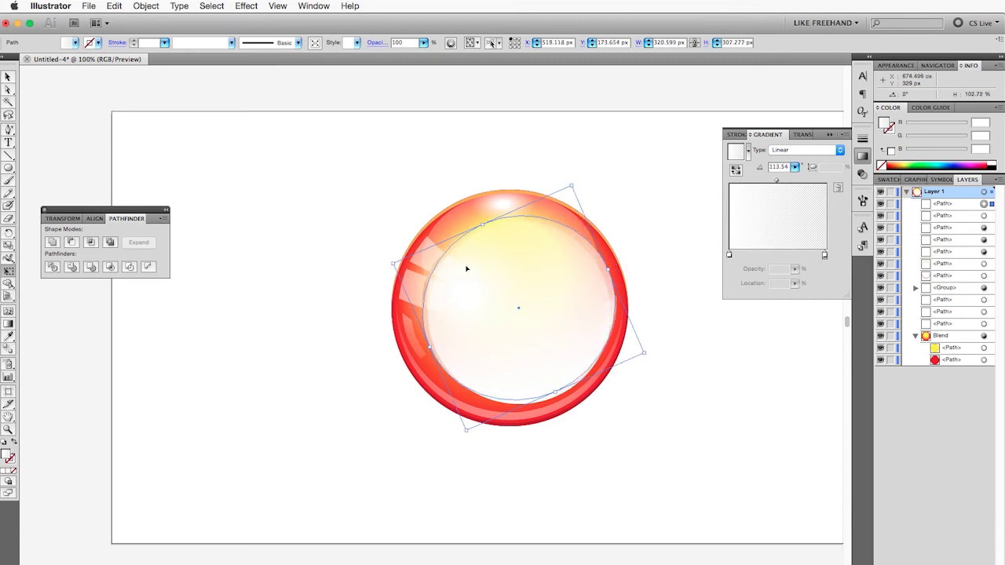
pyautogui.moveTo(483, 223); pyautogui.dragTo(481, 218)
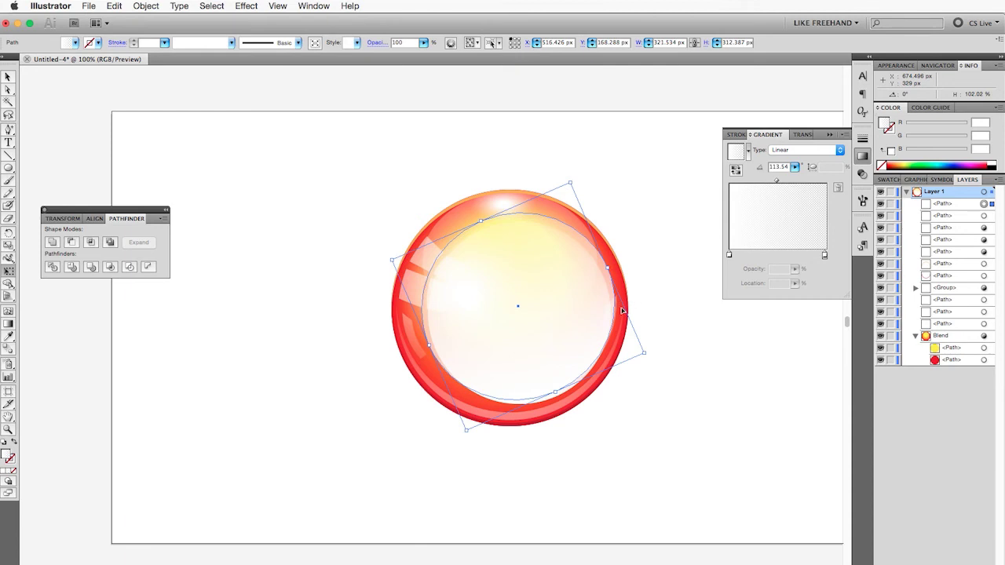
# Fill both circles solid white and Minus Front them into a thin crescent.
pyautogui.press('v')
pyautogui.keyDown('shift'); pyautogui.click(567, 391); pyautogui.keyUp('shift')
pyautogui.click(75, 42)
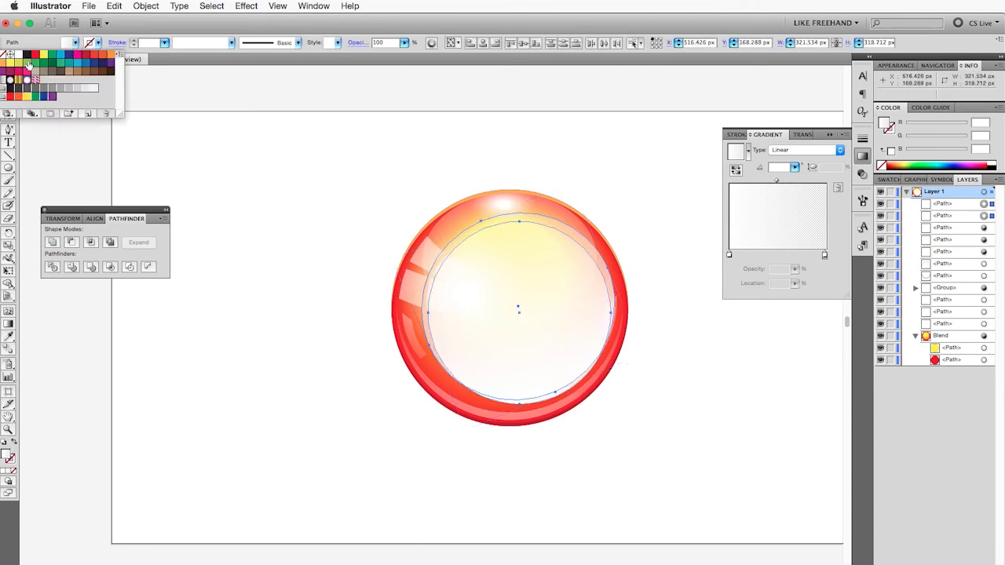
pyautogui.click(17, 57)
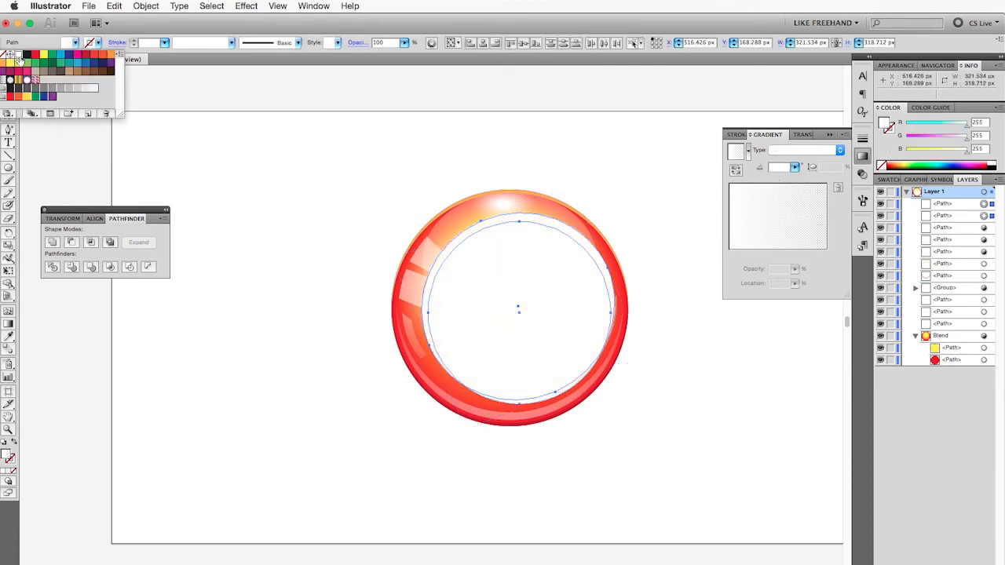
pyautogui.click(71, 242)
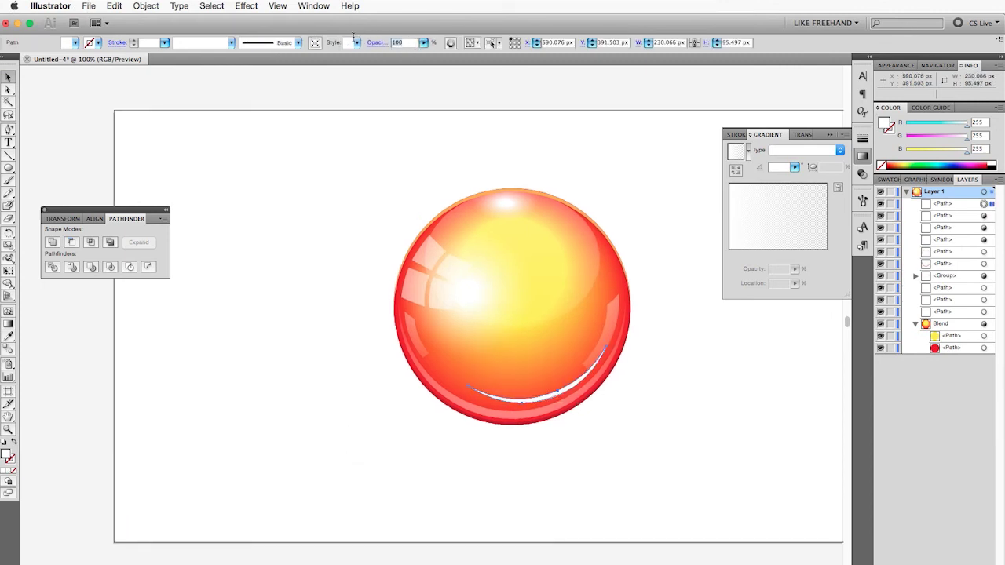
# Set the crescent highlight's opacity to 20%.
pyautogui.doubleClick(407, 42)
pyautogui.write('20')
pyautogui.press('Return')
pyautogui.click(352, 376)
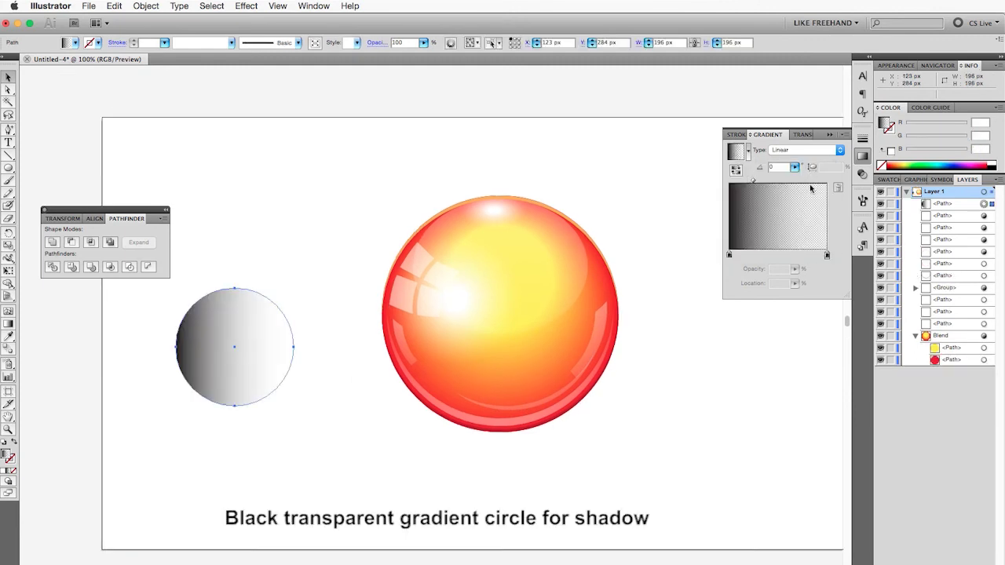
# Make the shadow circle's gradient radial and move it under the sphere, below Blend in Layers.
pyautogui.click(807, 150)
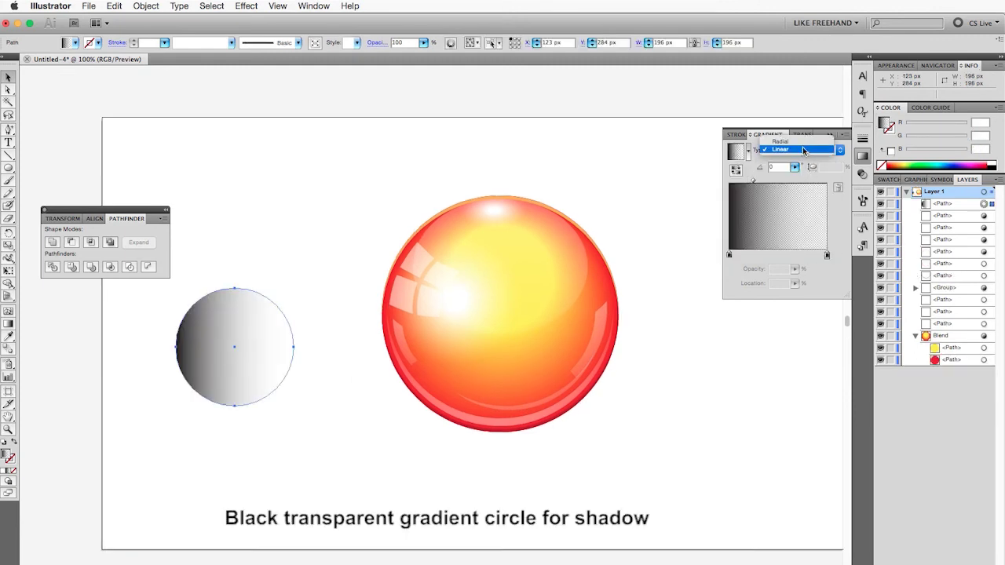
pyautogui.moveTo(303, 364)
pyautogui.mouseDown()
pyautogui.moveTo(434, 444)
pyautogui.moveTo(522, 438)
pyautogui.mouseUp()
pyautogui.click(915, 335)
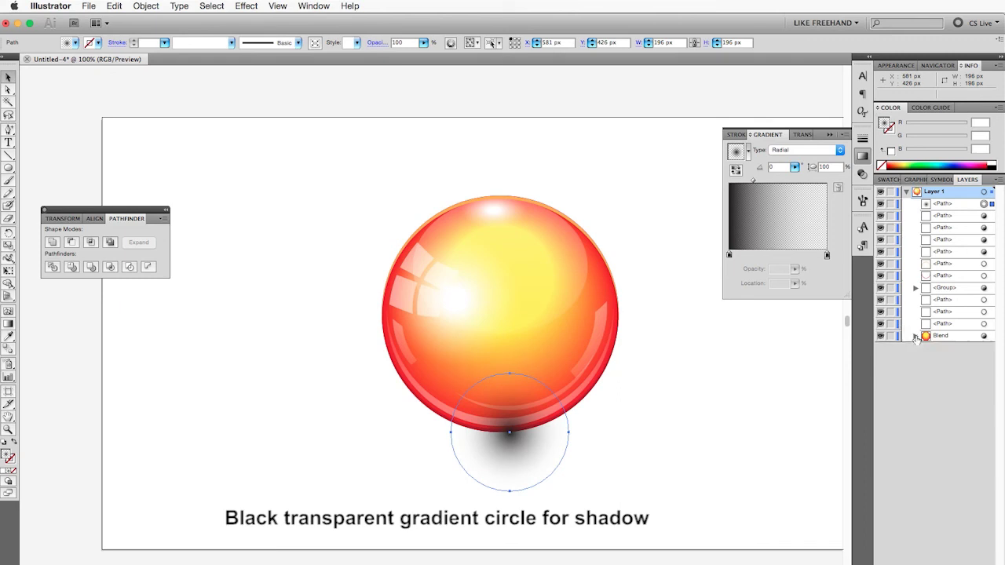
pyautogui.moveTo(953, 204); pyautogui.dragTo(971, 345)
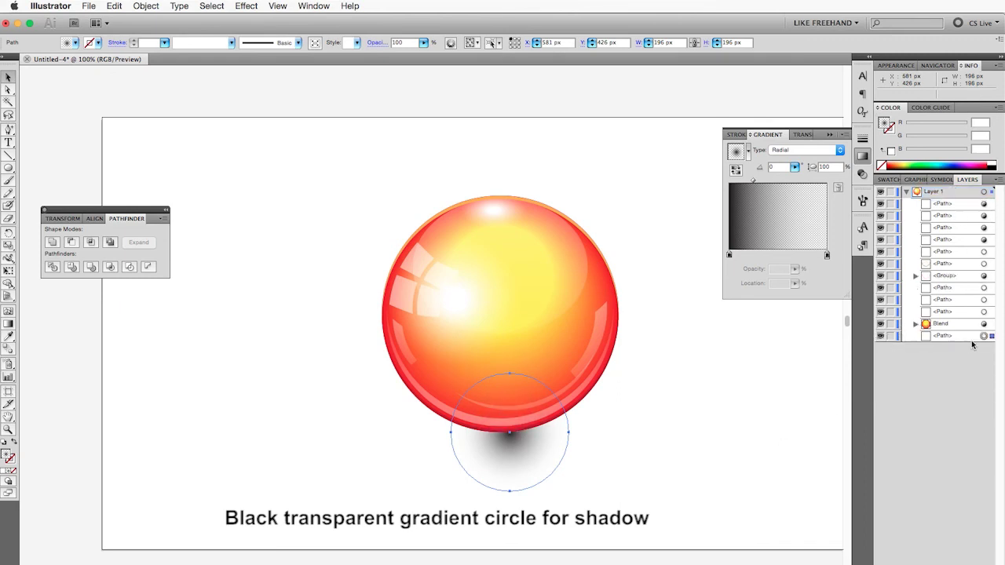
# Flatten the shadow into a wide ellipse of about 392 × 135 px and widen its gradient core.
pyautogui.press('q')
pyautogui.press('e')
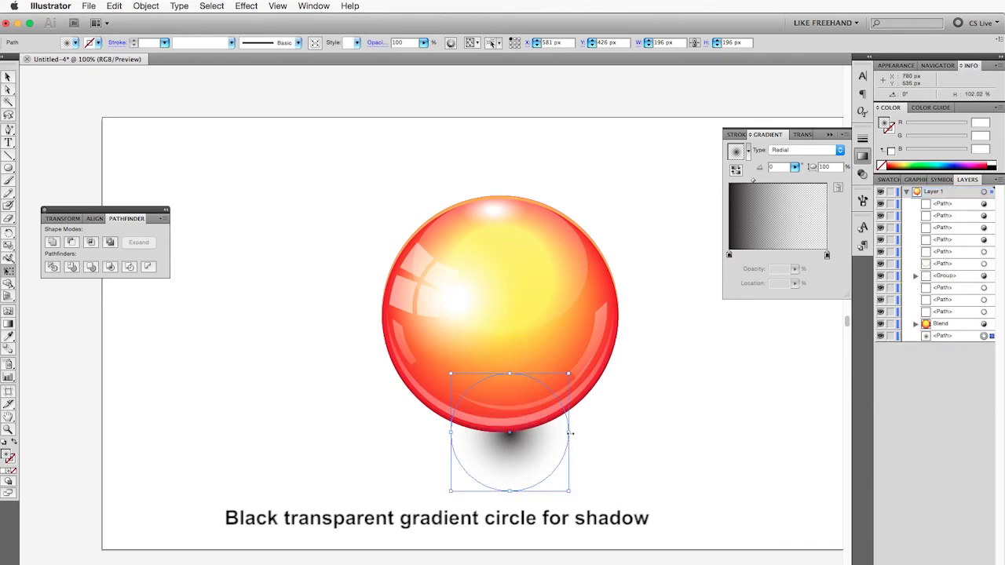
pyautogui.moveTo(568, 431); pyautogui.dragTo(623, 433)
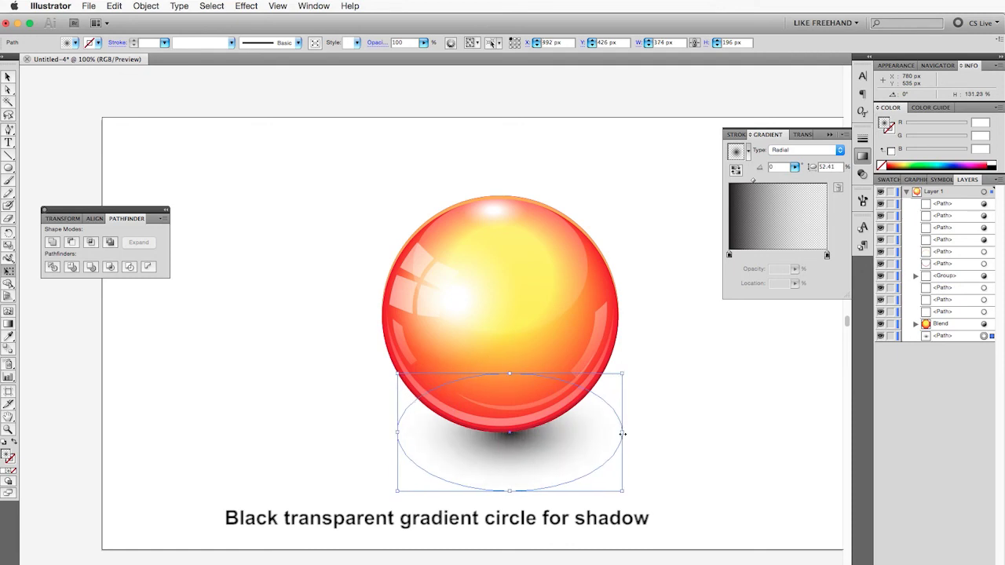
pyautogui.press('Right')
pyautogui.press('Right')
pyautogui.press('Right')
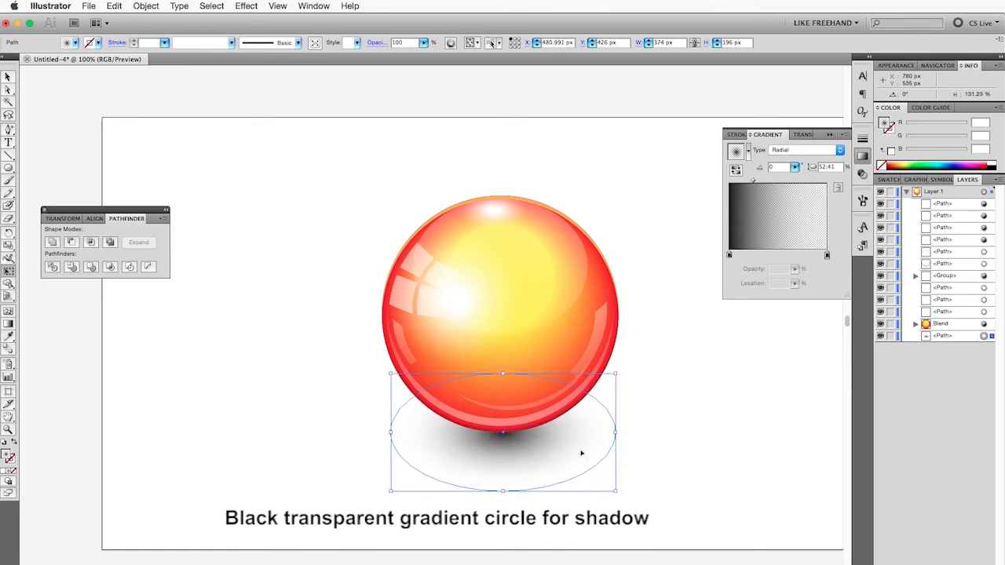
pyautogui.moveTo(507, 491); pyautogui.dragTo(503, 450)
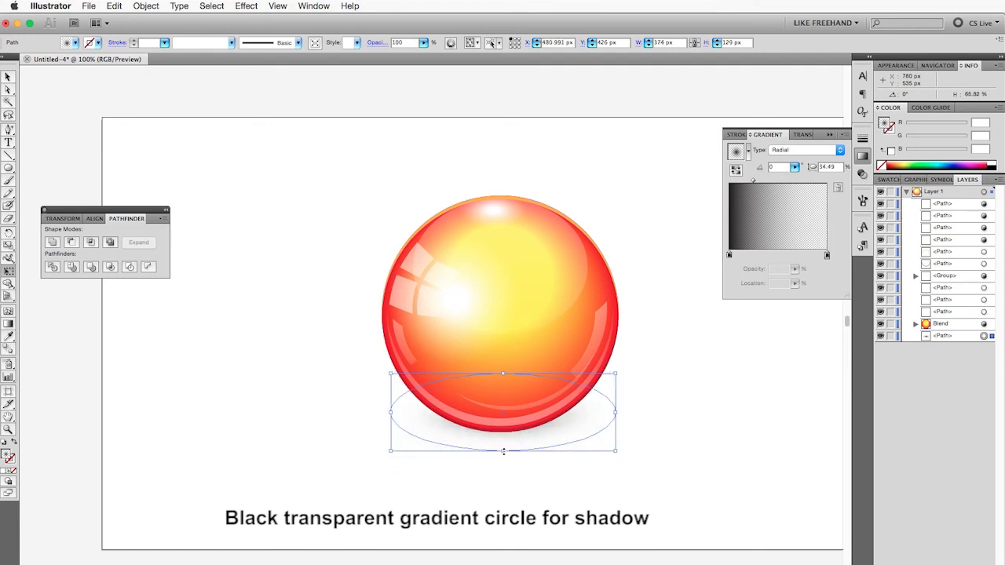
pyautogui.hotkey('shift', 'Down')
pyautogui.hotkey('shift', 'Down')
pyautogui.hotkey('shift', 'Down')
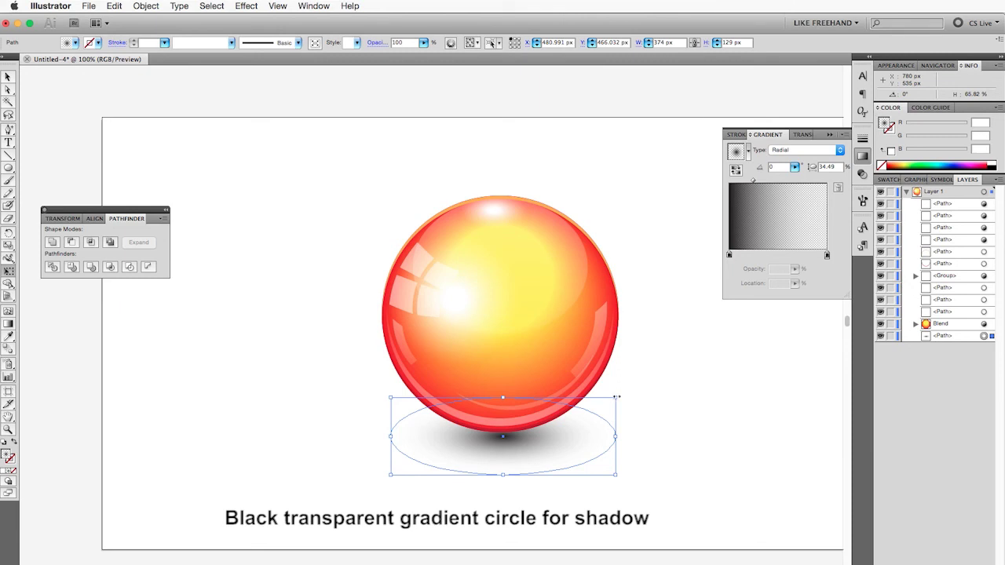
pyautogui.moveTo(617, 397); pyautogui.dragTo(621, 396)
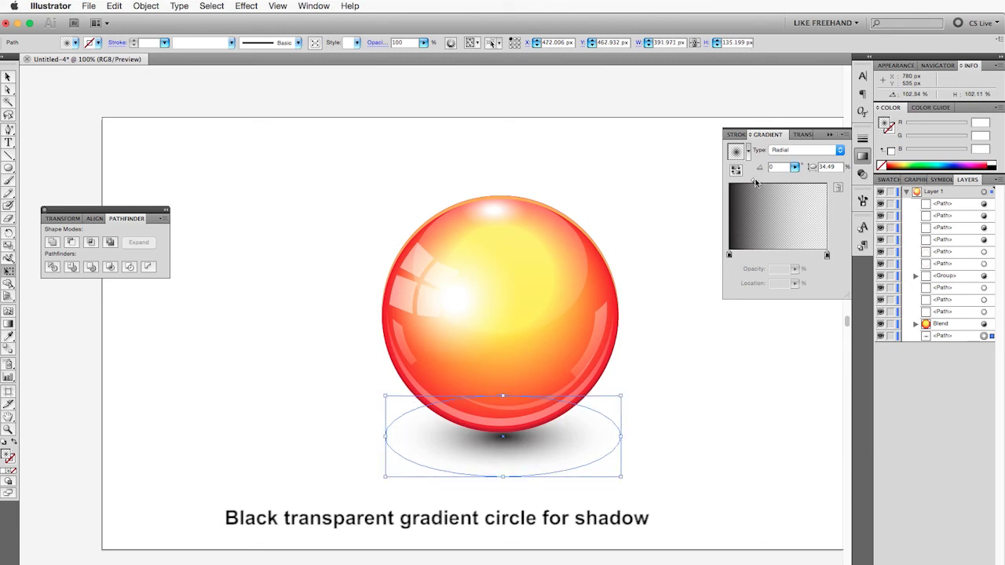
pyautogui.moveTo(756, 182); pyautogui.dragTo(767, 182)
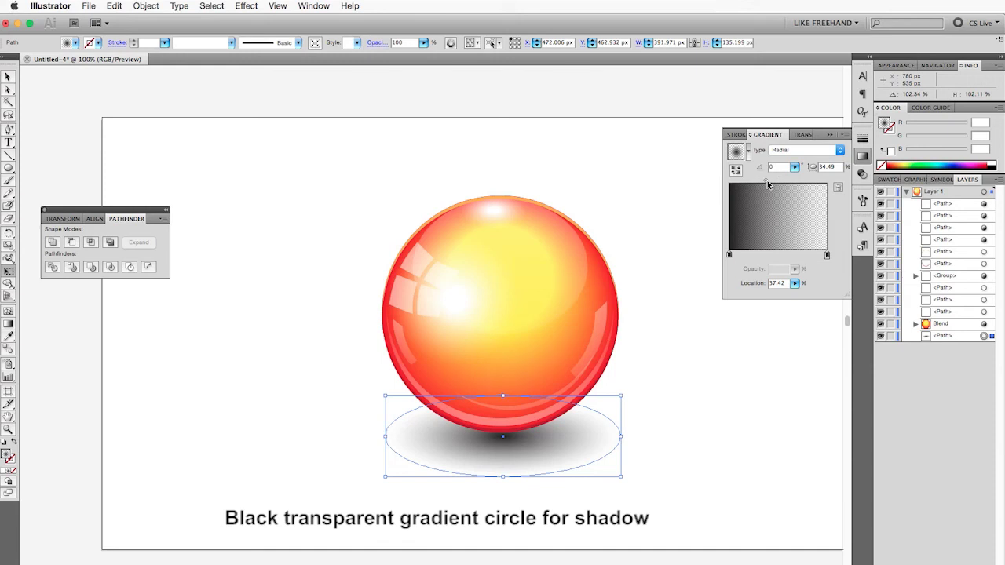
pyautogui.press('Up')
pyautogui.press('Up')
pyautogui.press('Up')
pyautogui.press('Up')
pyautogui.press('Up')
pyautogui.press('Up')
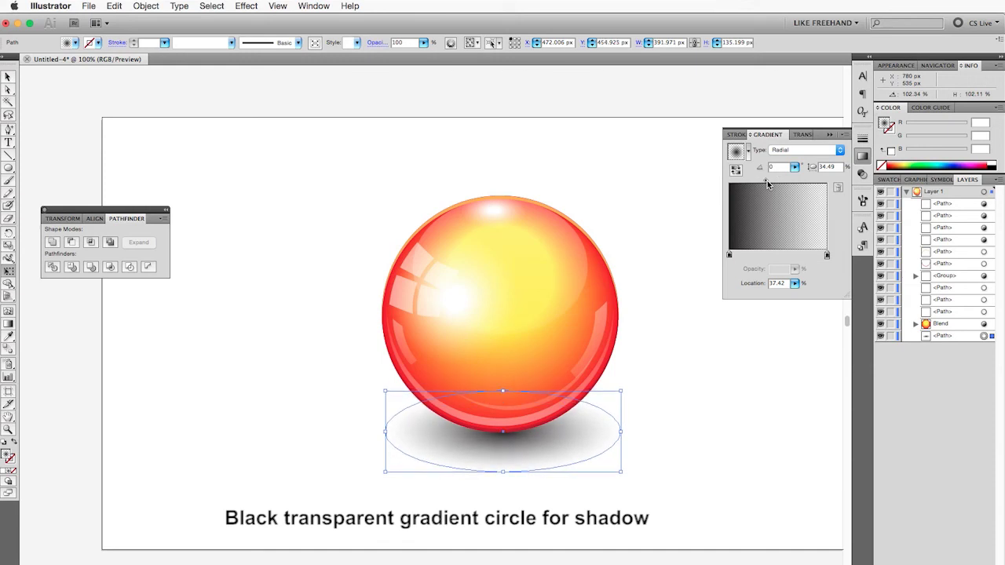
pyautogui.click(655, 419)
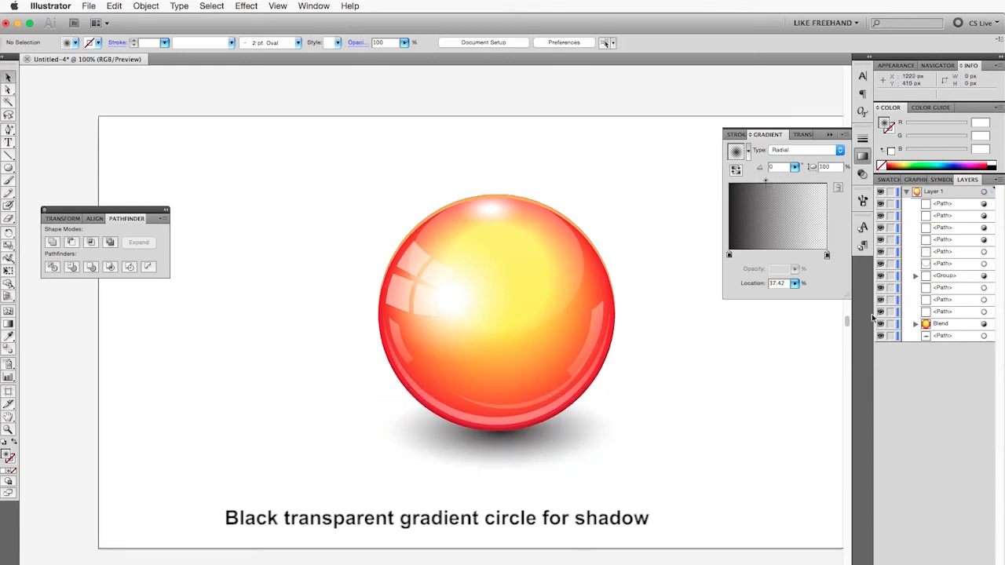
pyautogui.press('Tab')
pyautogui.press('Tab')
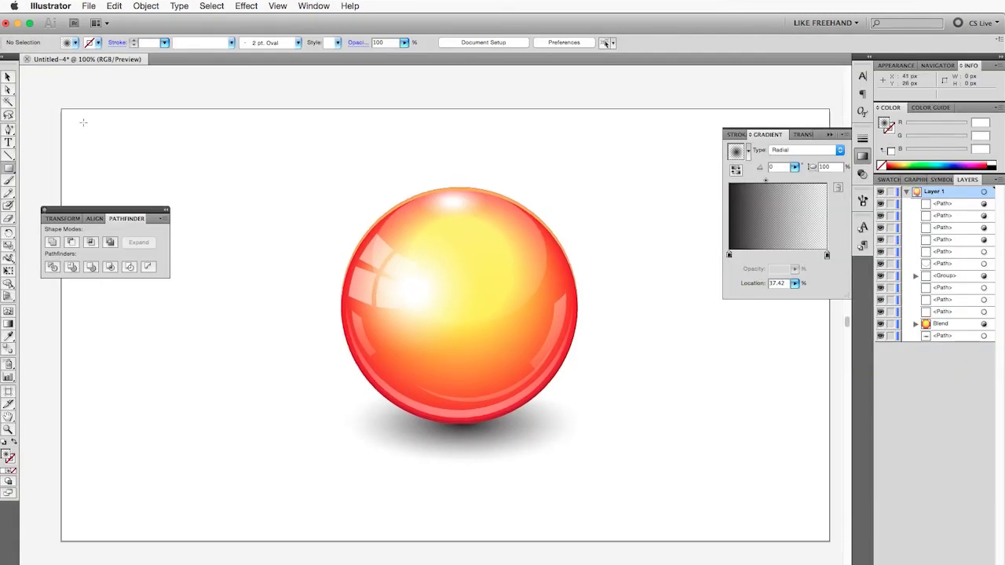
# Draw an artboard-sized rectangle and set its gradient end stop to 100% opacity.
pyautogui.moveTo(61, 108); pyautogui.dragTo(828, 541)
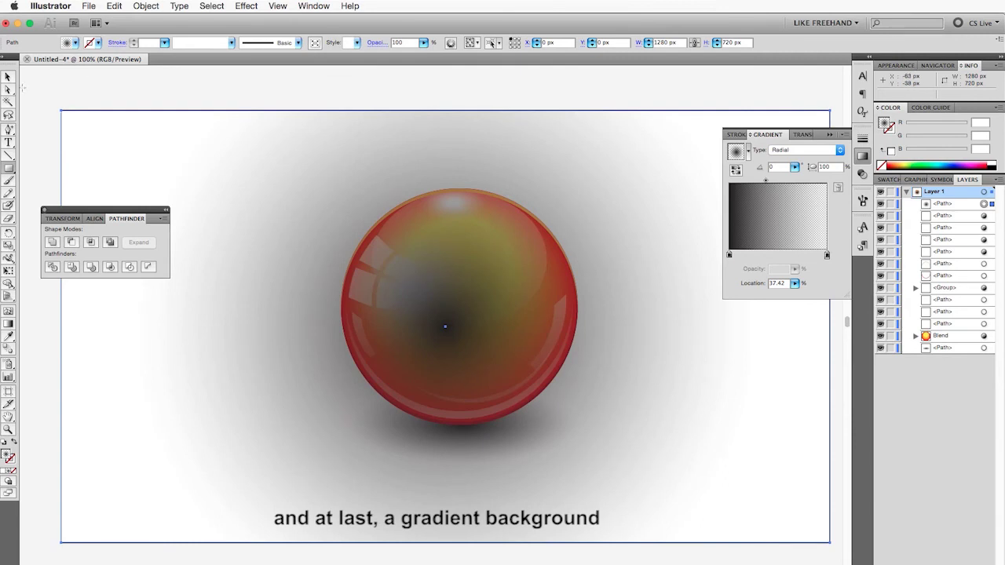
pyautogui.click(7, 76)
pyautogui.click(827, 255)
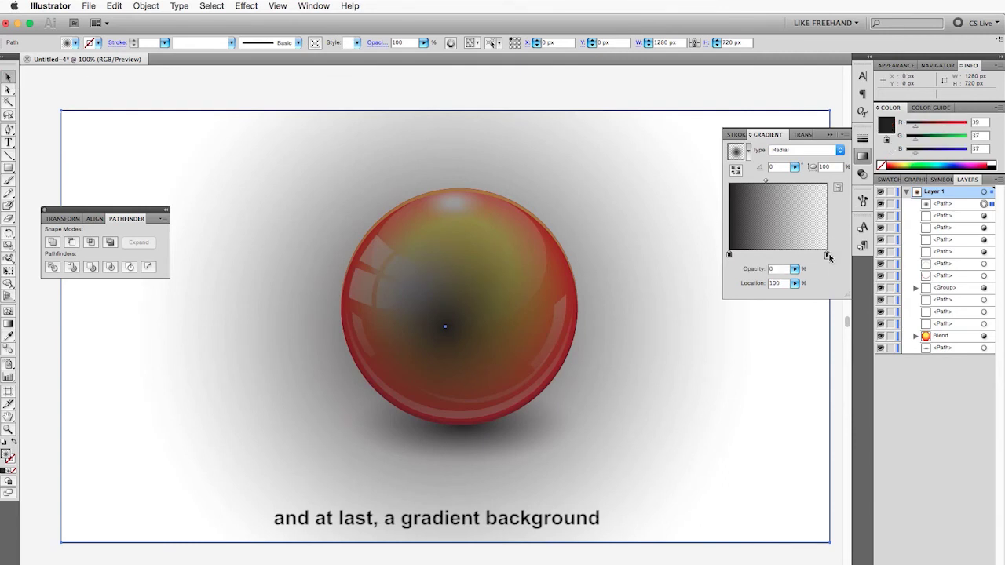
pyautogui.doubleClick(828, 256)
pyautogui.tripleClick(783, 269)
pyautogui.write('100')
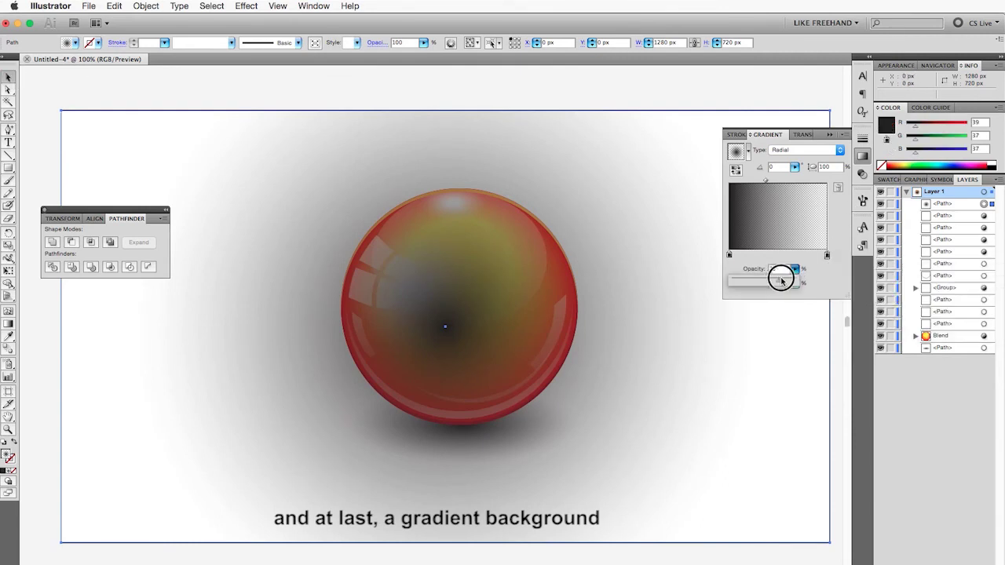
pyautogui.press('Return')
# Make the gradient white at the centre, light grey at the edge, and send it to the bottom of Layers.
pyautogui.doubleClick(828, 257)
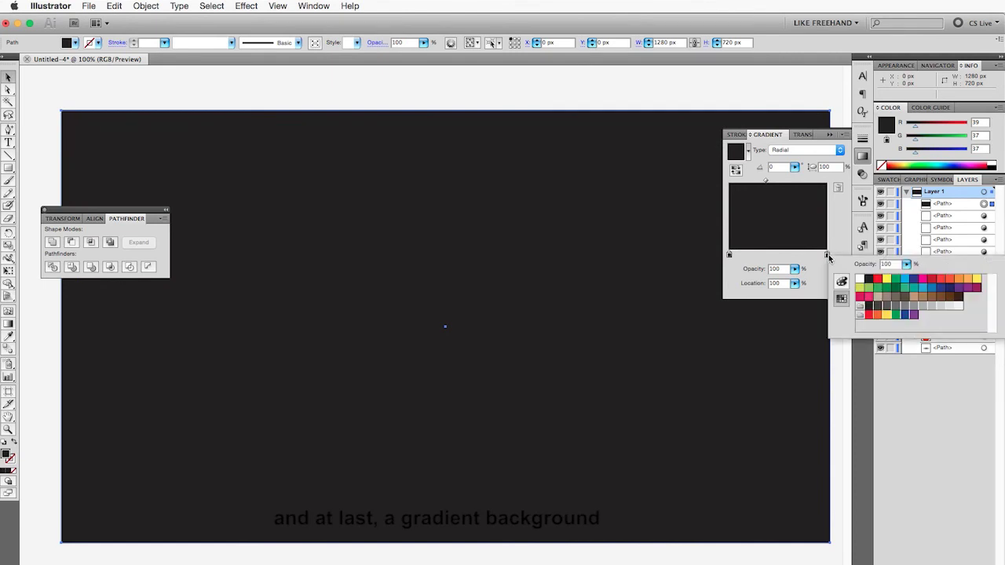
pyautogui.click(959, 306)
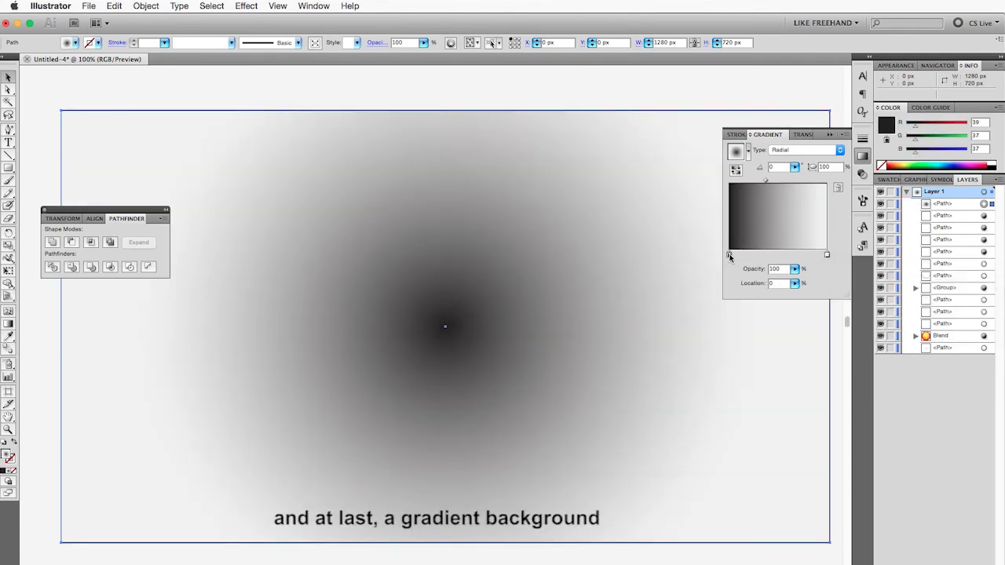
pyautogui.doubleClick(729, 255)
pyautogui.click(761, 279)
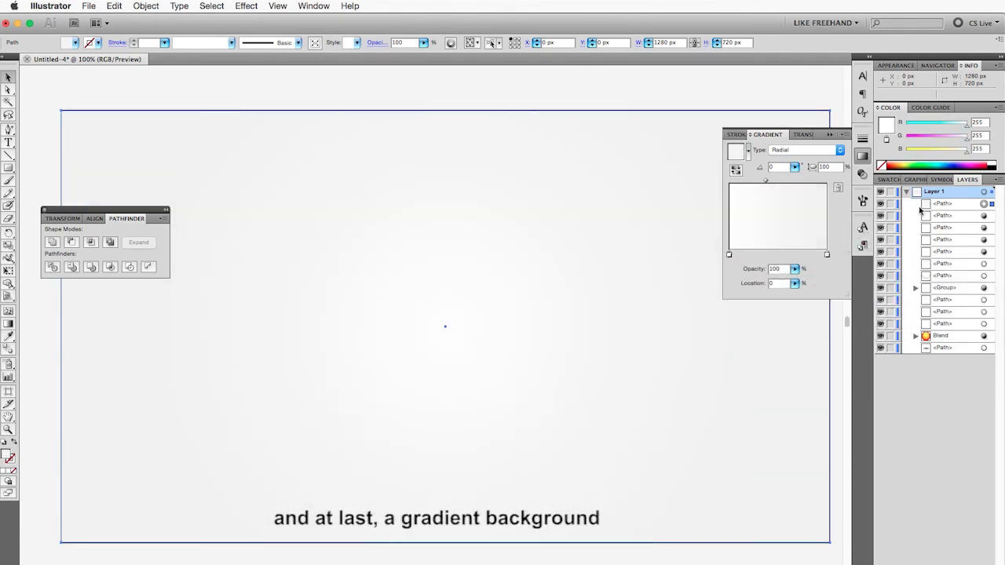
pyautogui.moveTo(942, 203); pyautogui.dragTo(977, 356)
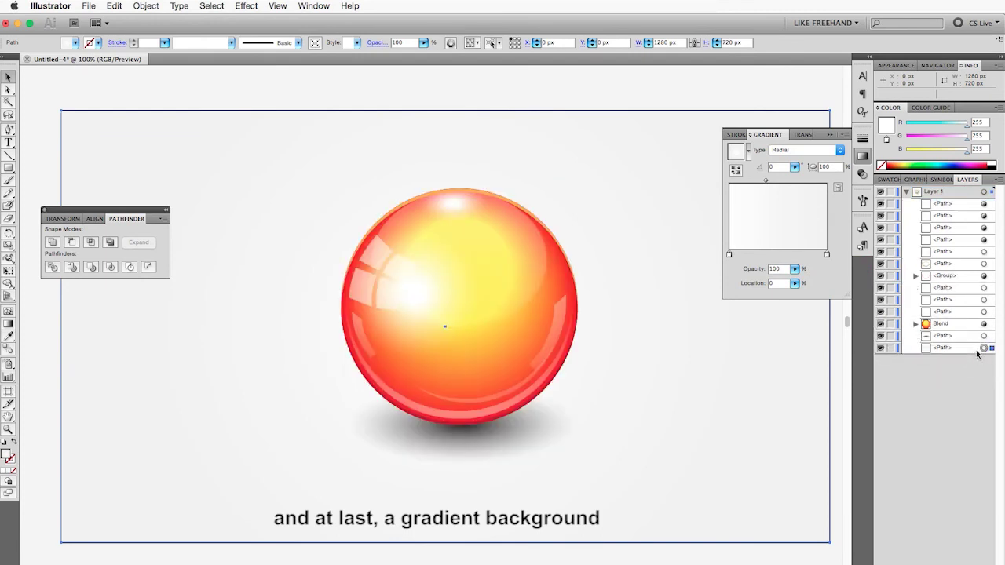
# Set the edges to 10% grey, move the white stop to the halfway point, then view the finished artwork.
pyautogui.moveTo(766, 180); pyautogui.dragTo(796, 181)
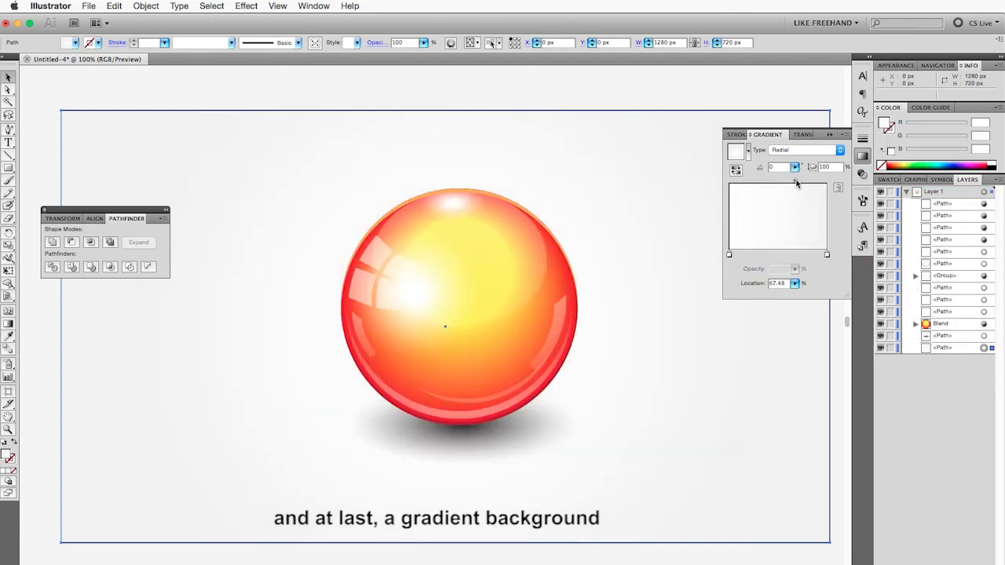
pyautogui.moveTo(730, 255); pyautogui.dragTo(754, 255)
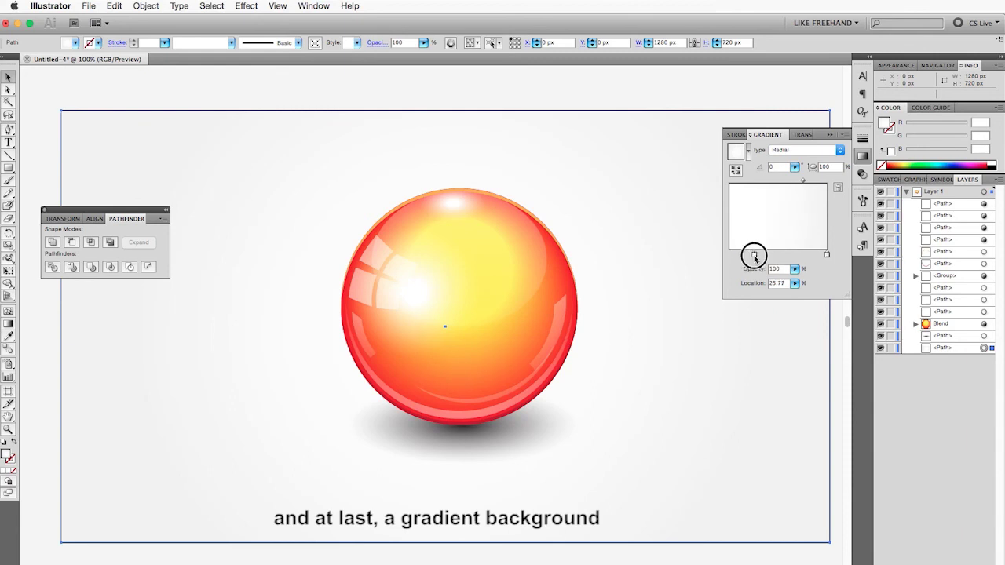
pyautogui.doubleClick(826, 255)
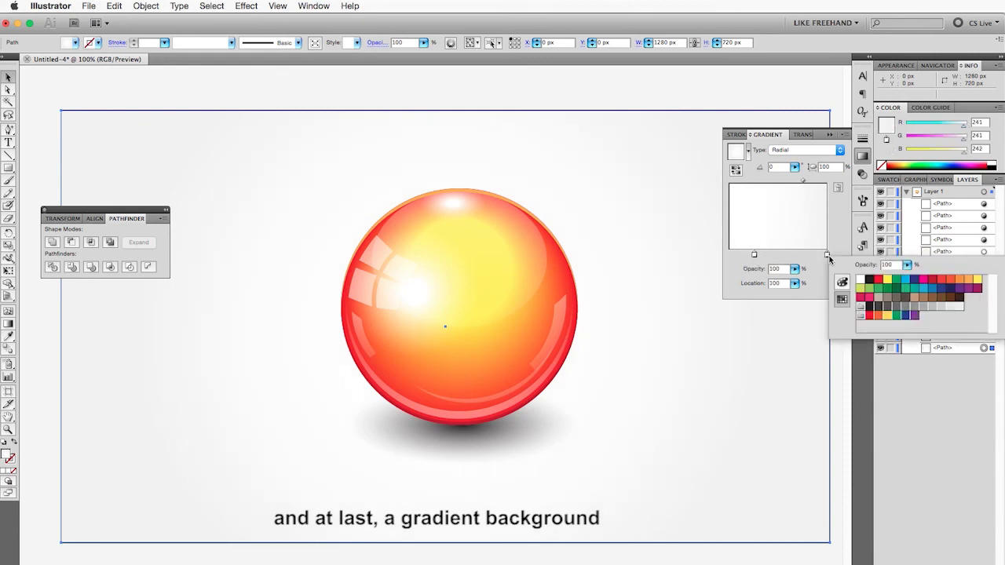
pyautogui.click(950, 307)
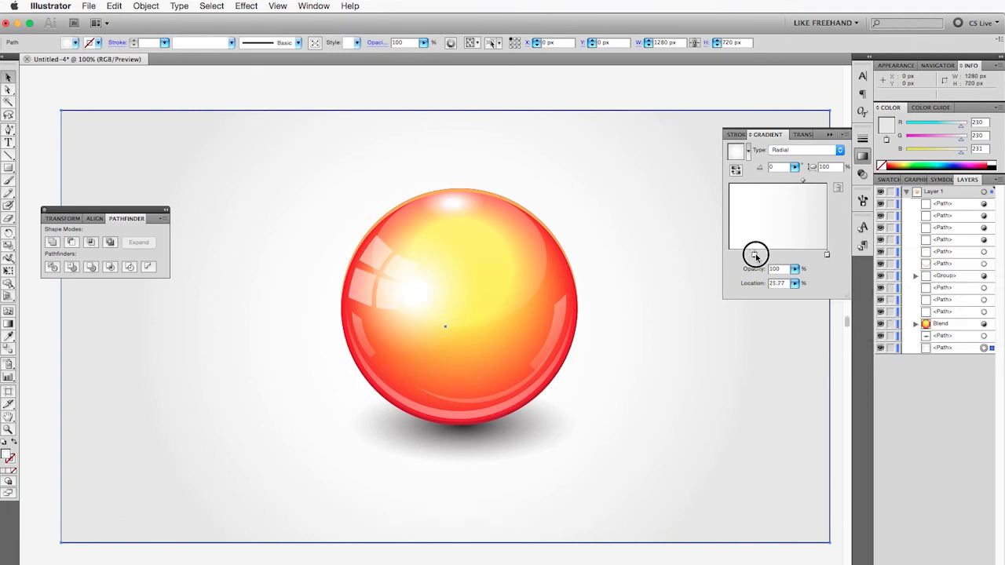
pyautogui.moveTo(754, 255); pyautogui.dragTo(779, 258)
pyautogui.click(639, 89)
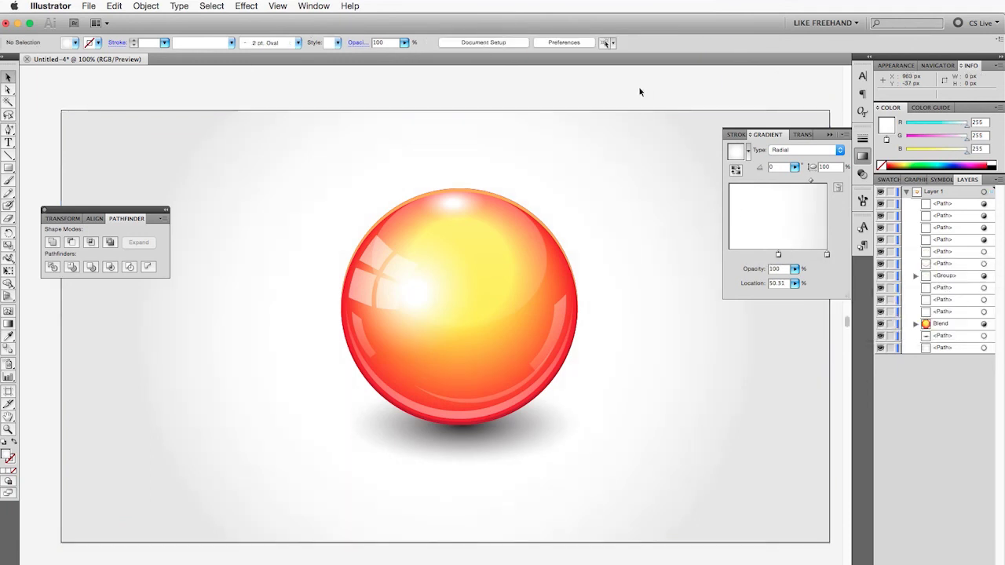
pyautogui.press('Tab')
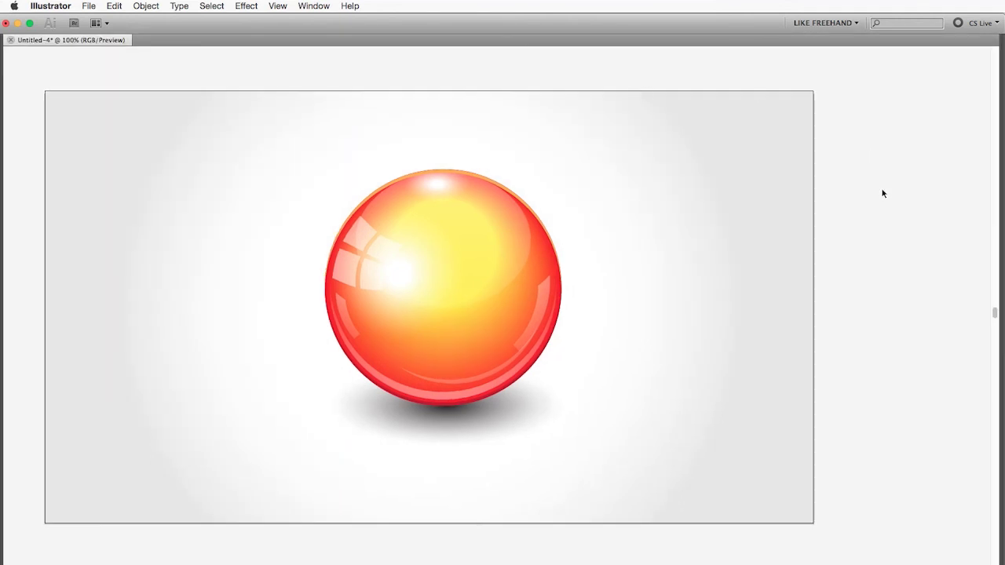